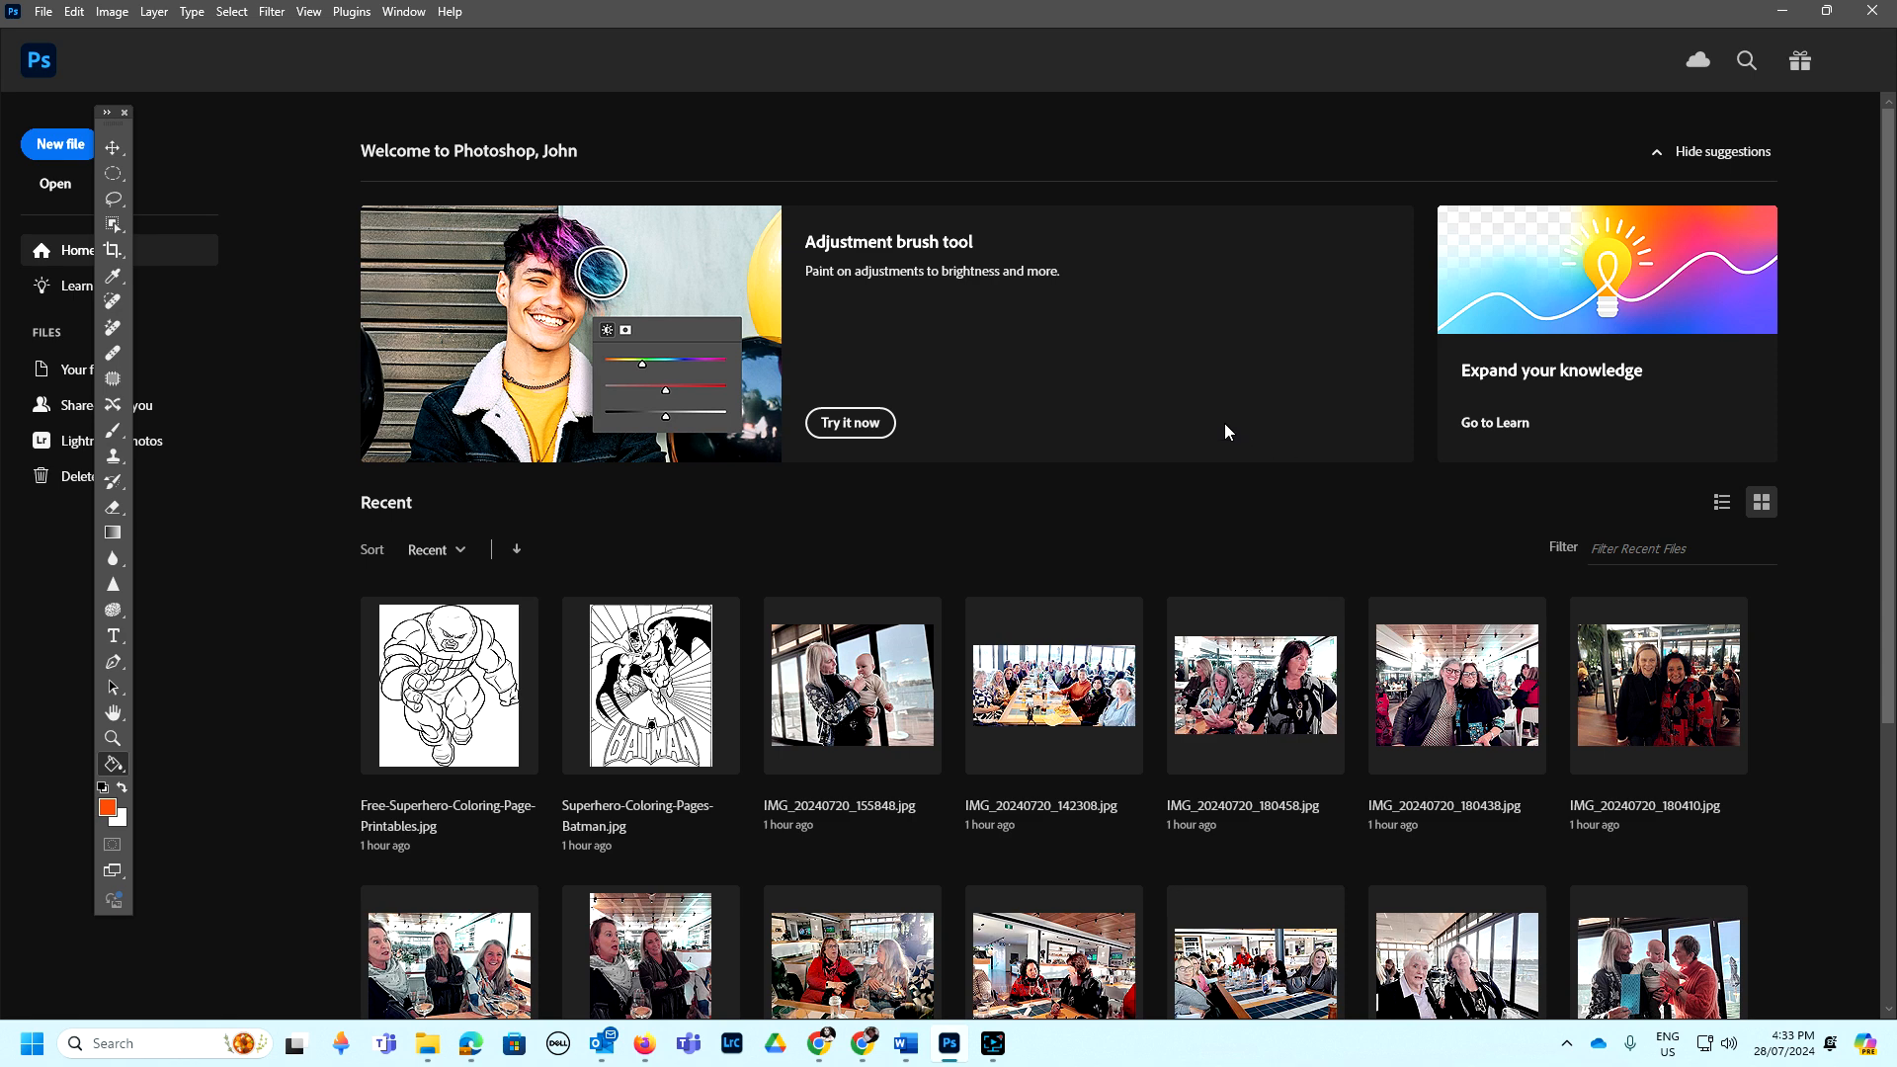
- Move the floating toolbar away from the home screen's navigation list
left_click_drag(109, 121, 127, 155)
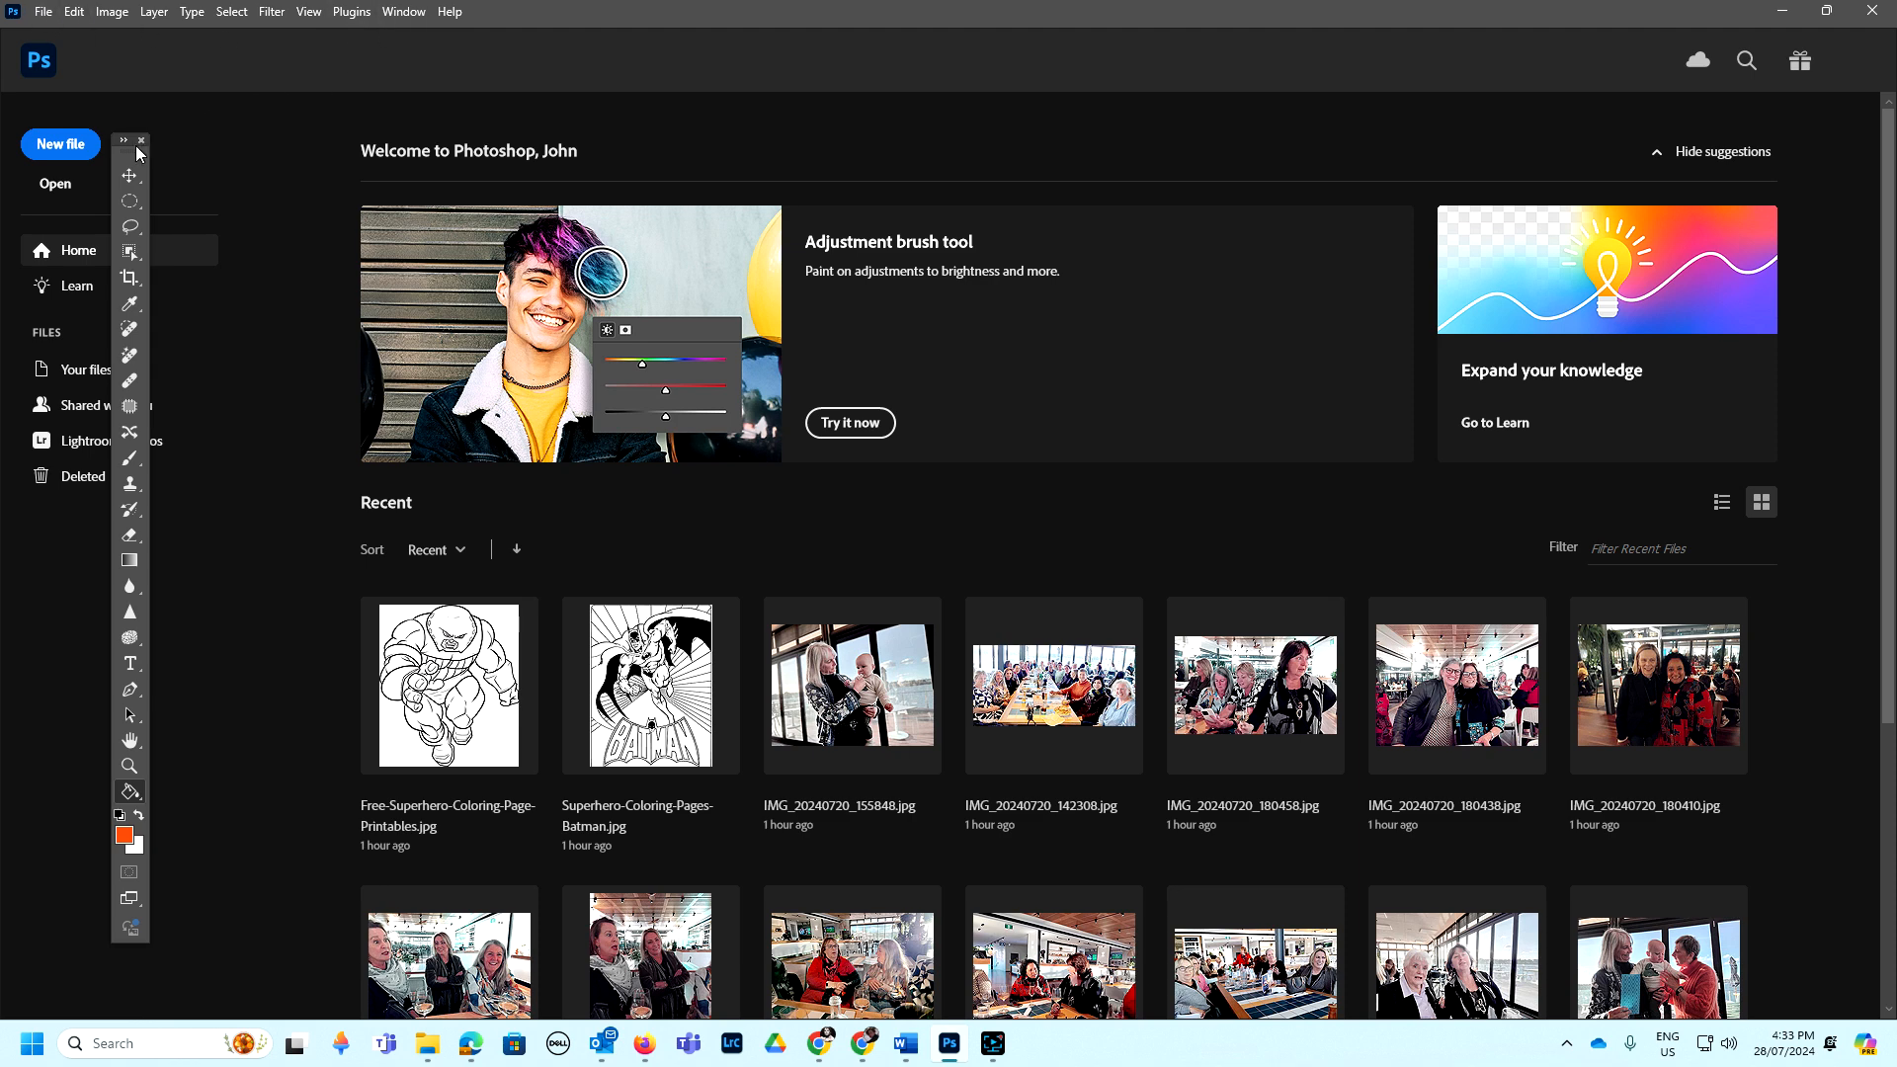
left_click_drag(120, 162, 191, 185)
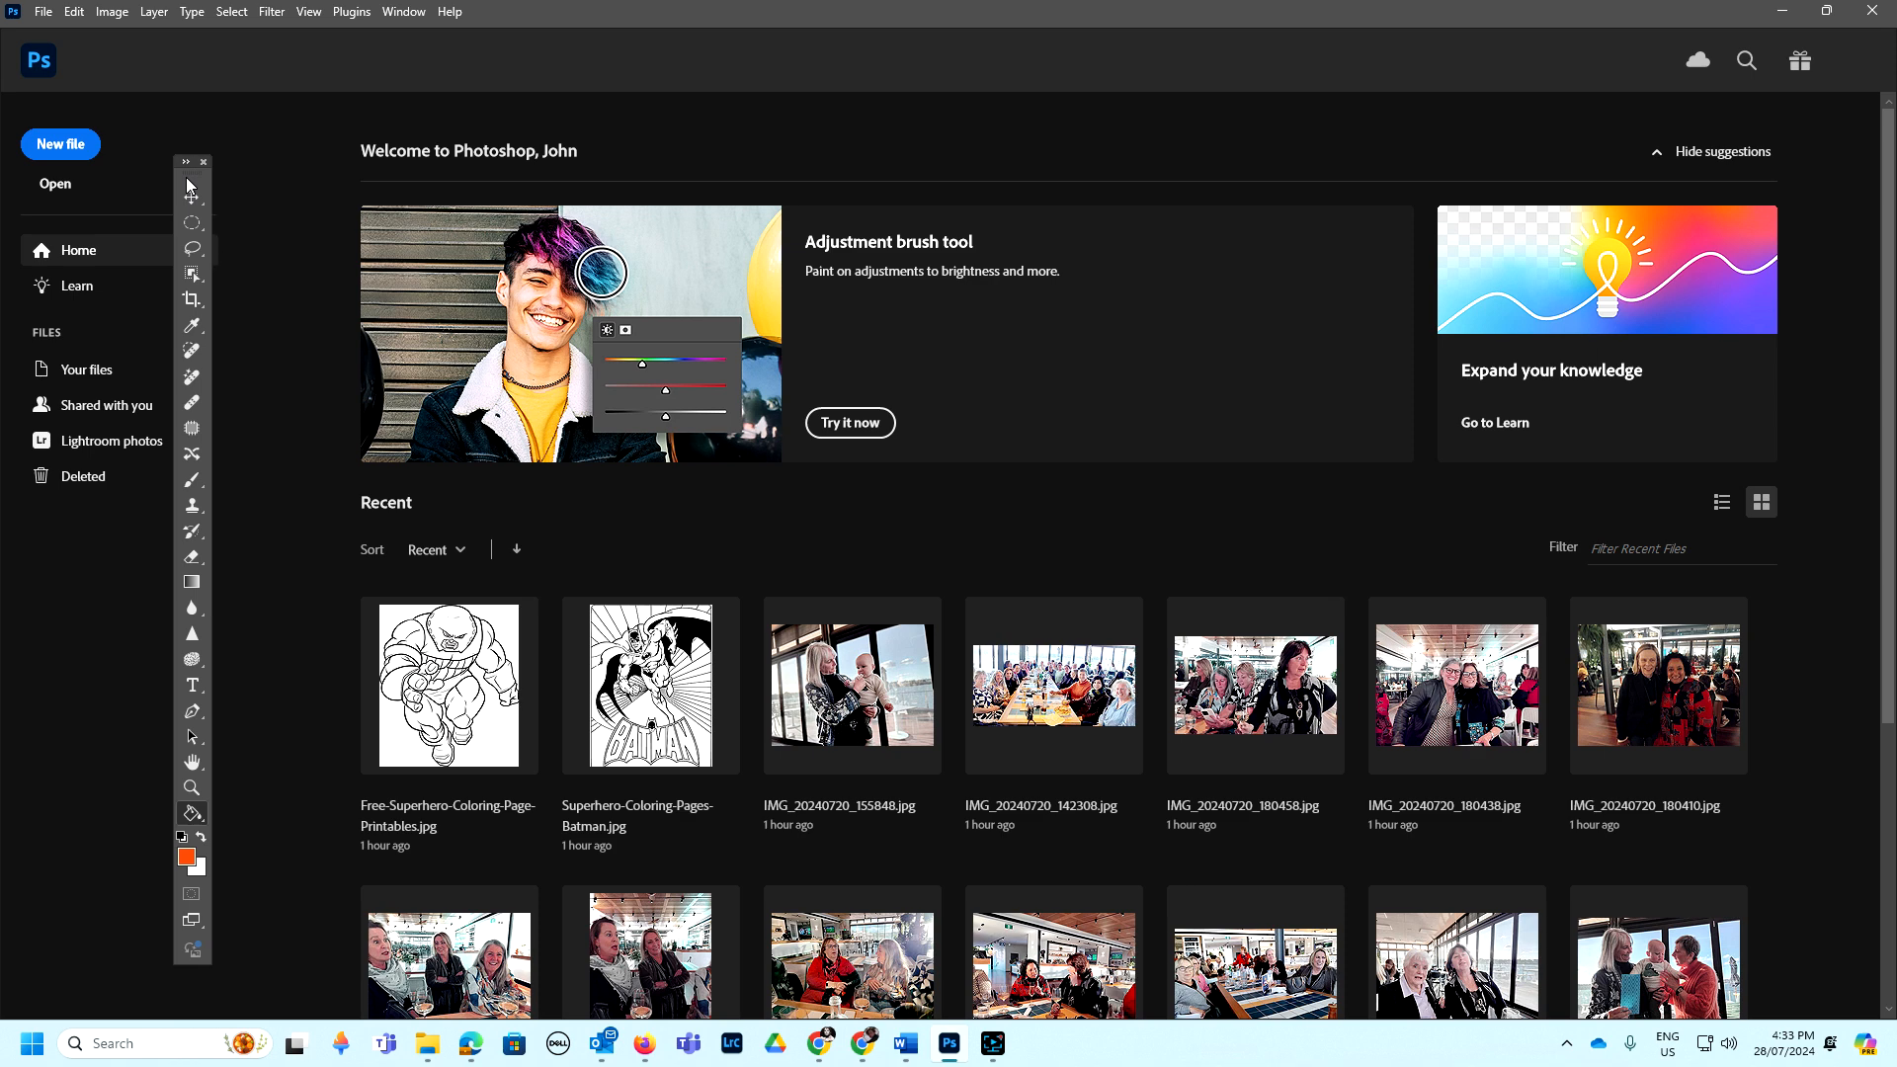
left_click_drag(191, 185, 204, 156)
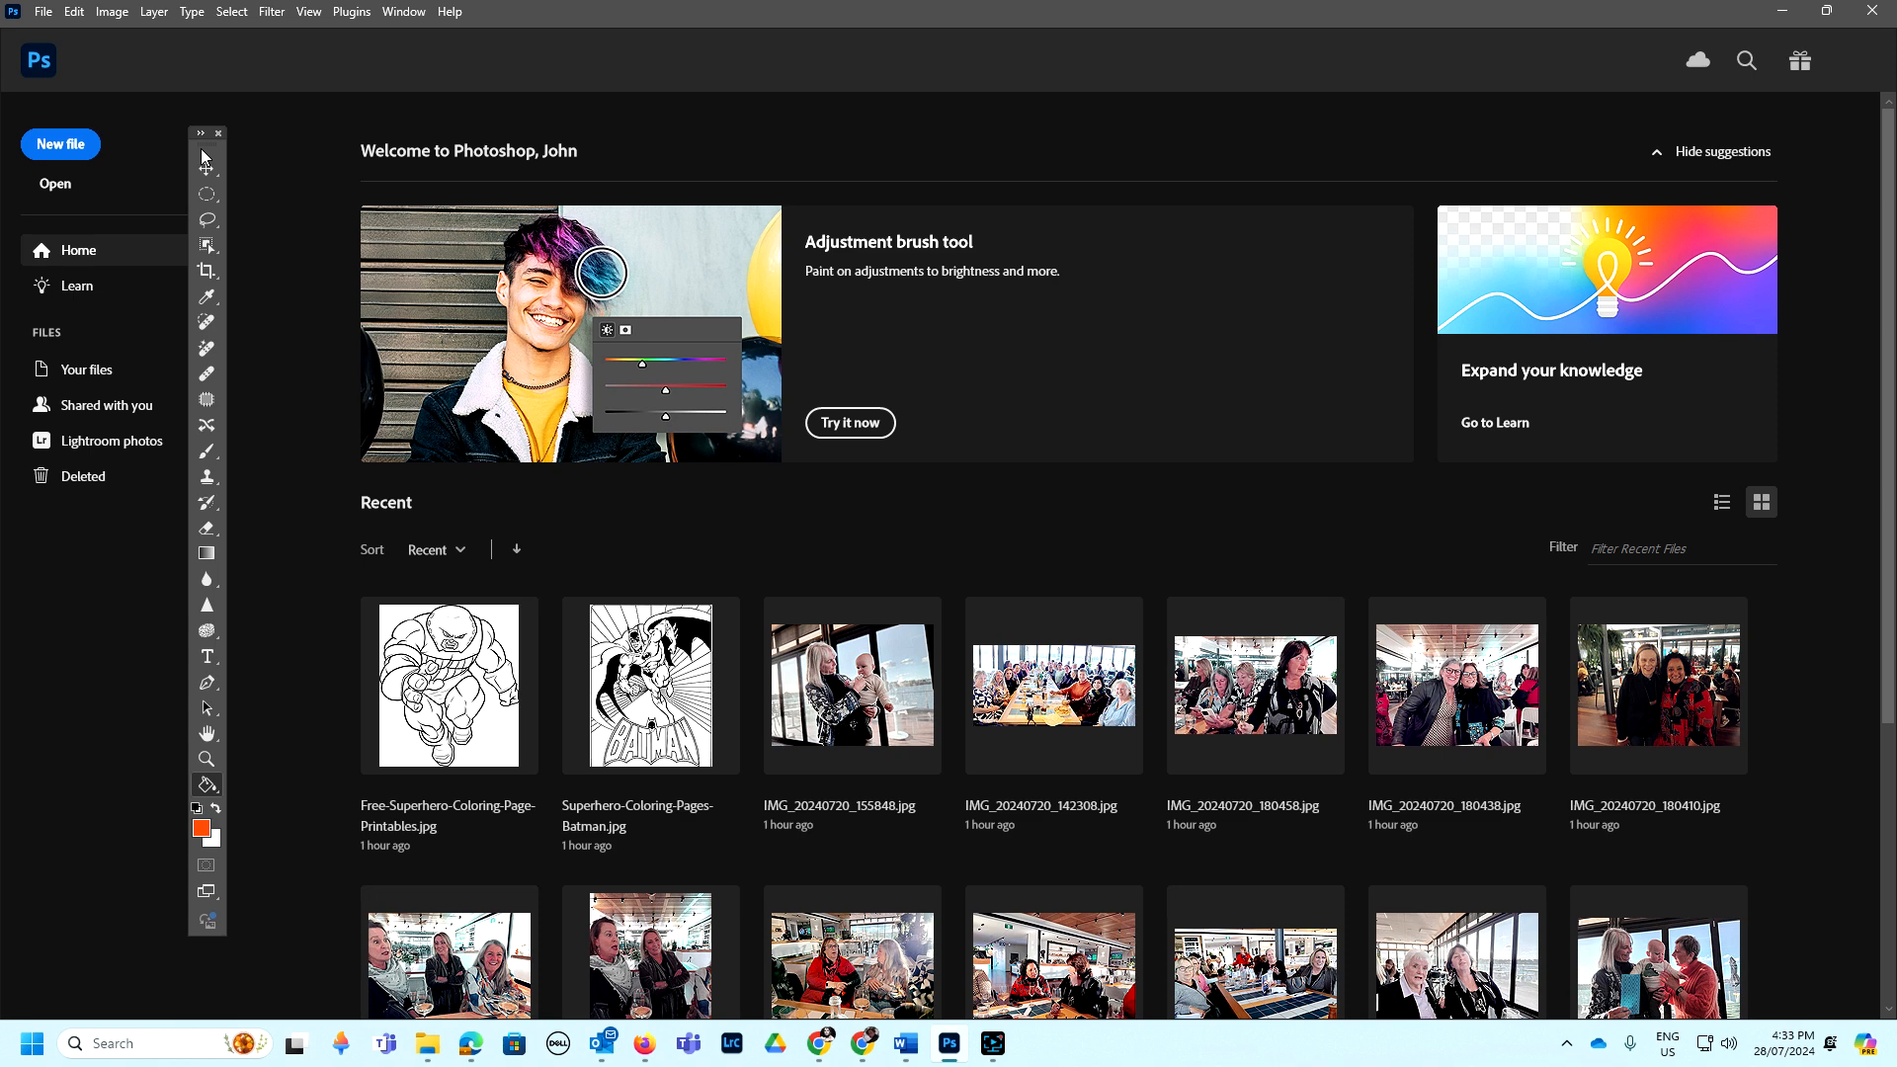
- Hide the floating Tools panel
left_click(403, 16)
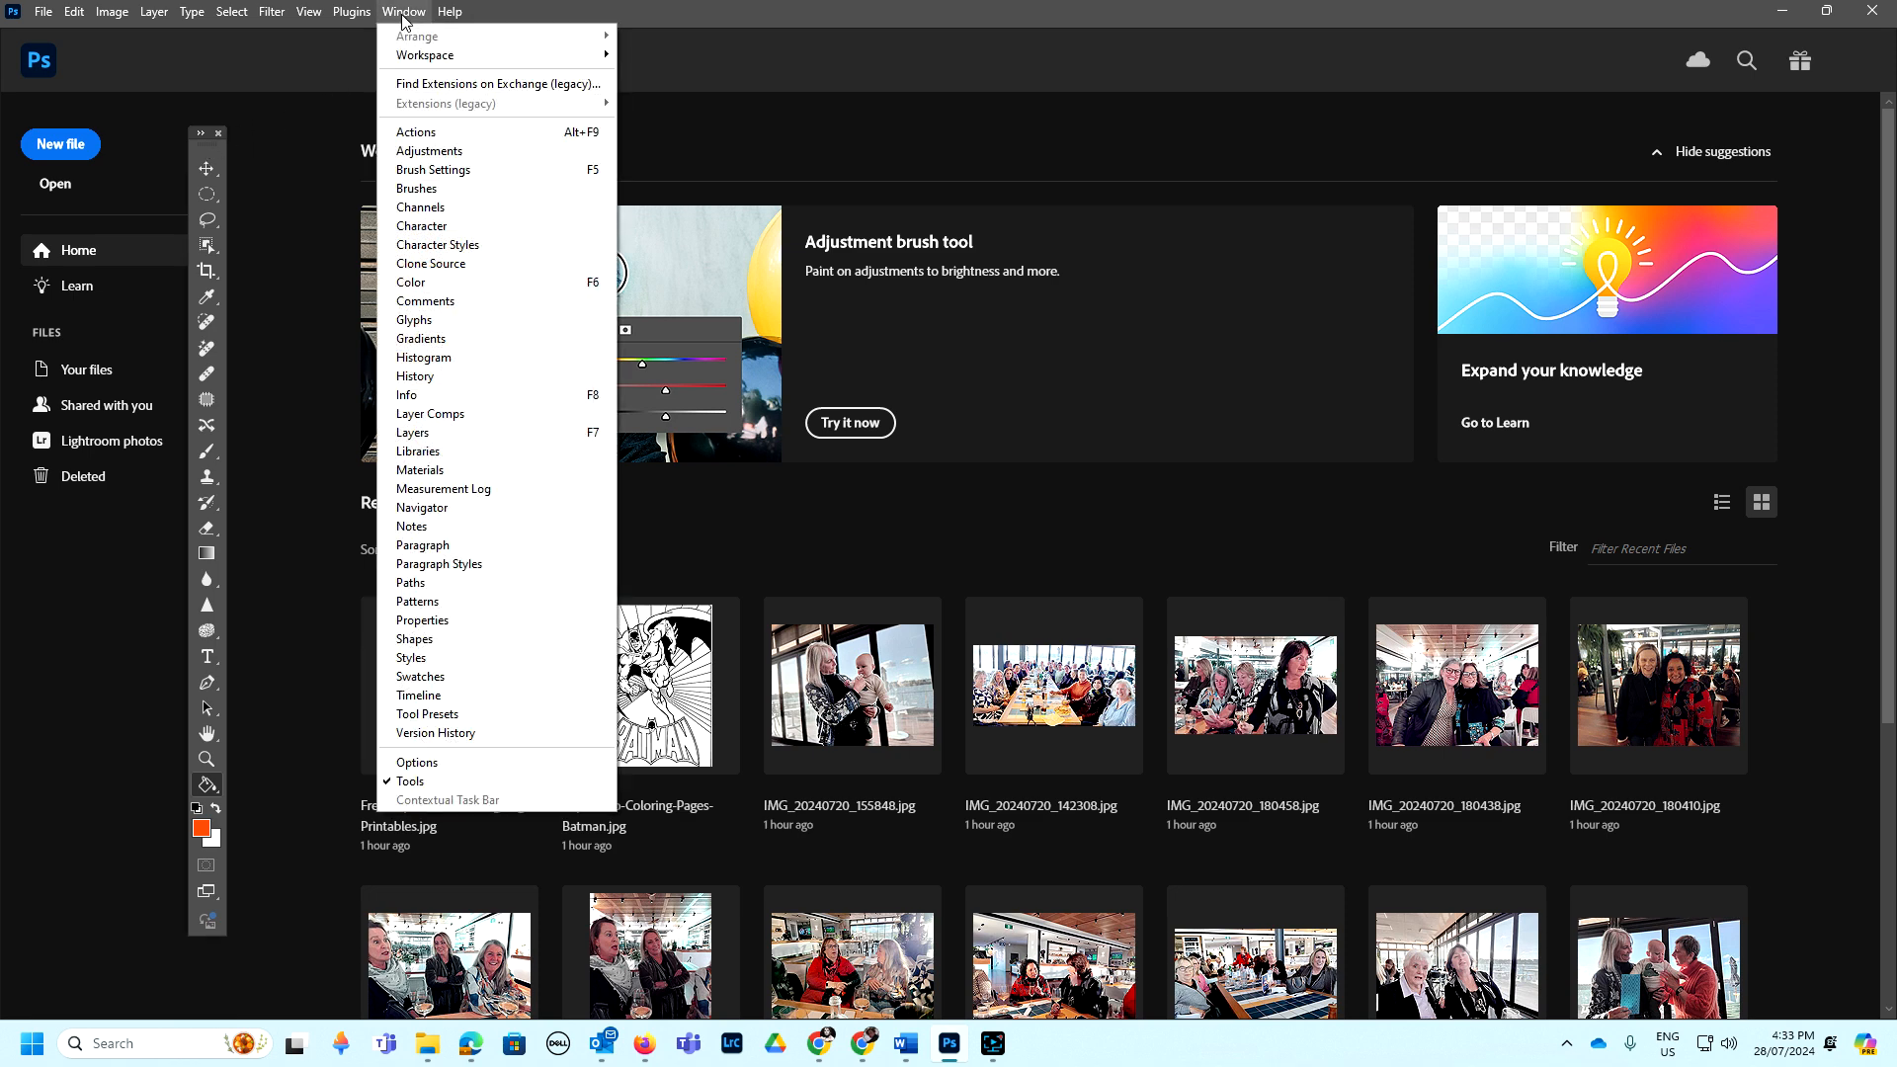
left_click(493, 769)
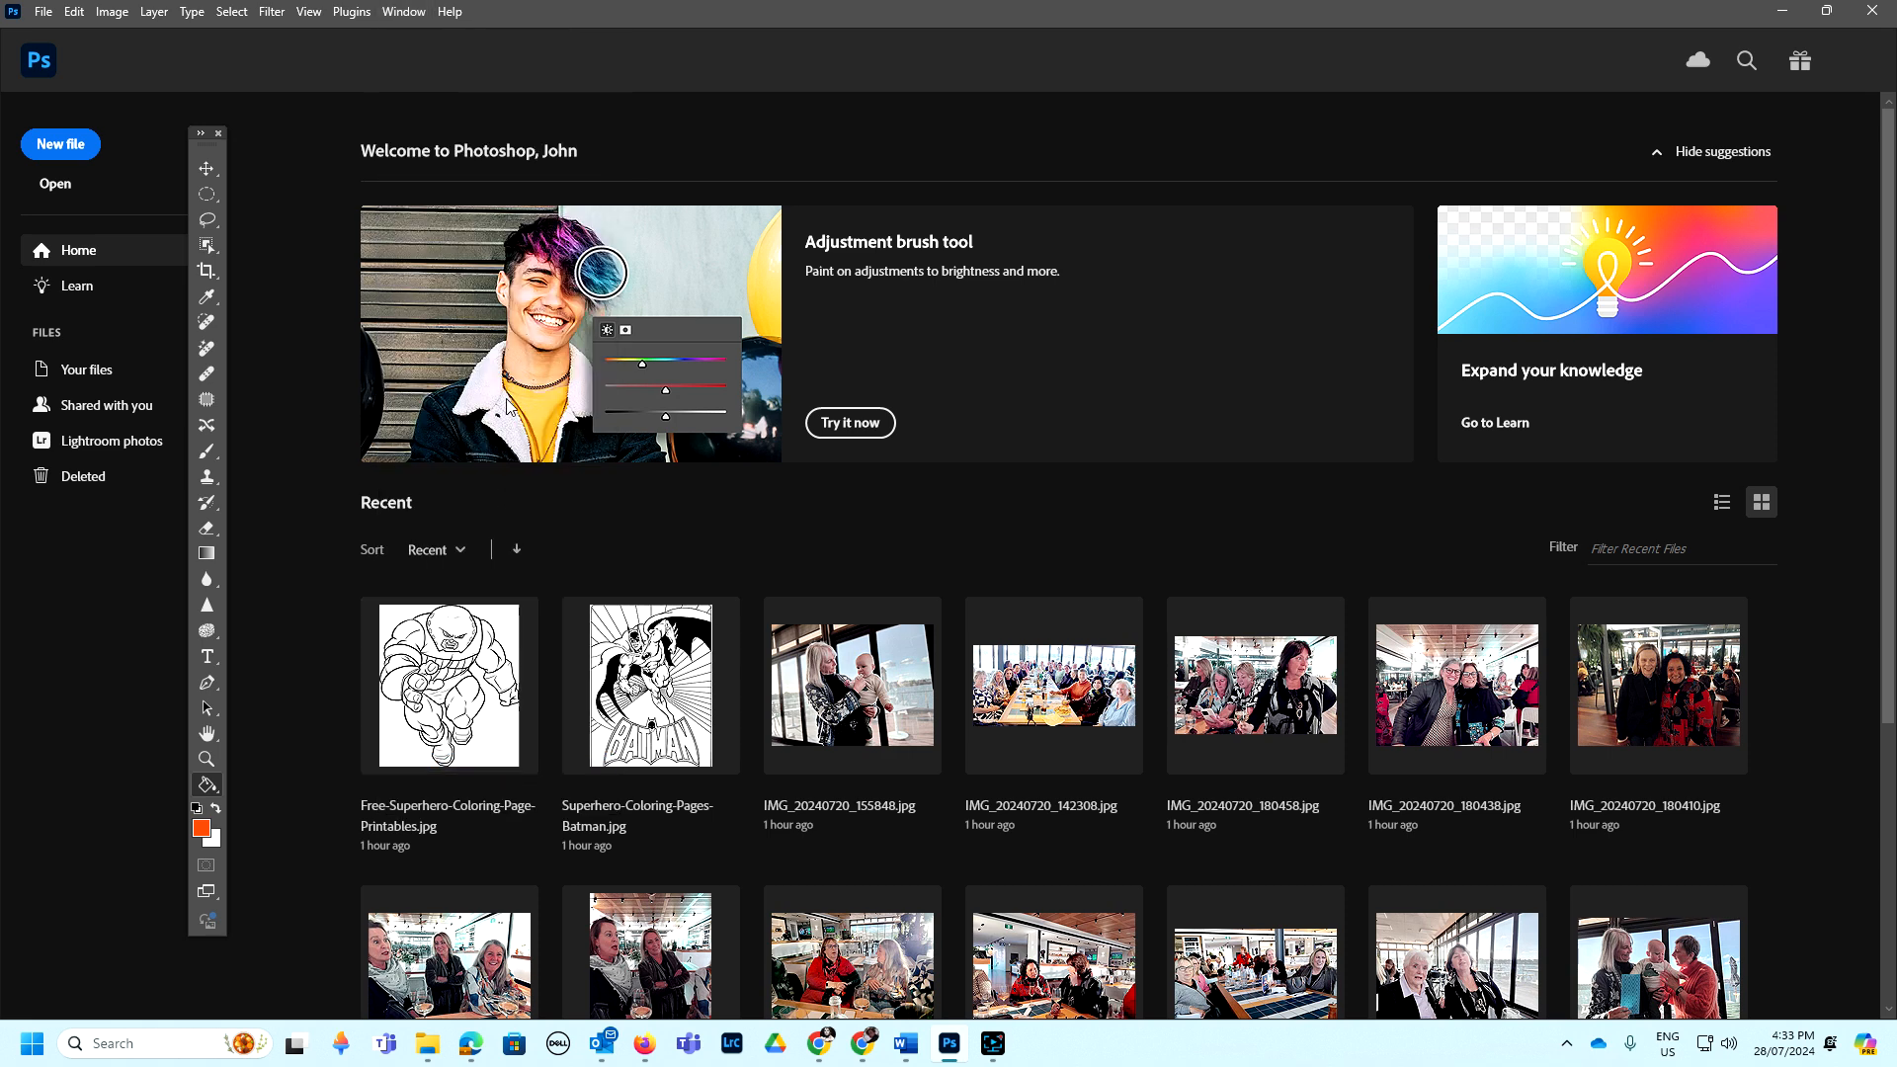
left_click(404, 12)
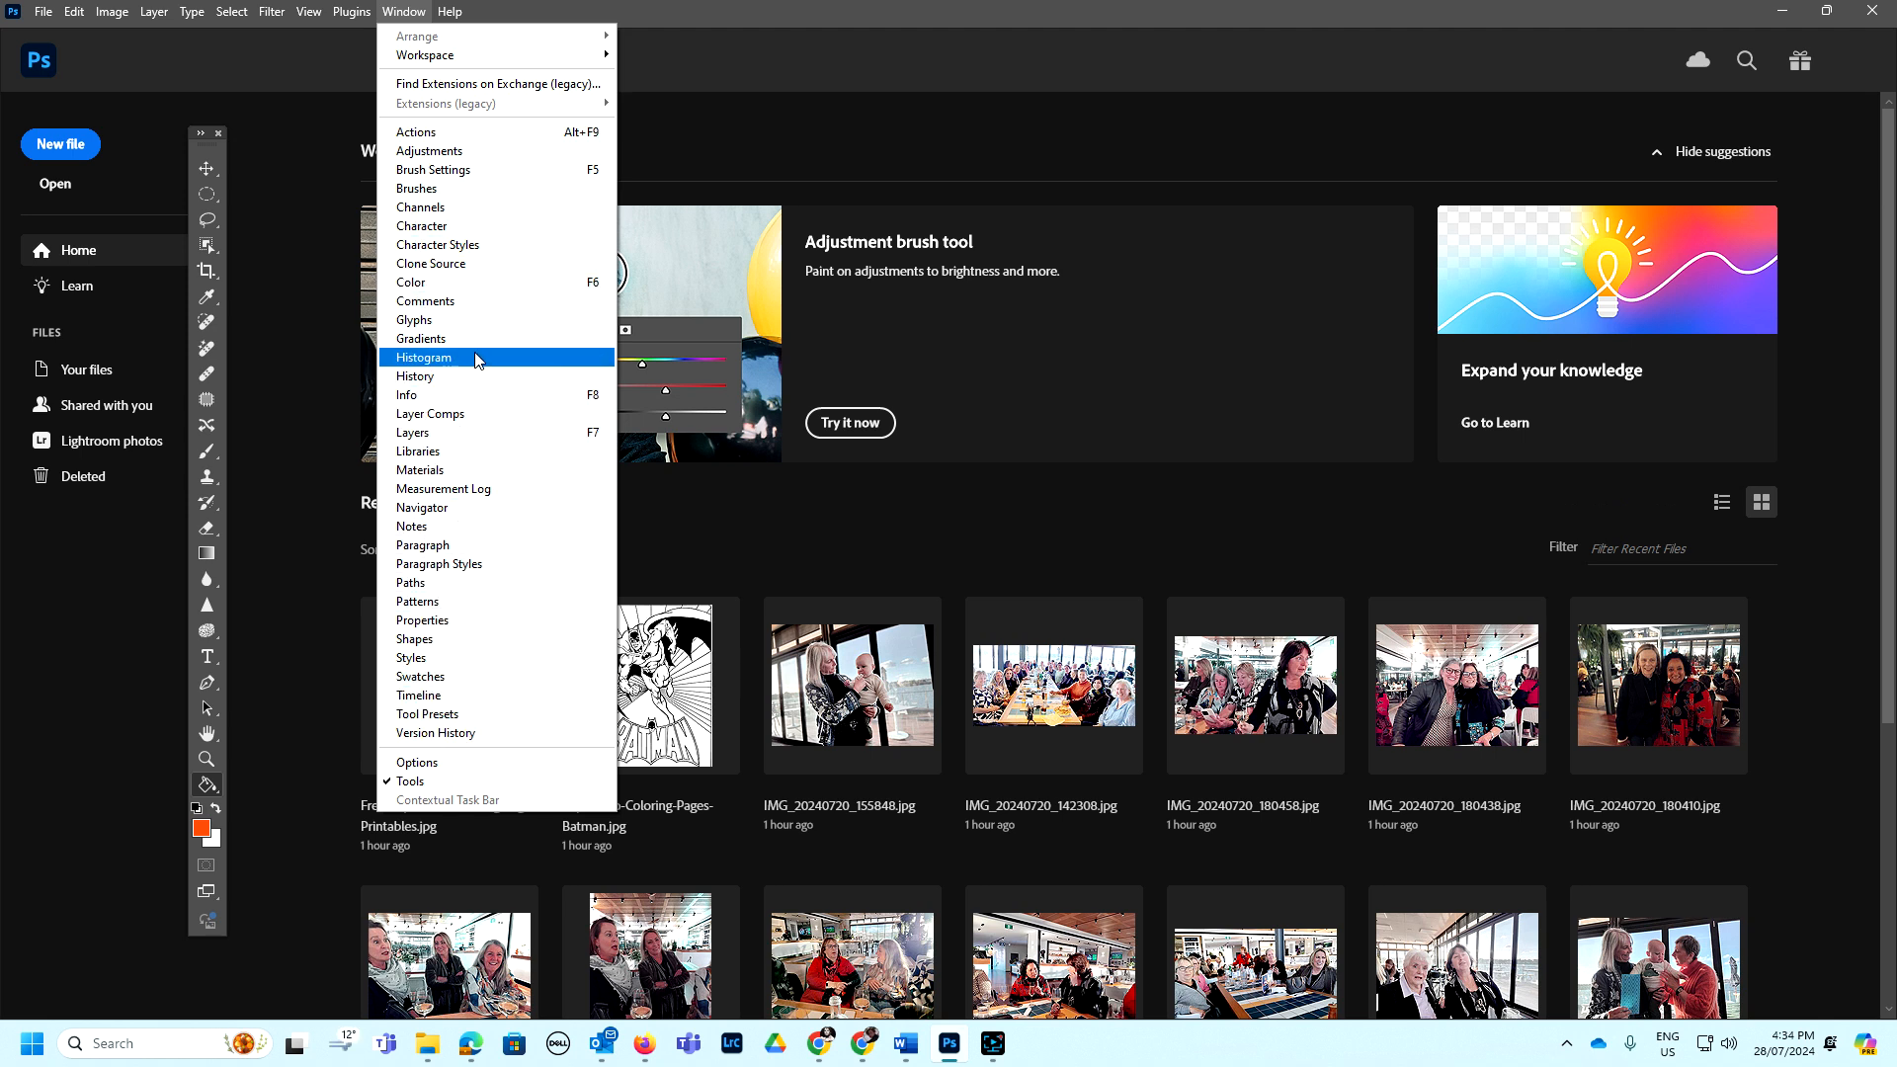
left_click(475, 782)
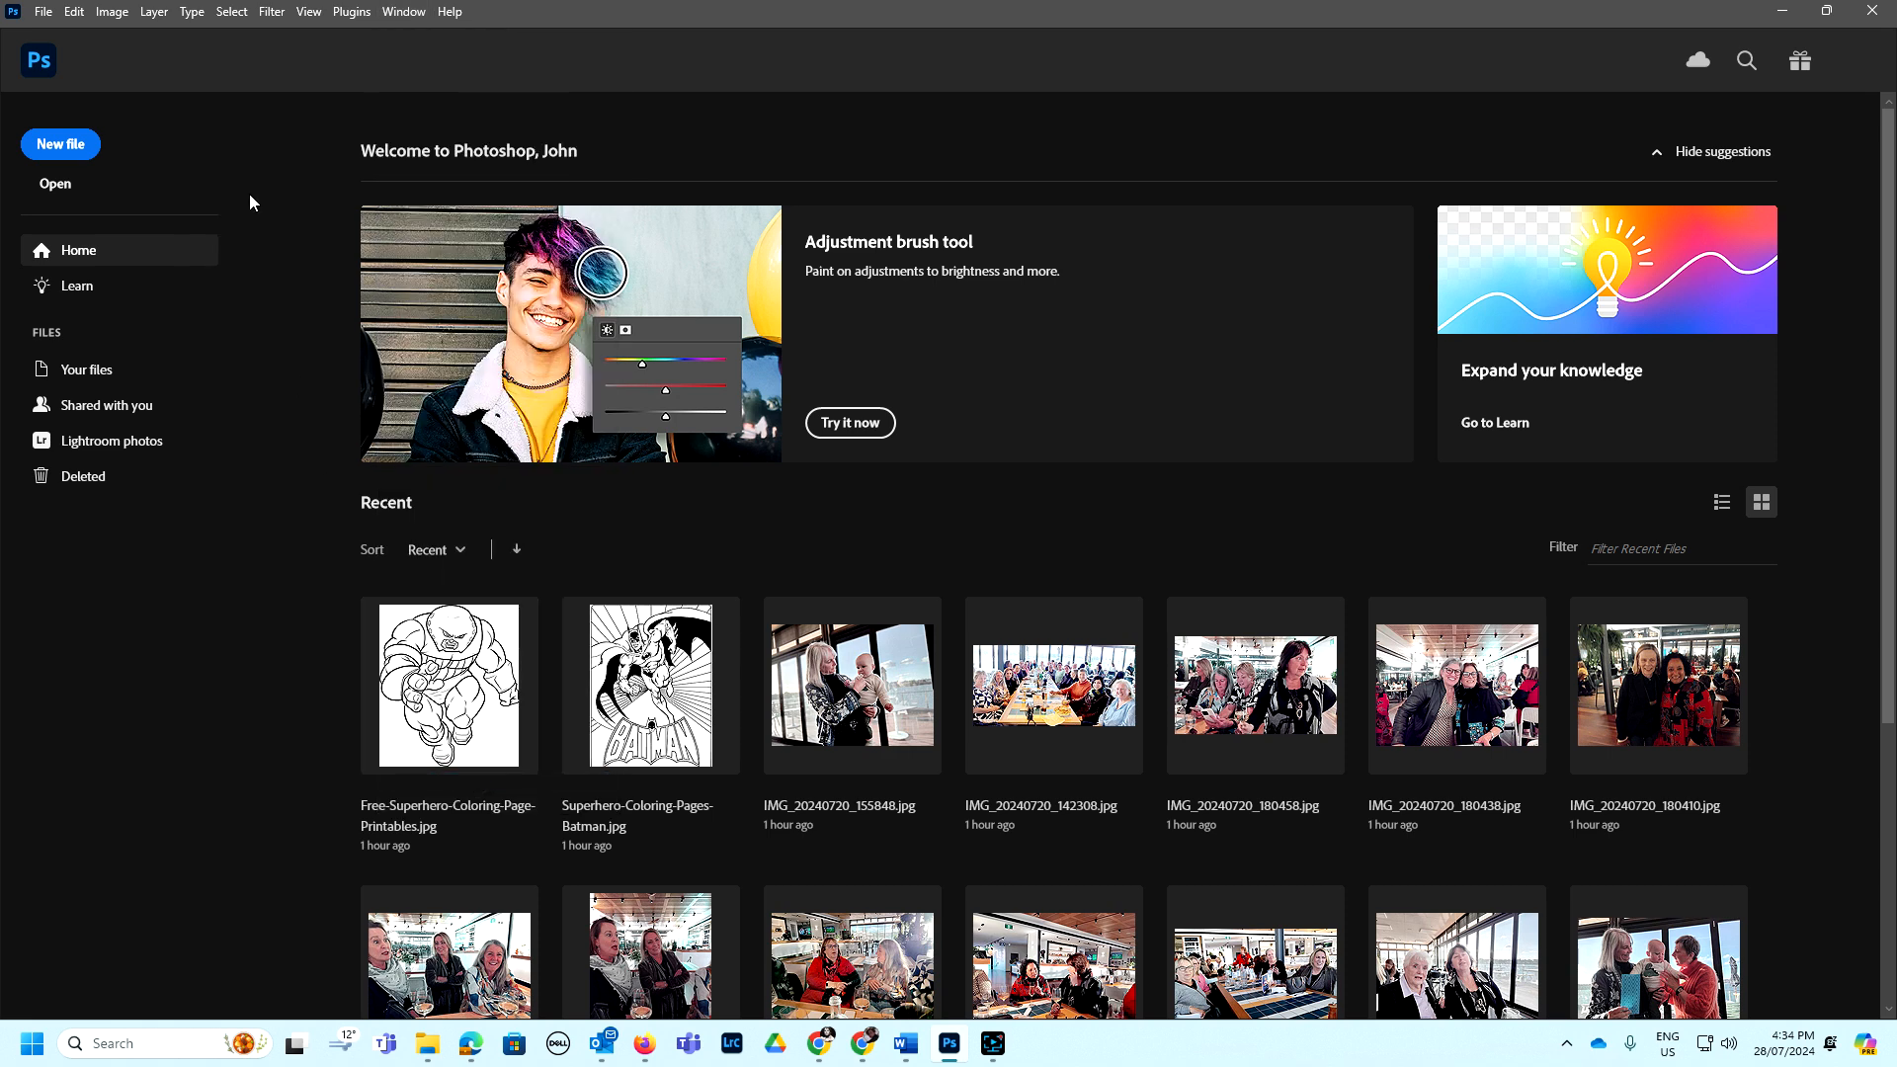
- Open the image Free-Superhero-Coloring-Page-Printables from the Downloads folder
left_click(43, 13)
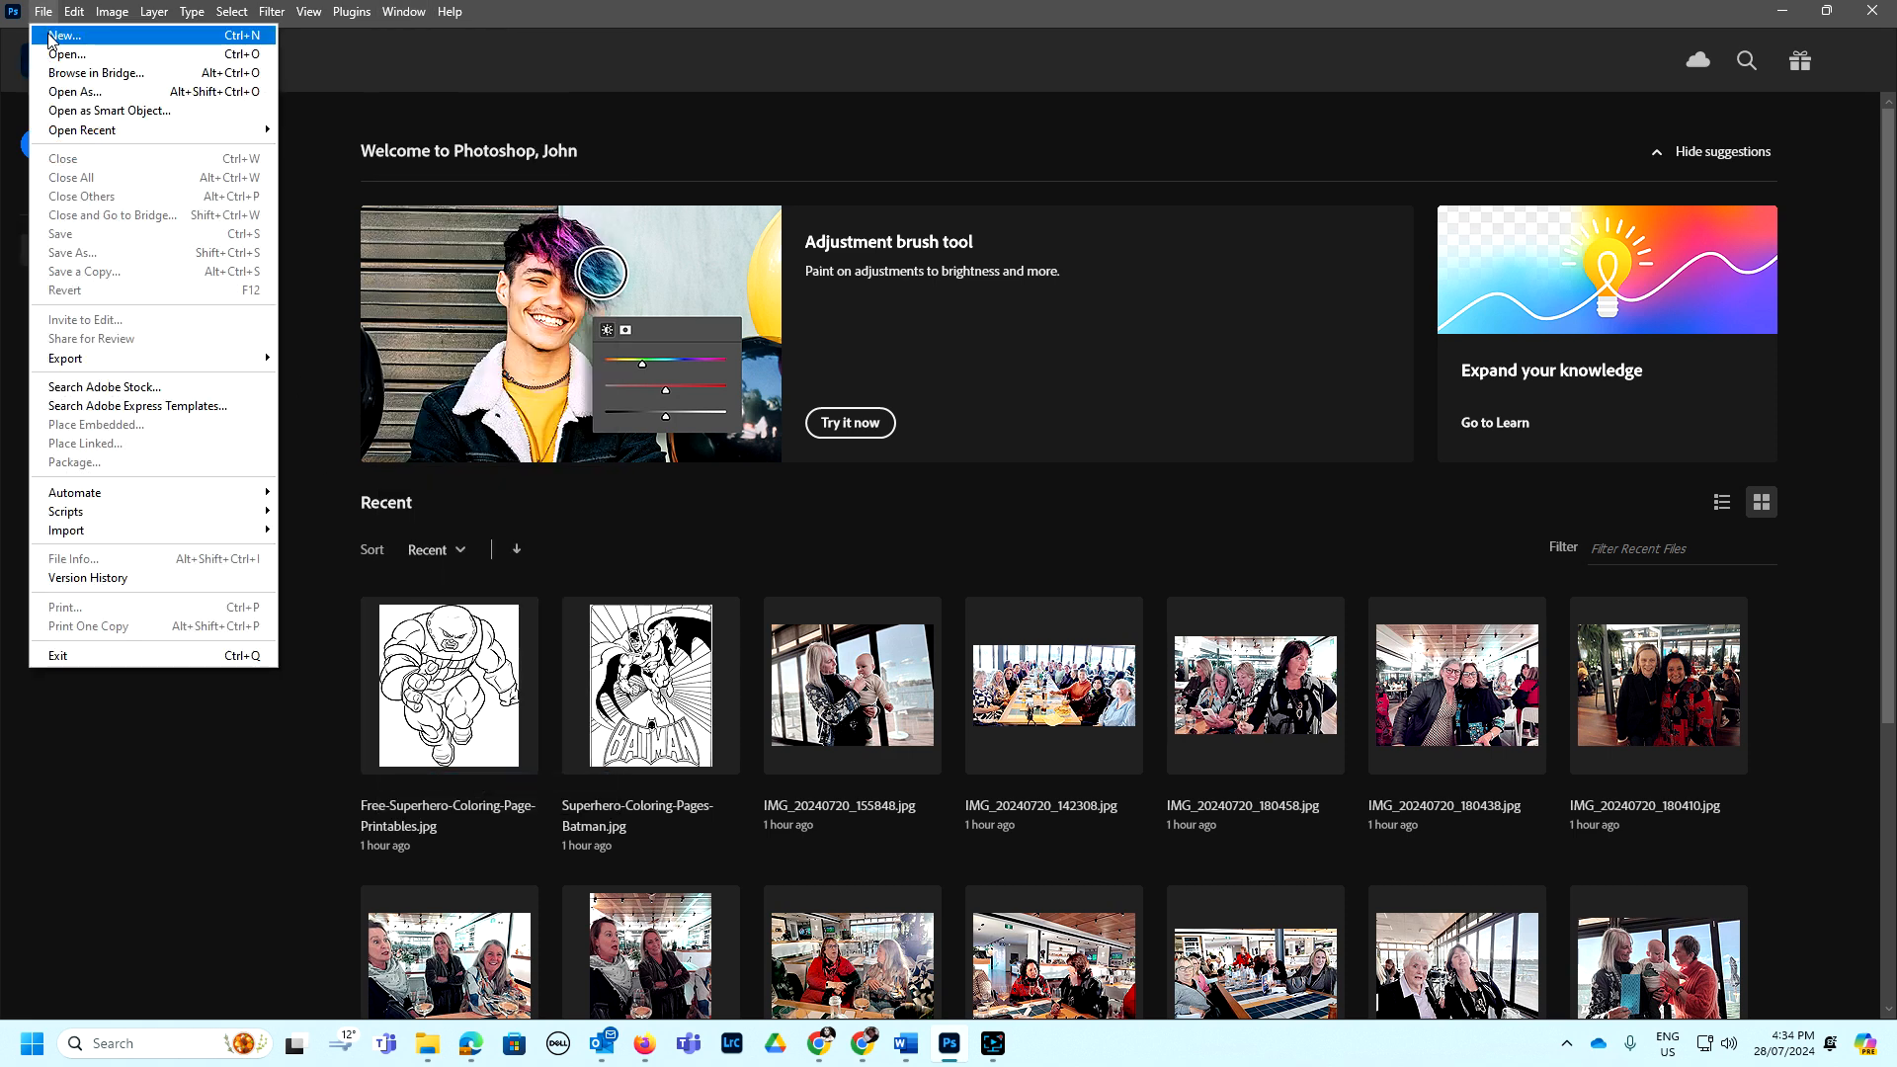
left_click(54, 57)
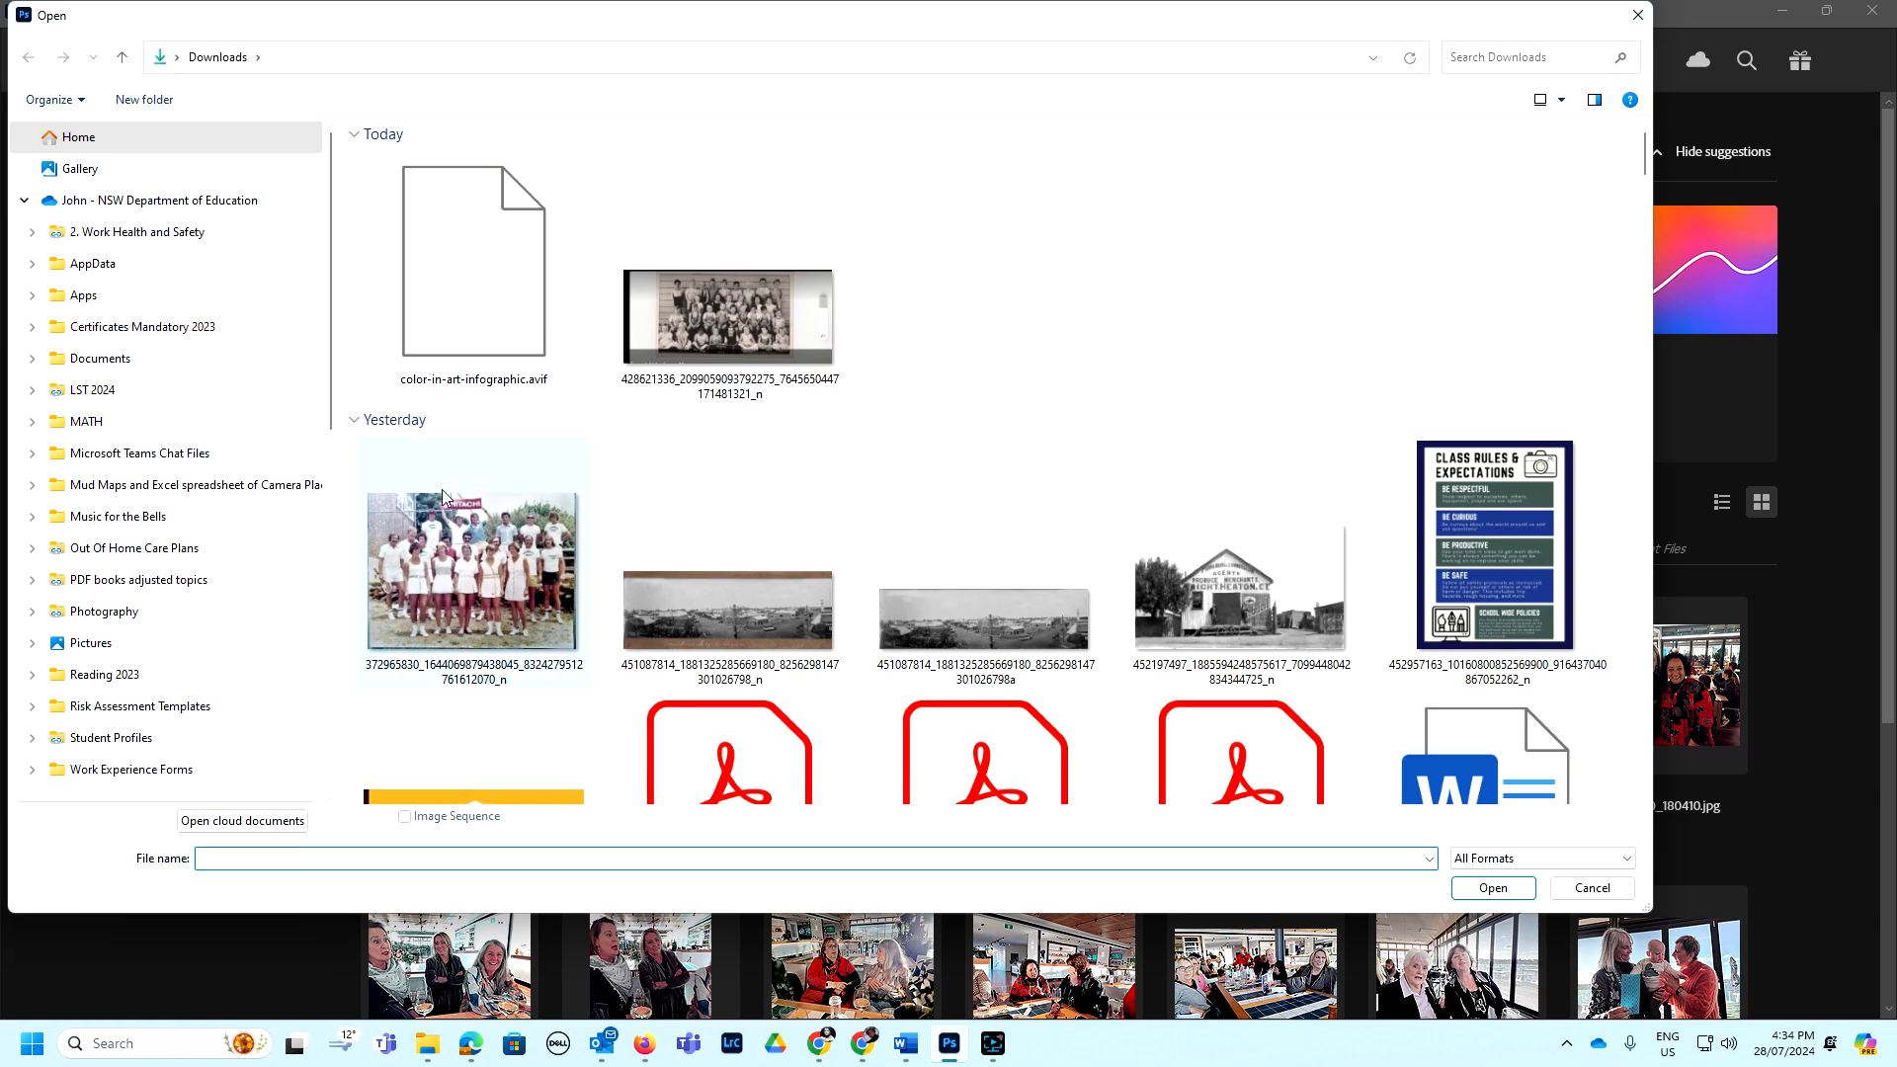
scroll(926, 545, "down", 5)
scroll(926, 545, "down", 12)
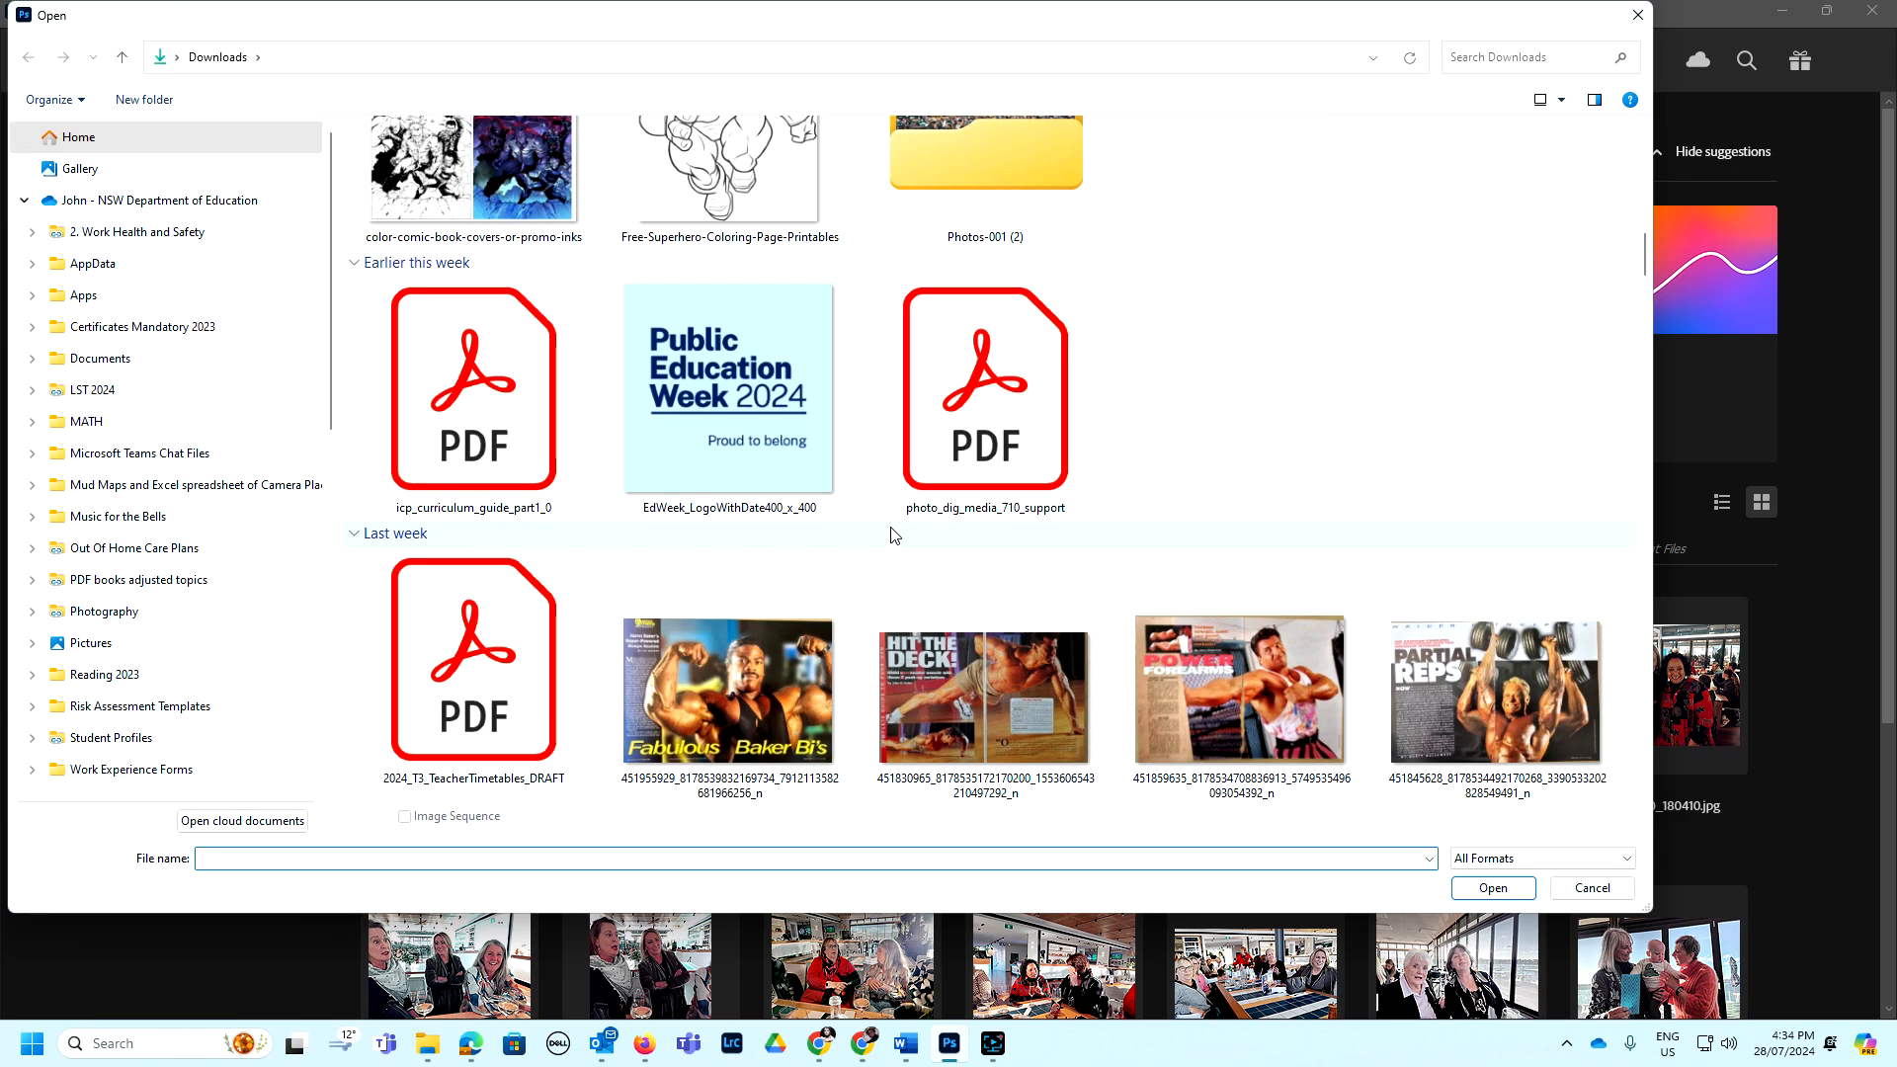
scroll(892, 534, "up", 4)
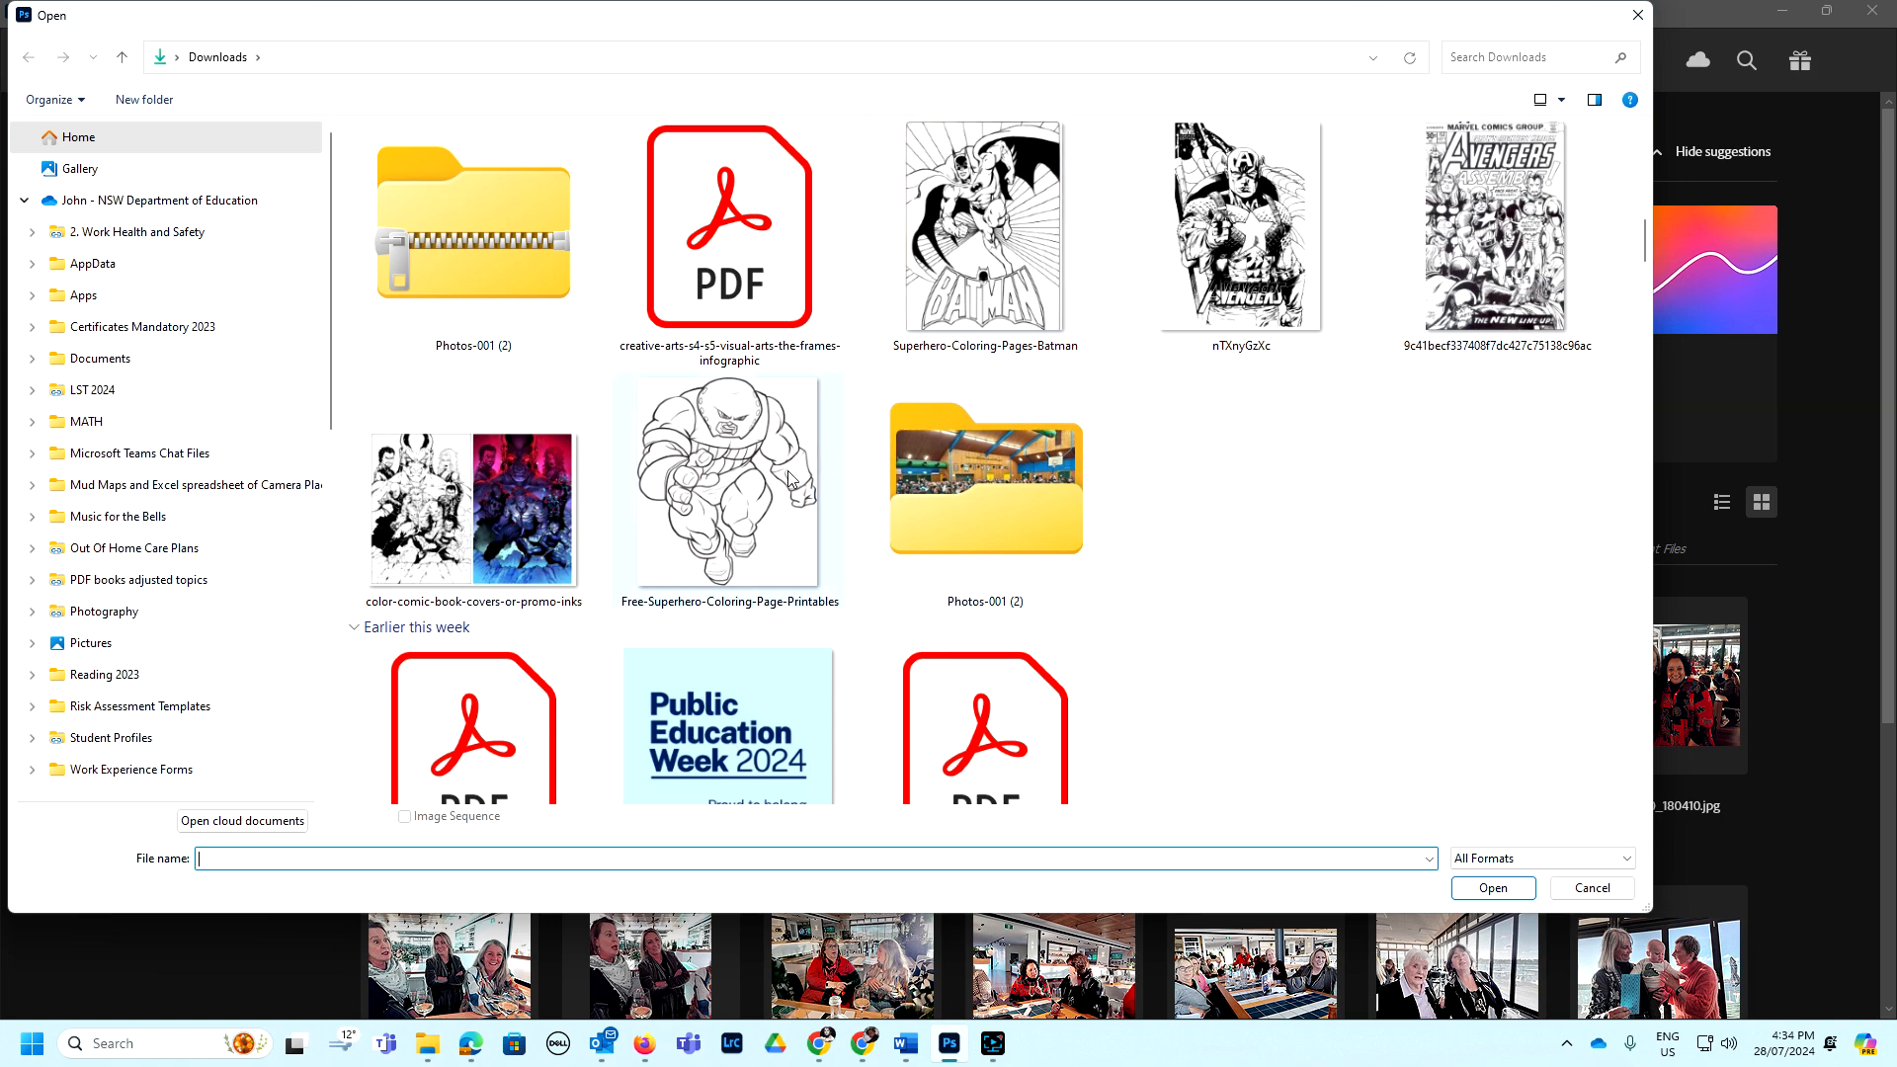
double_click(757, 477)
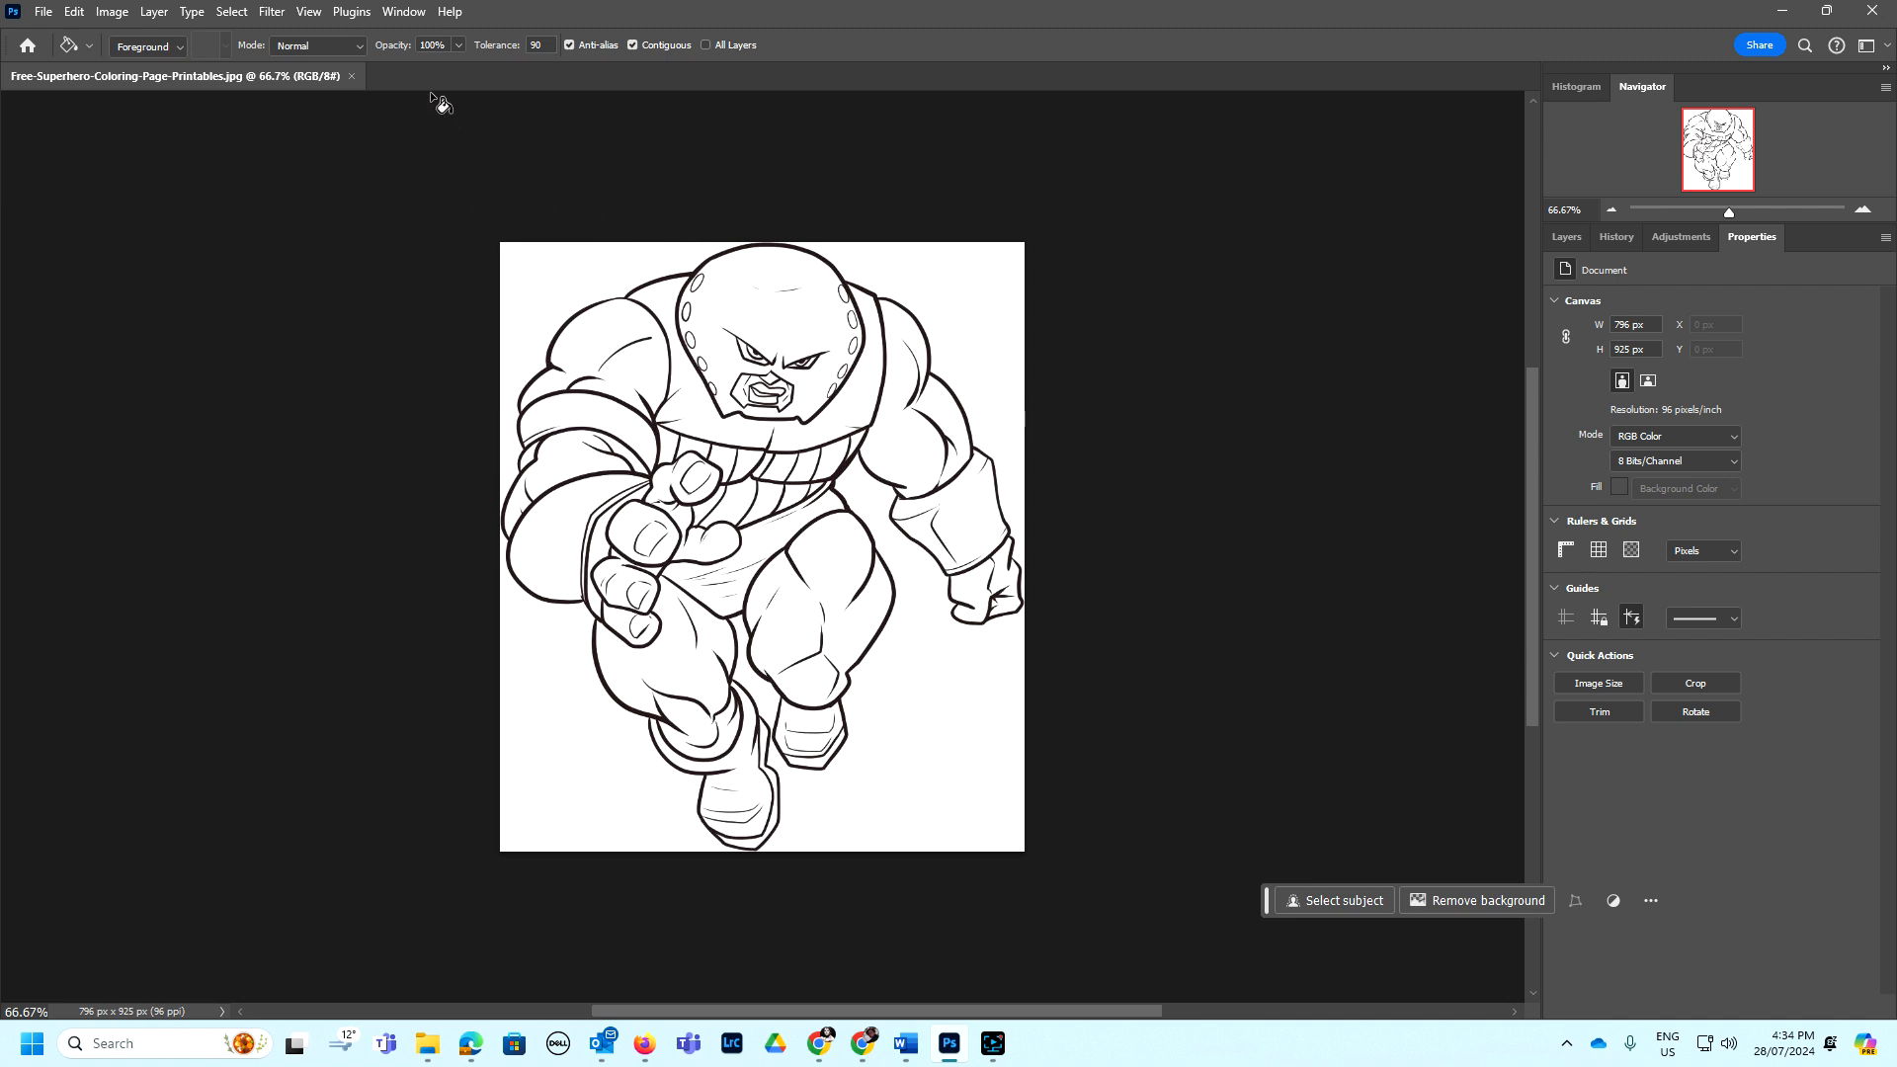
- Show the Tools panel and place it beside the coloring page, clear of the drawing
left_click(402, 11)
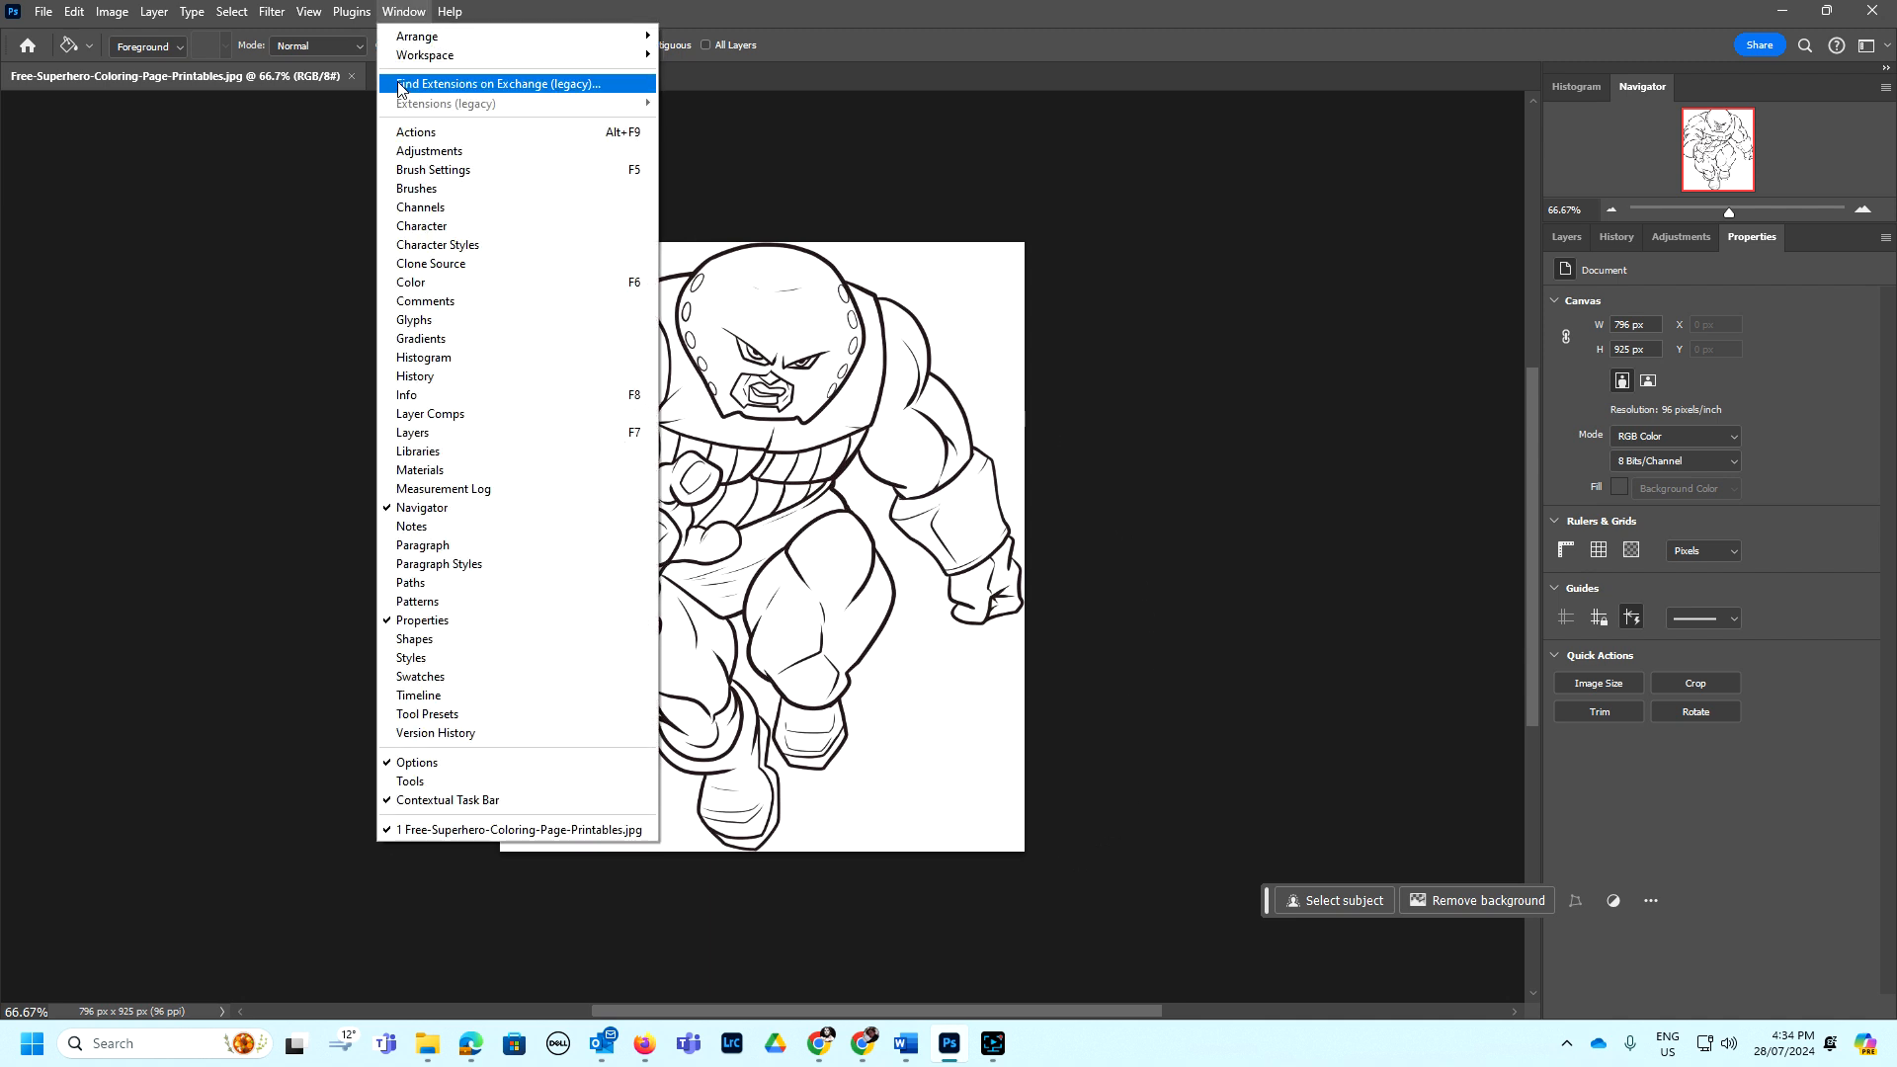
left_click(448, 782)
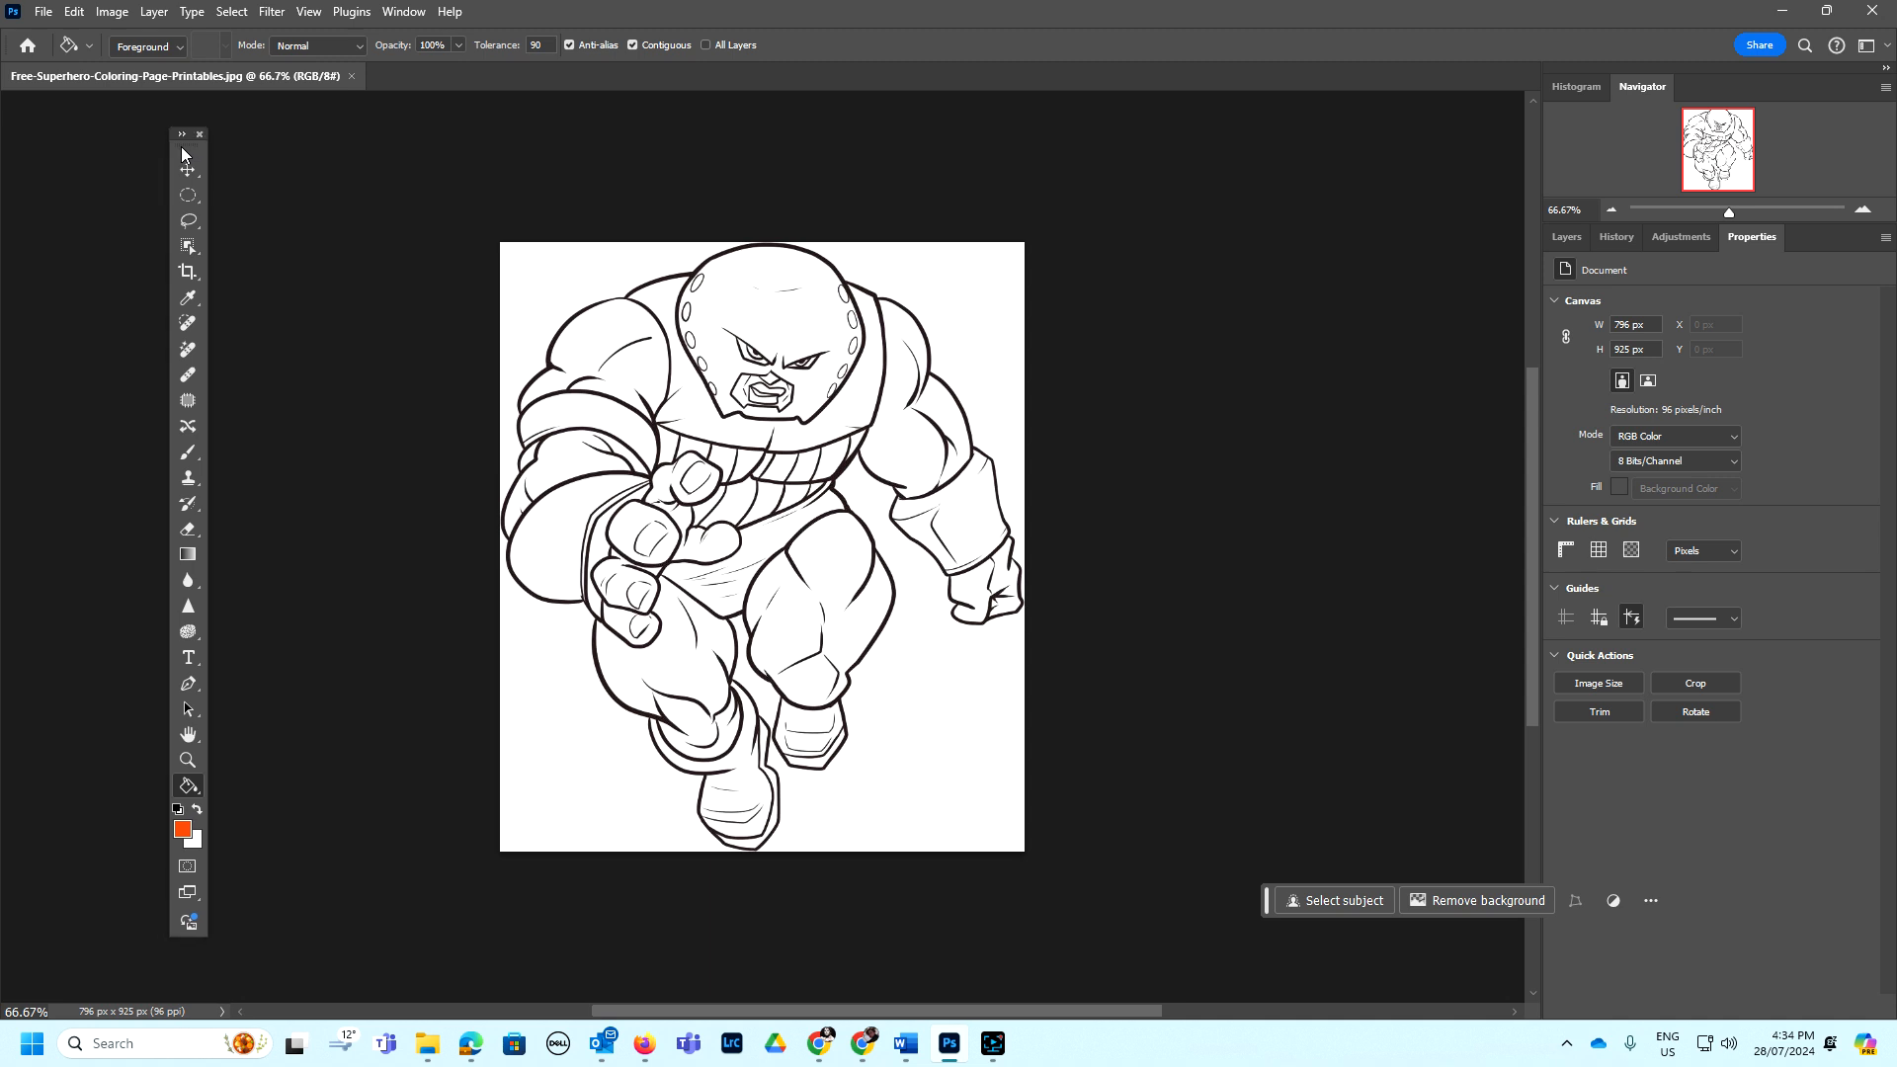
left_click_drag(183, 155, 154, 157)
- Look through the Layers, History, Adjustments and Properties panels and bring the Layers panel to the front
left_click(403, 11)
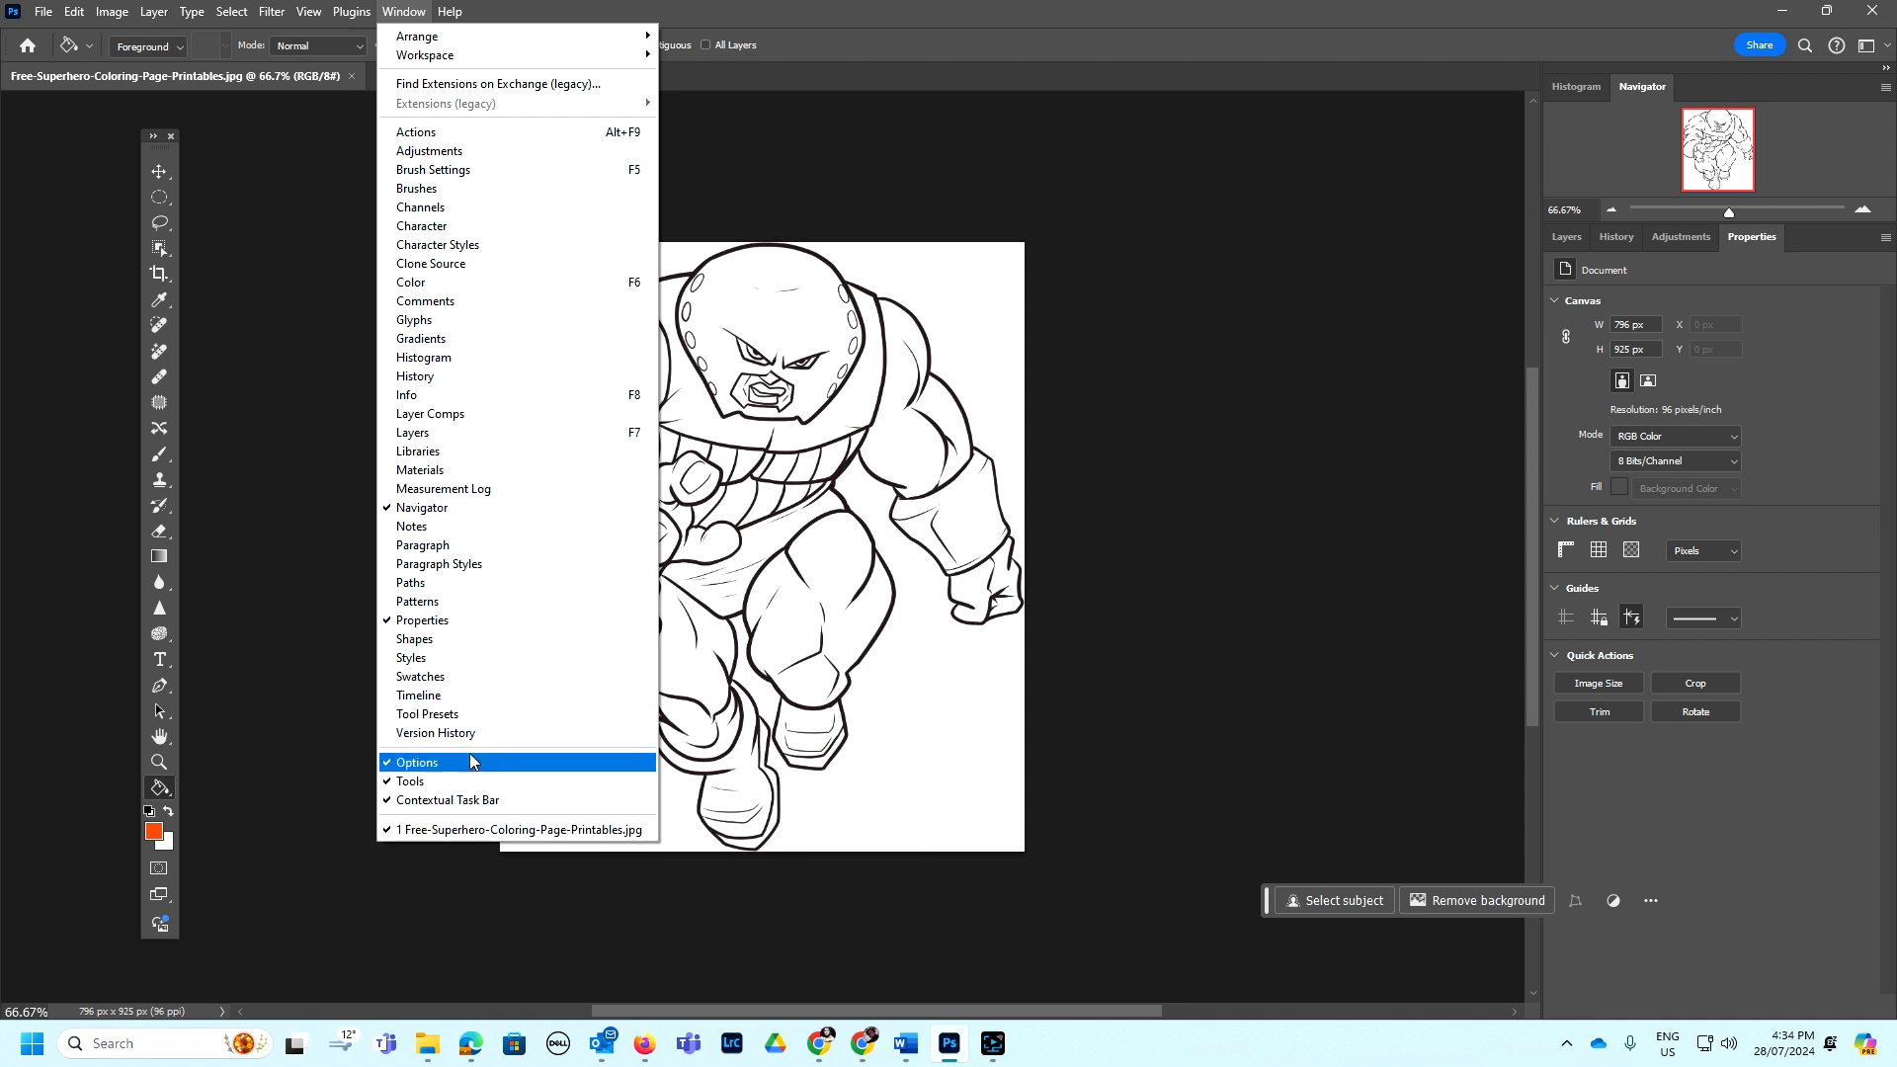
left_click(1569, 239)
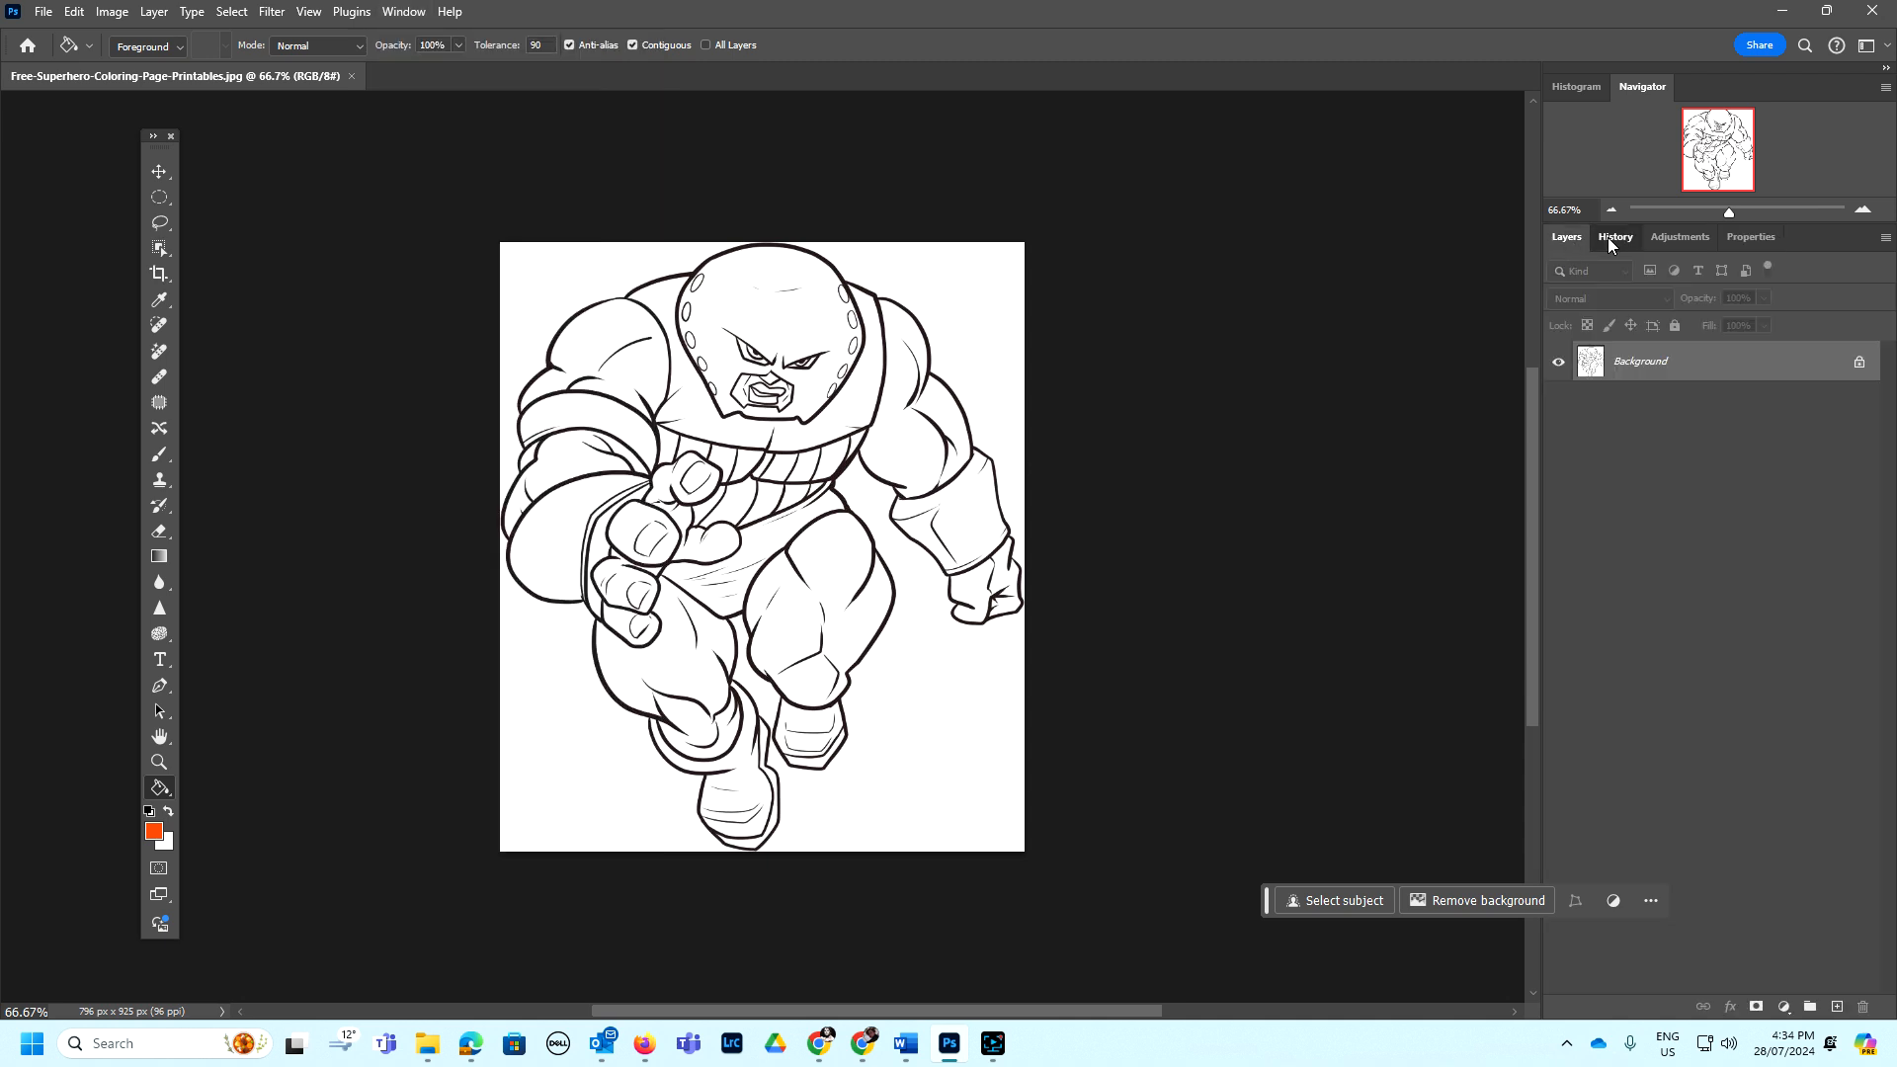
left_click(1610, 239)
left_click(1688, 241)
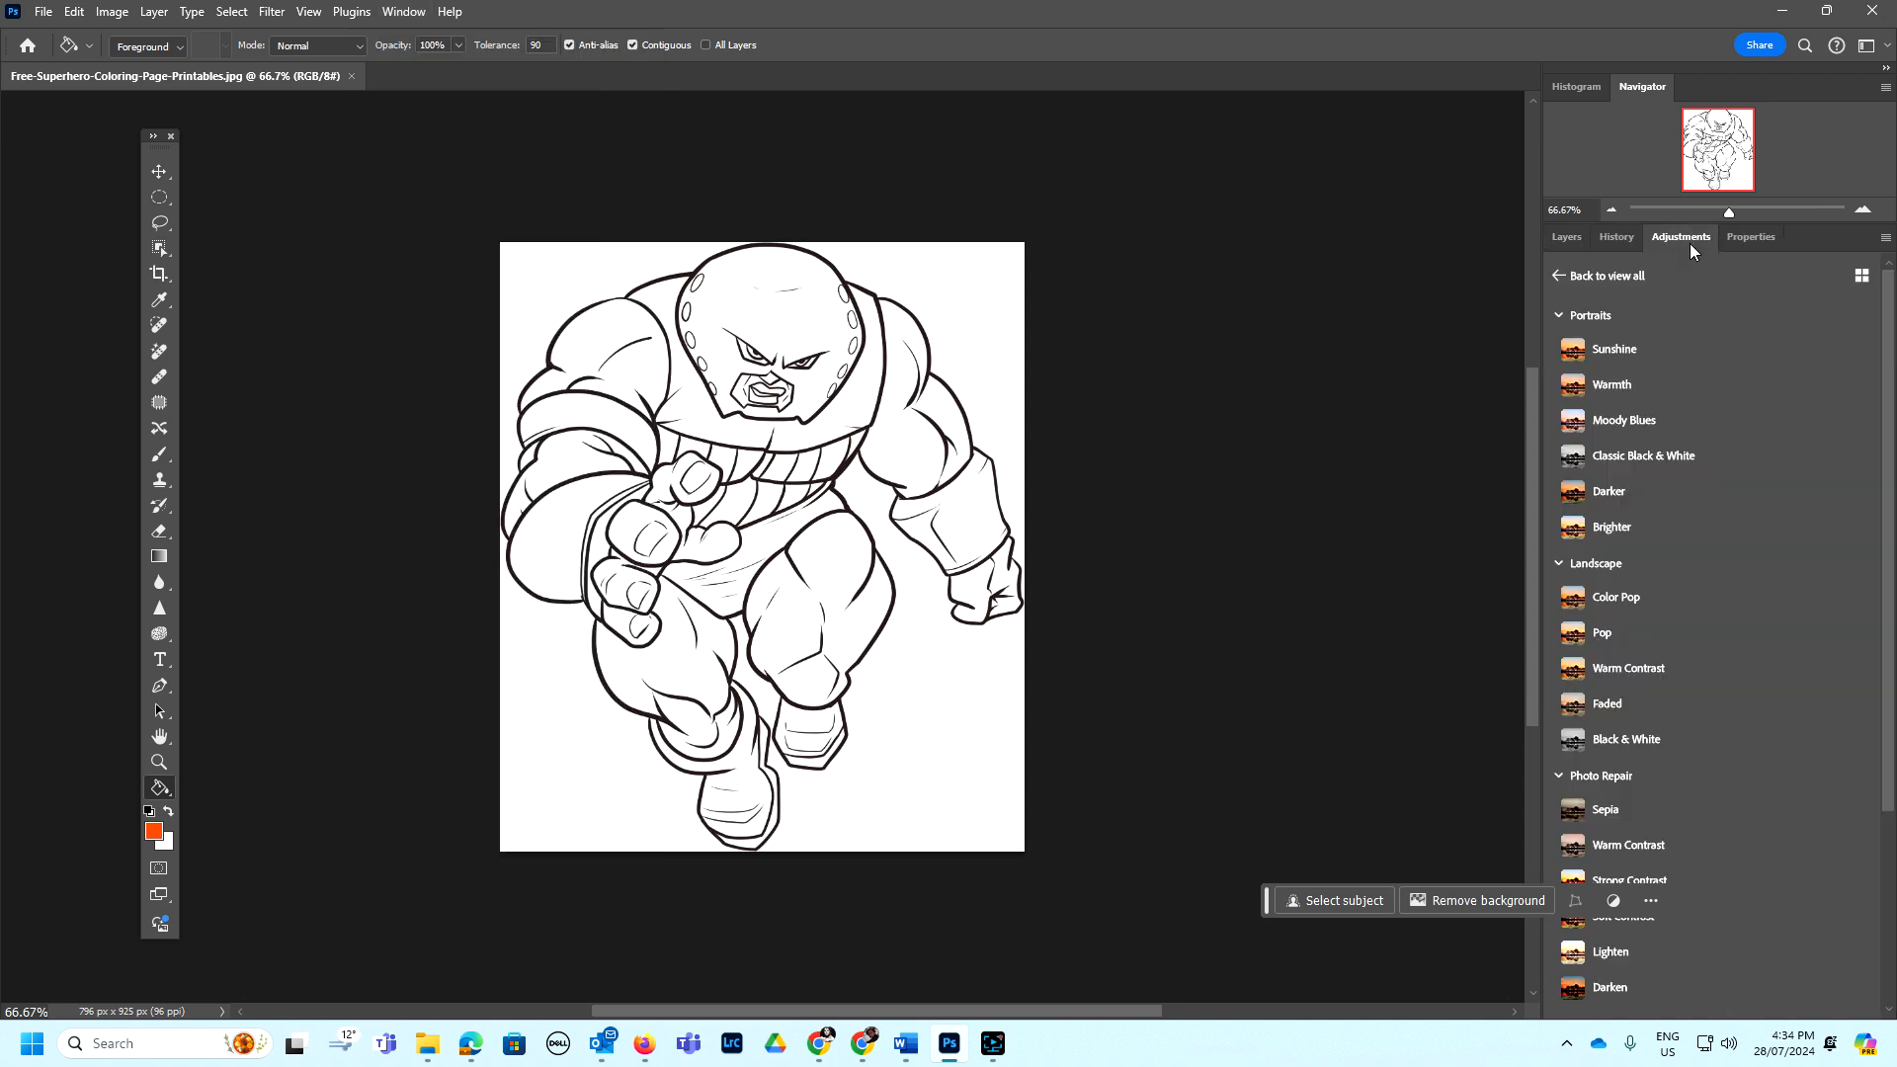
left_click(1757, 237)
left_click(1568, 237)
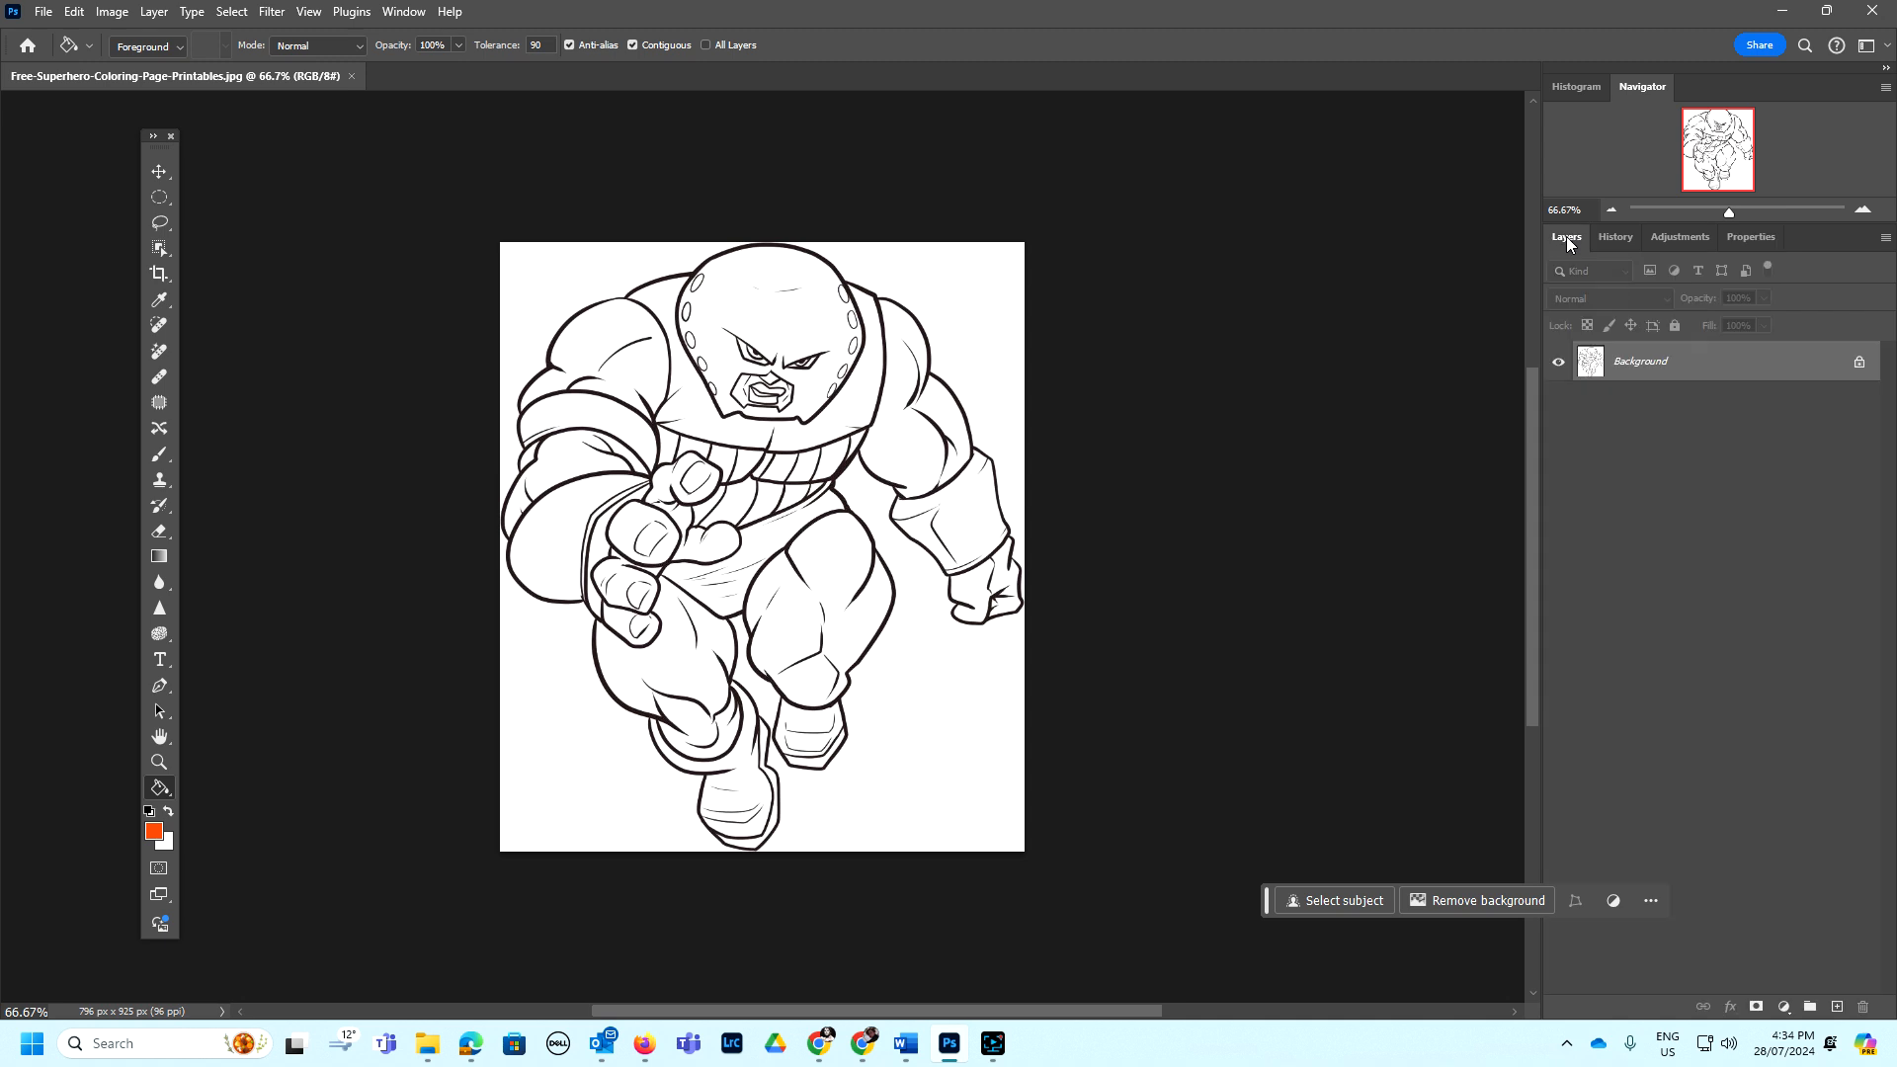
left_click(403, 12)
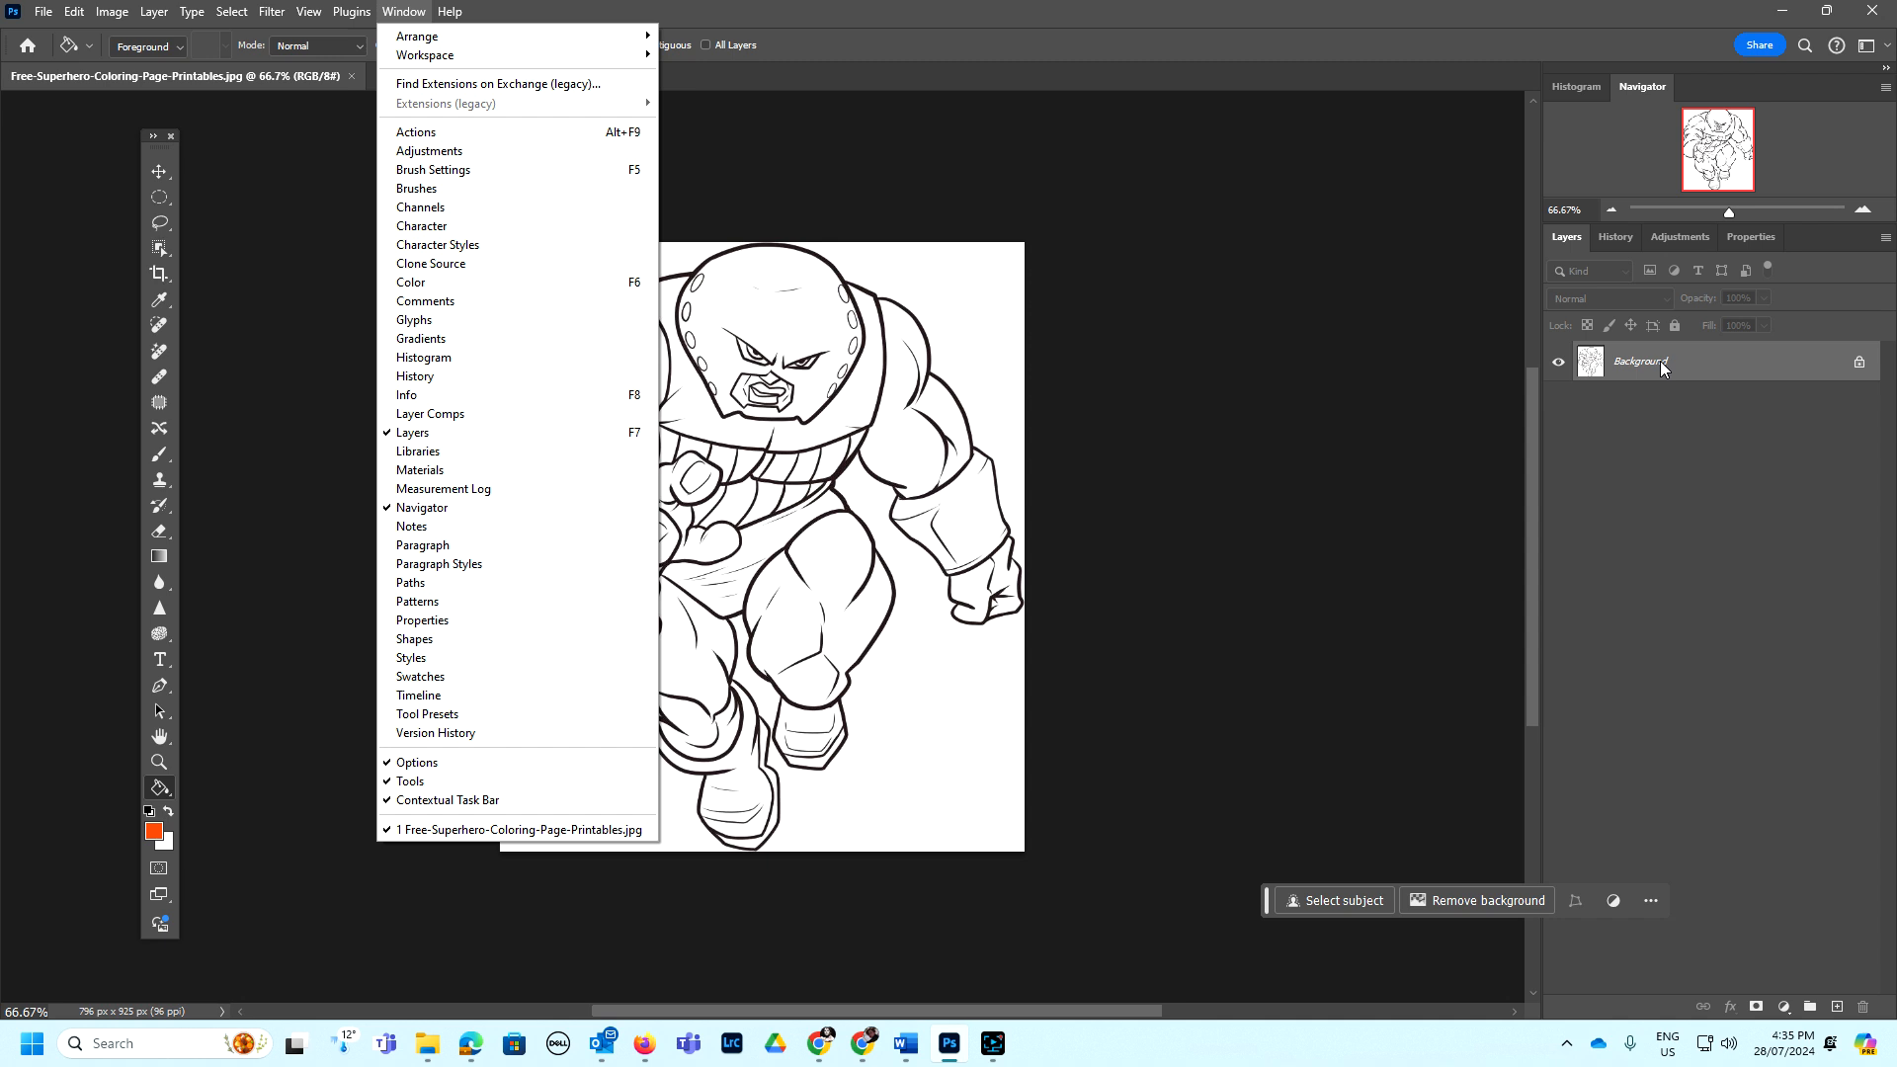
left_click(1057, 477)
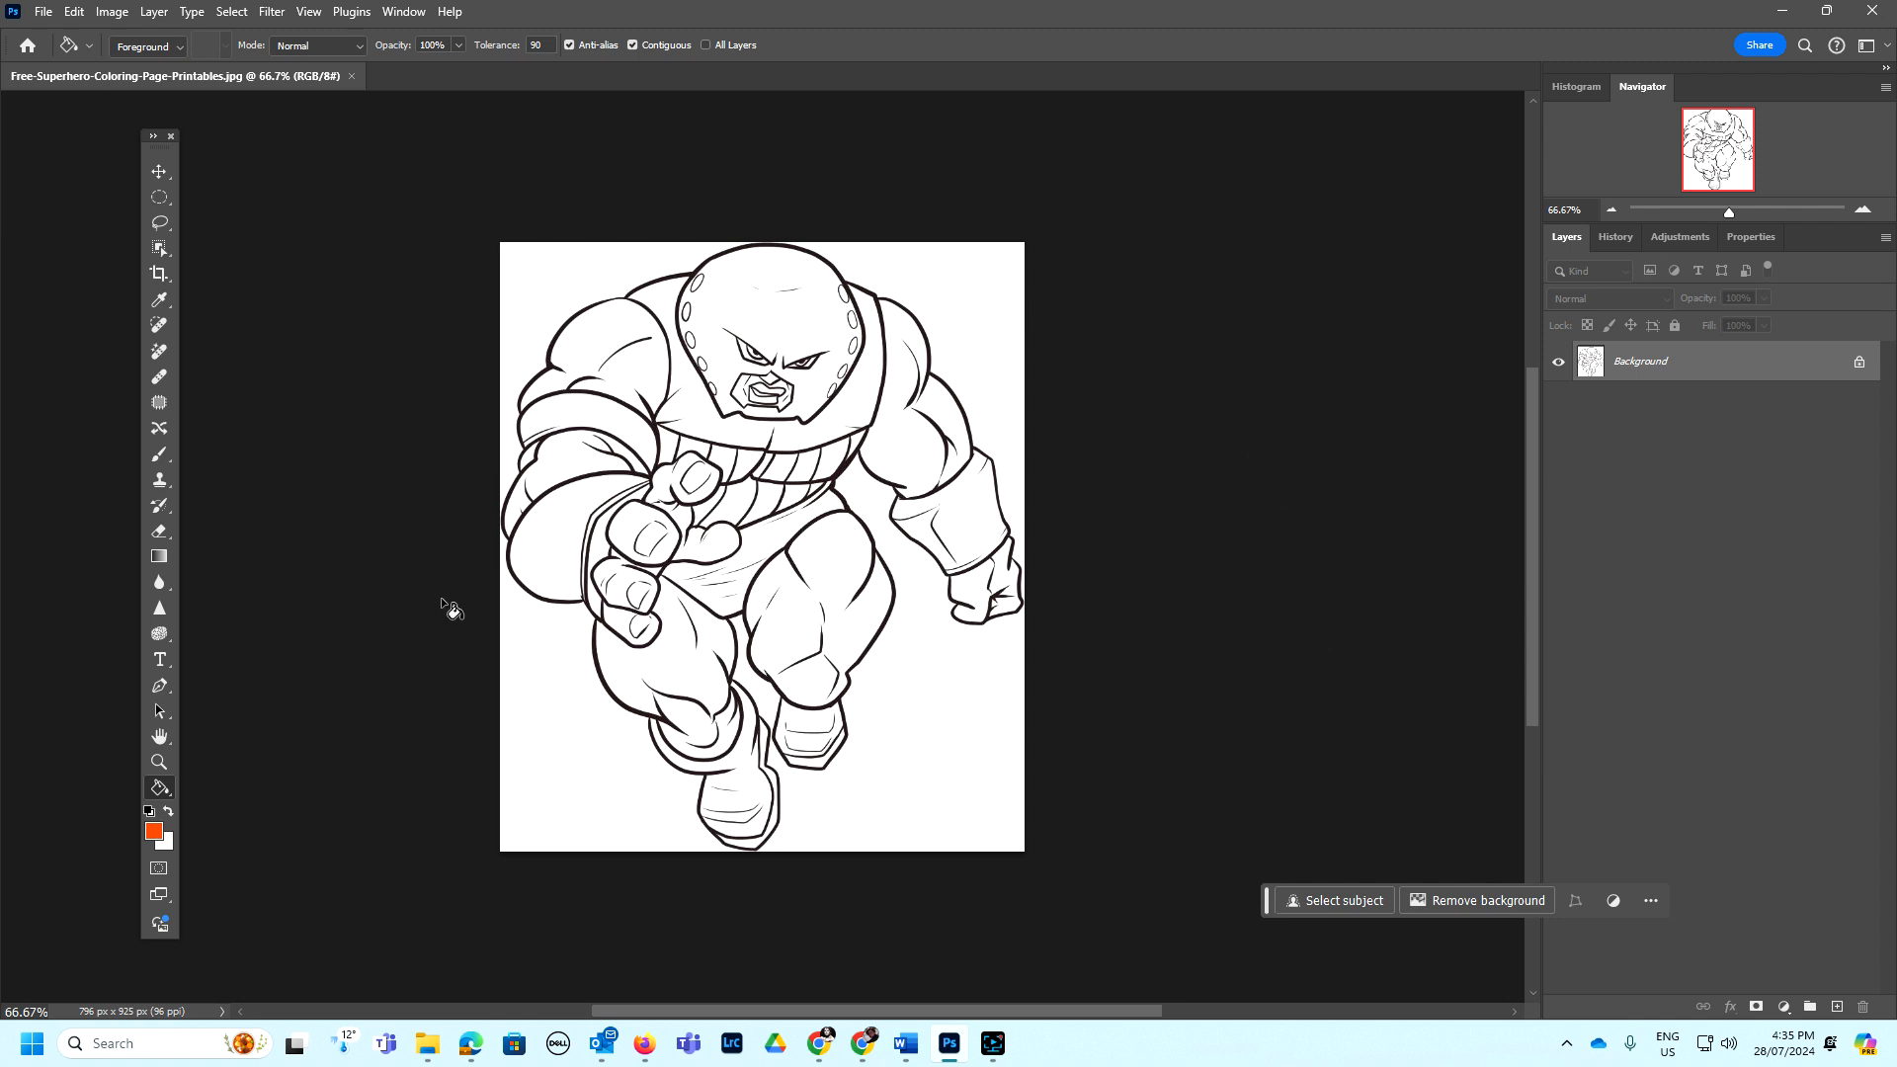
- Set the image's color mode to RGB Color
left_click(111, 12)
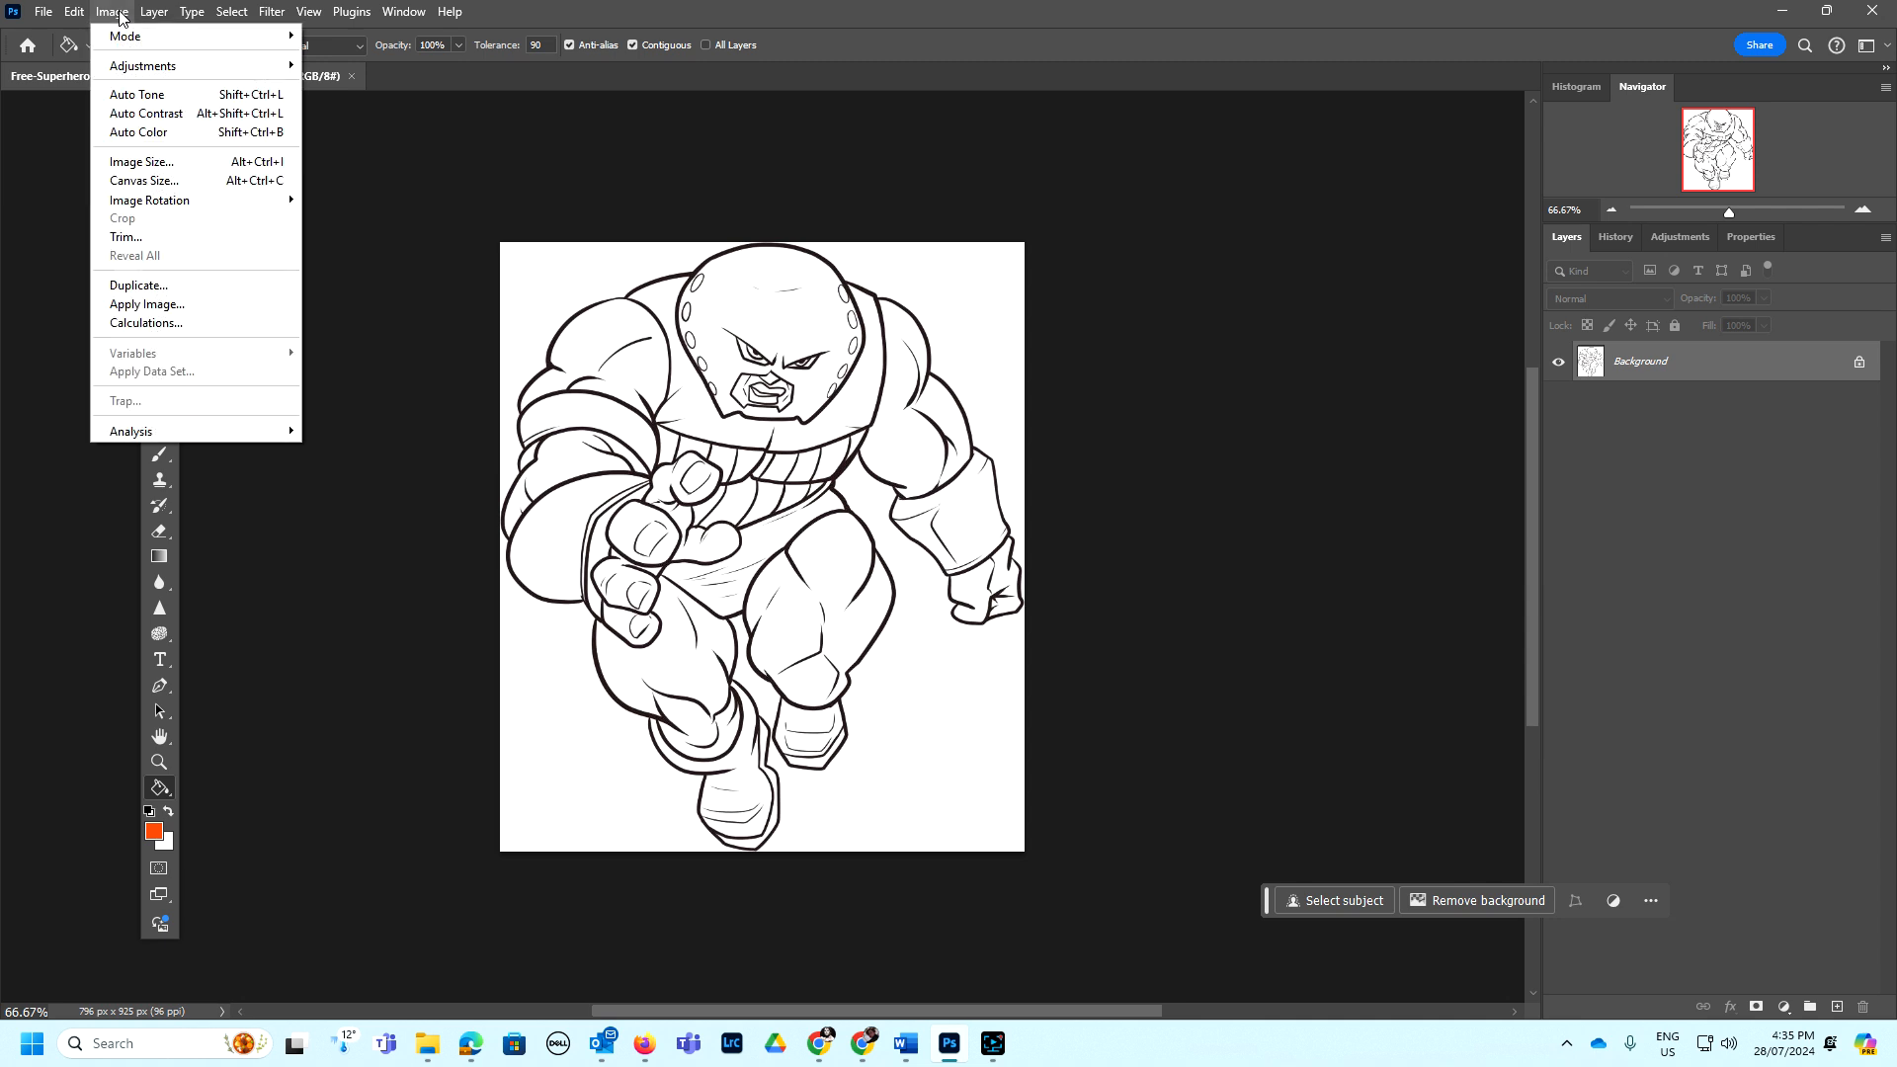
mouse_move(147, 75)
mouse_move(209, 40)
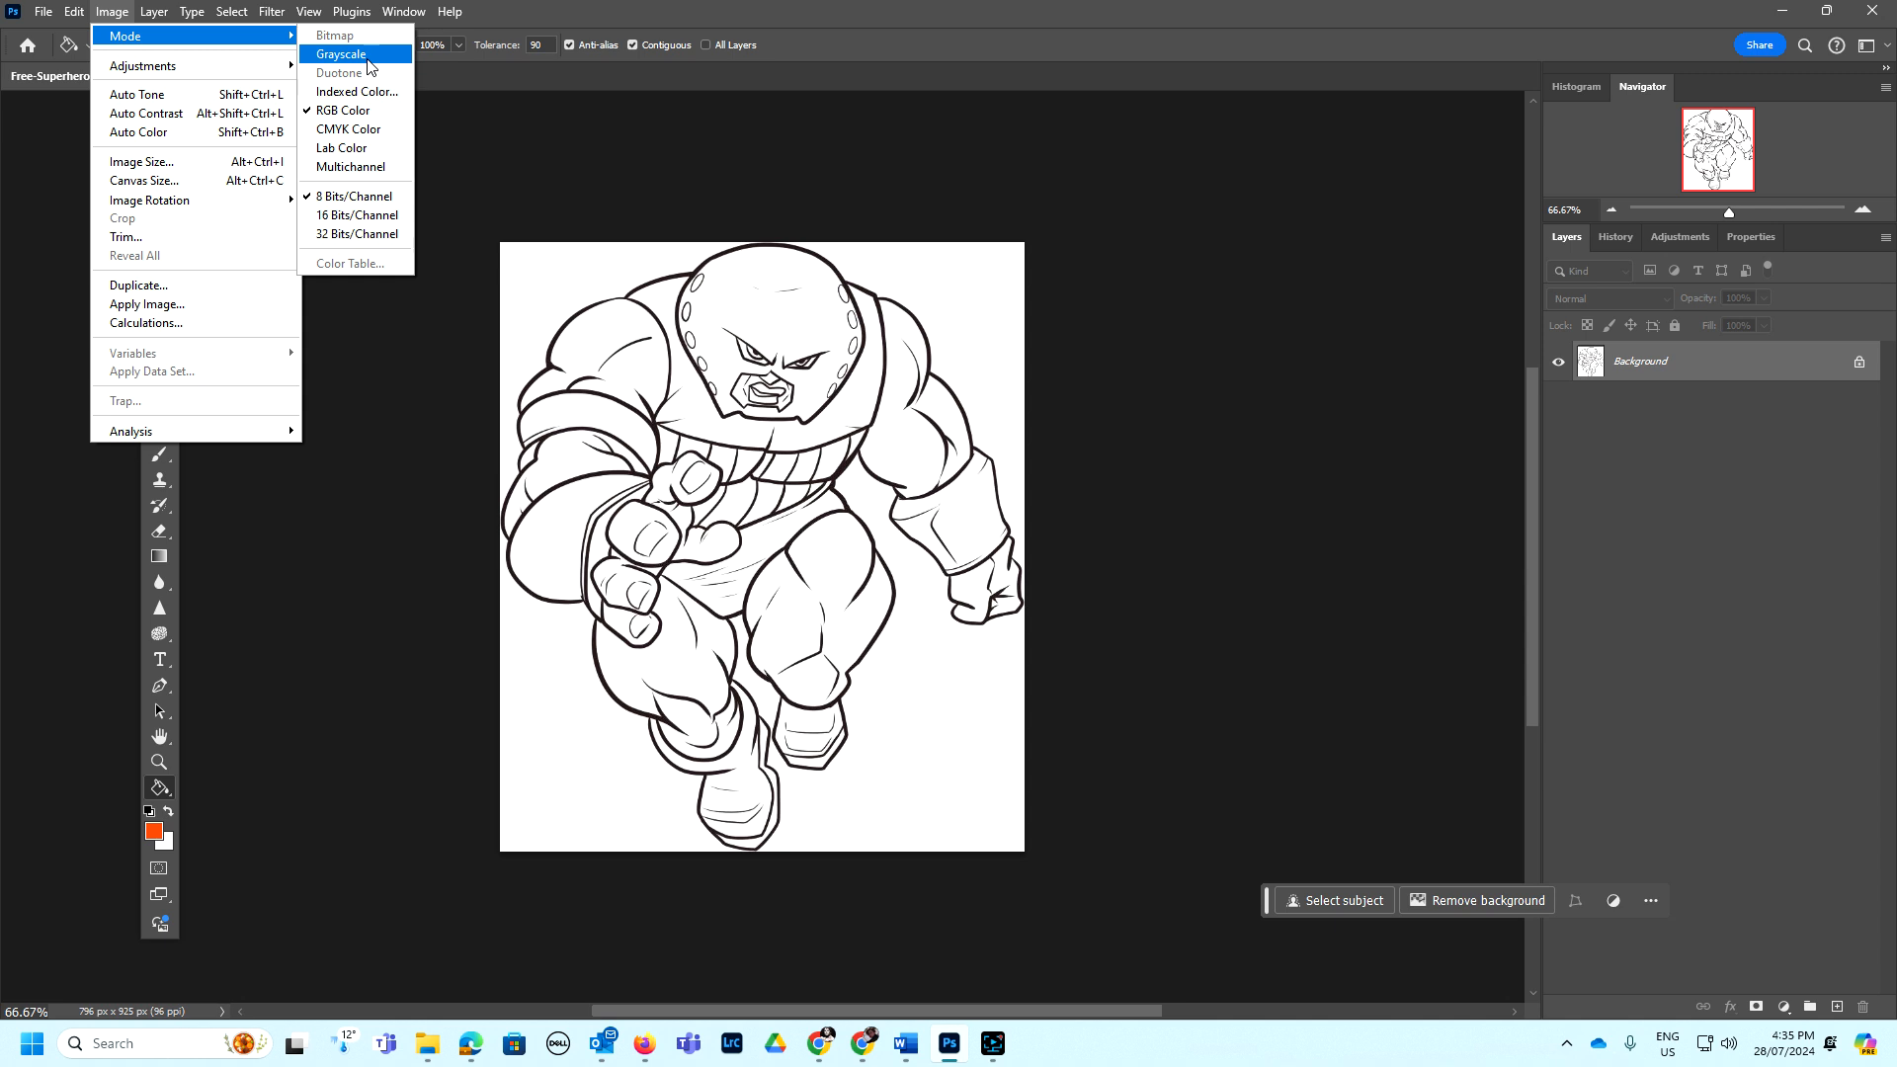
left_click(355, 115)
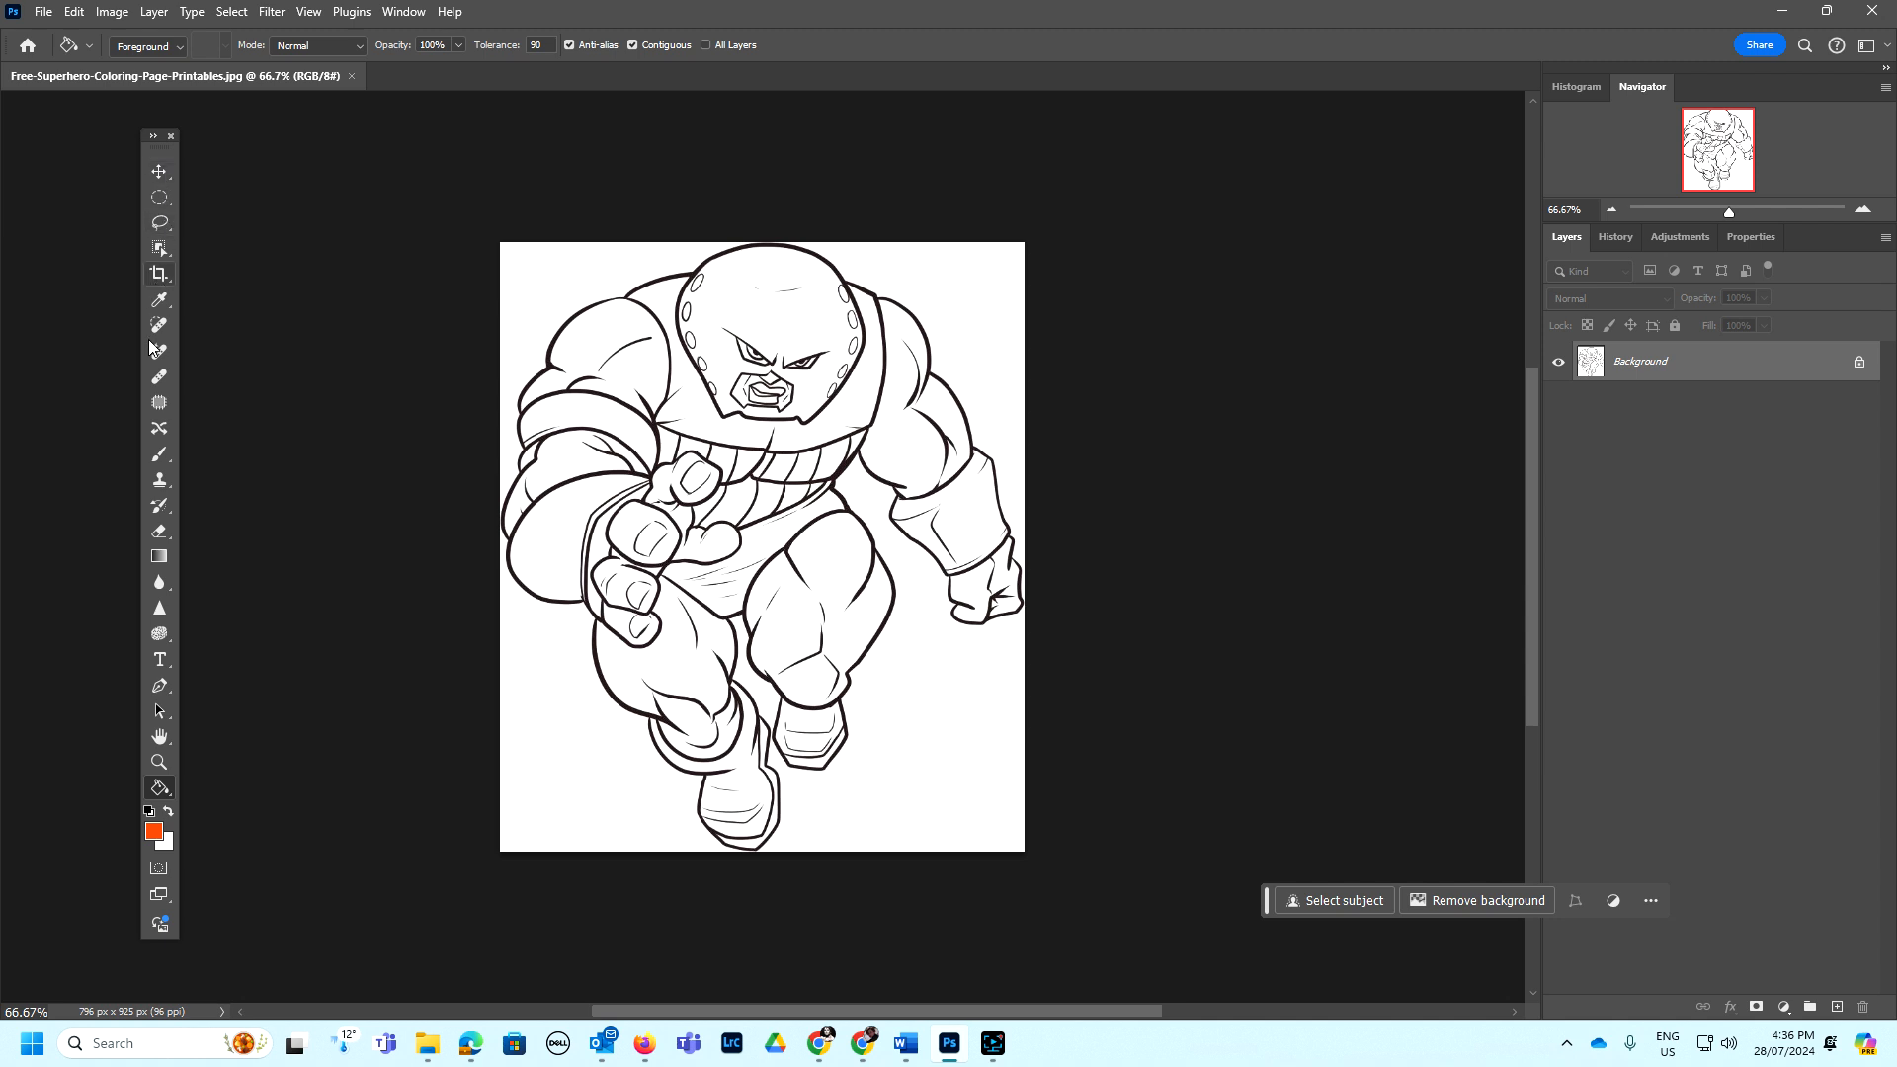
- Choose the Paint Bucket tool and set the foreground color to light green (78d96b)
right_click(166, 795)
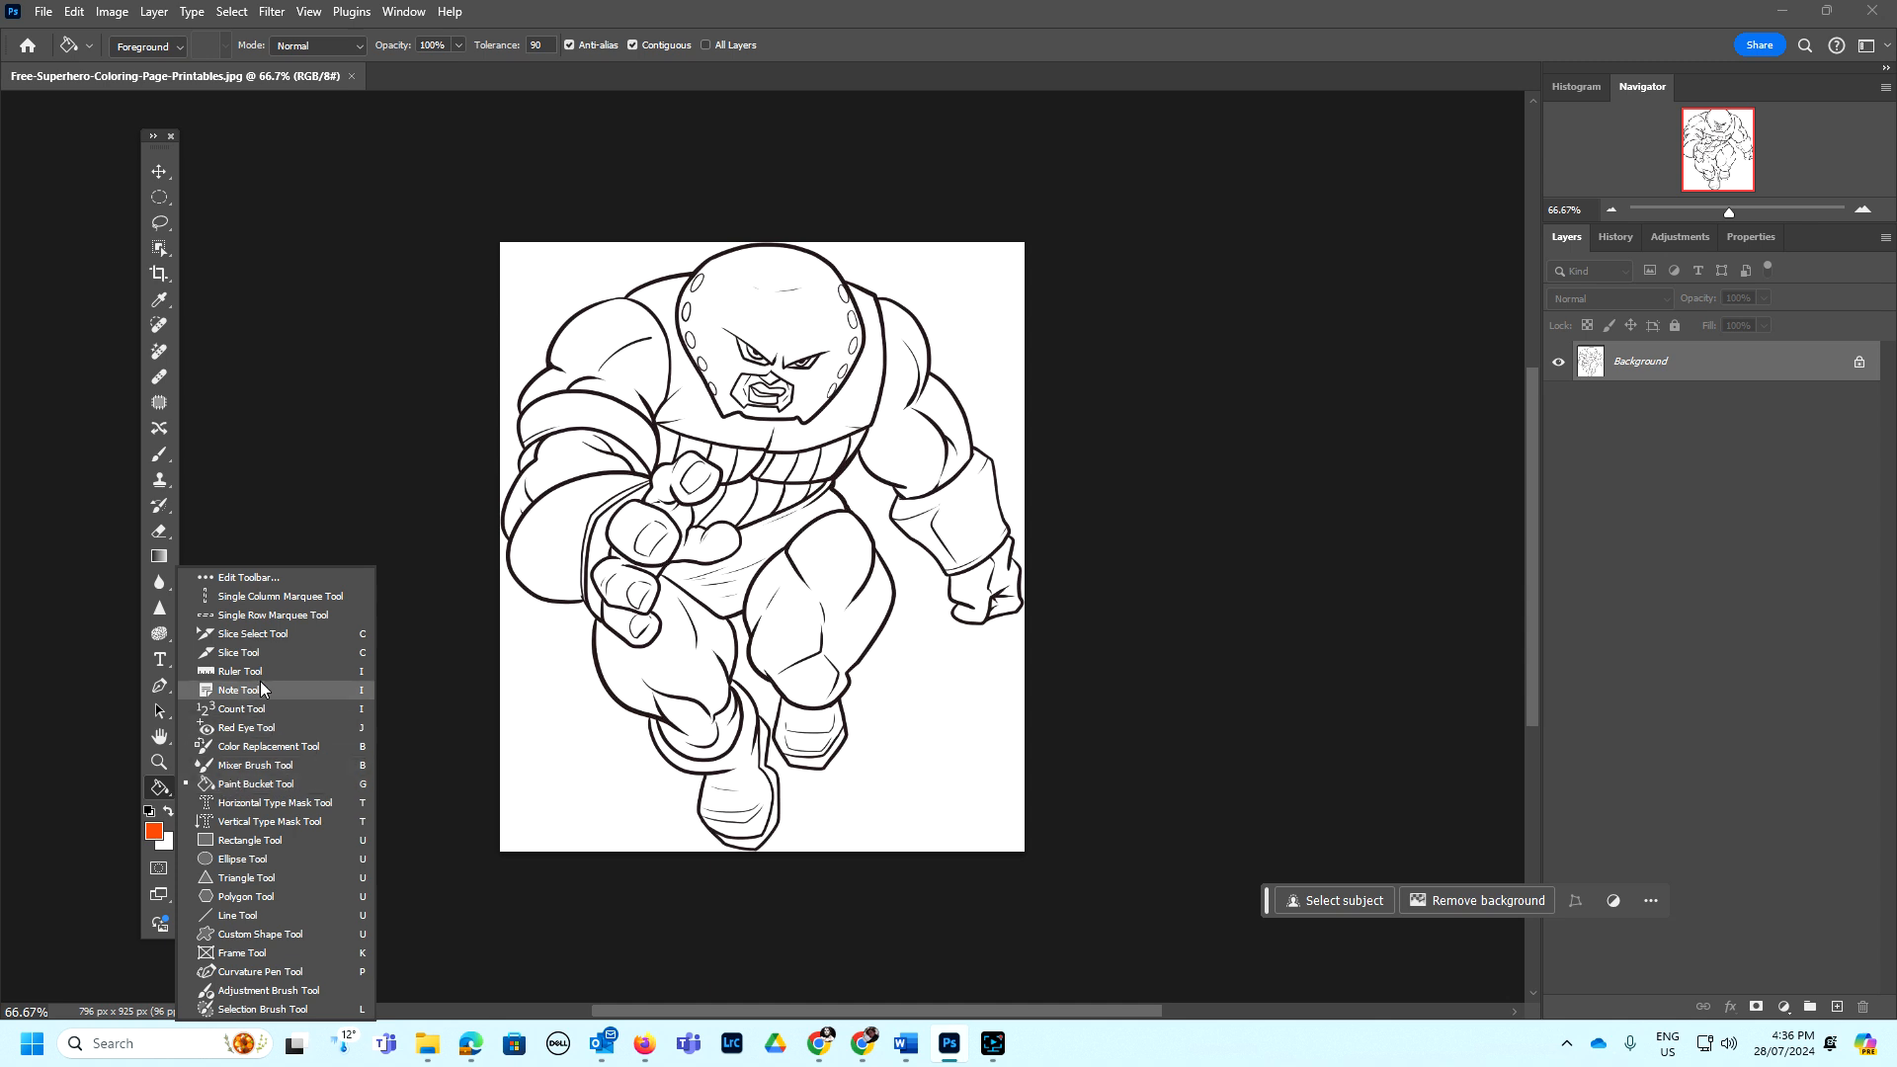
left_click(263, 788)
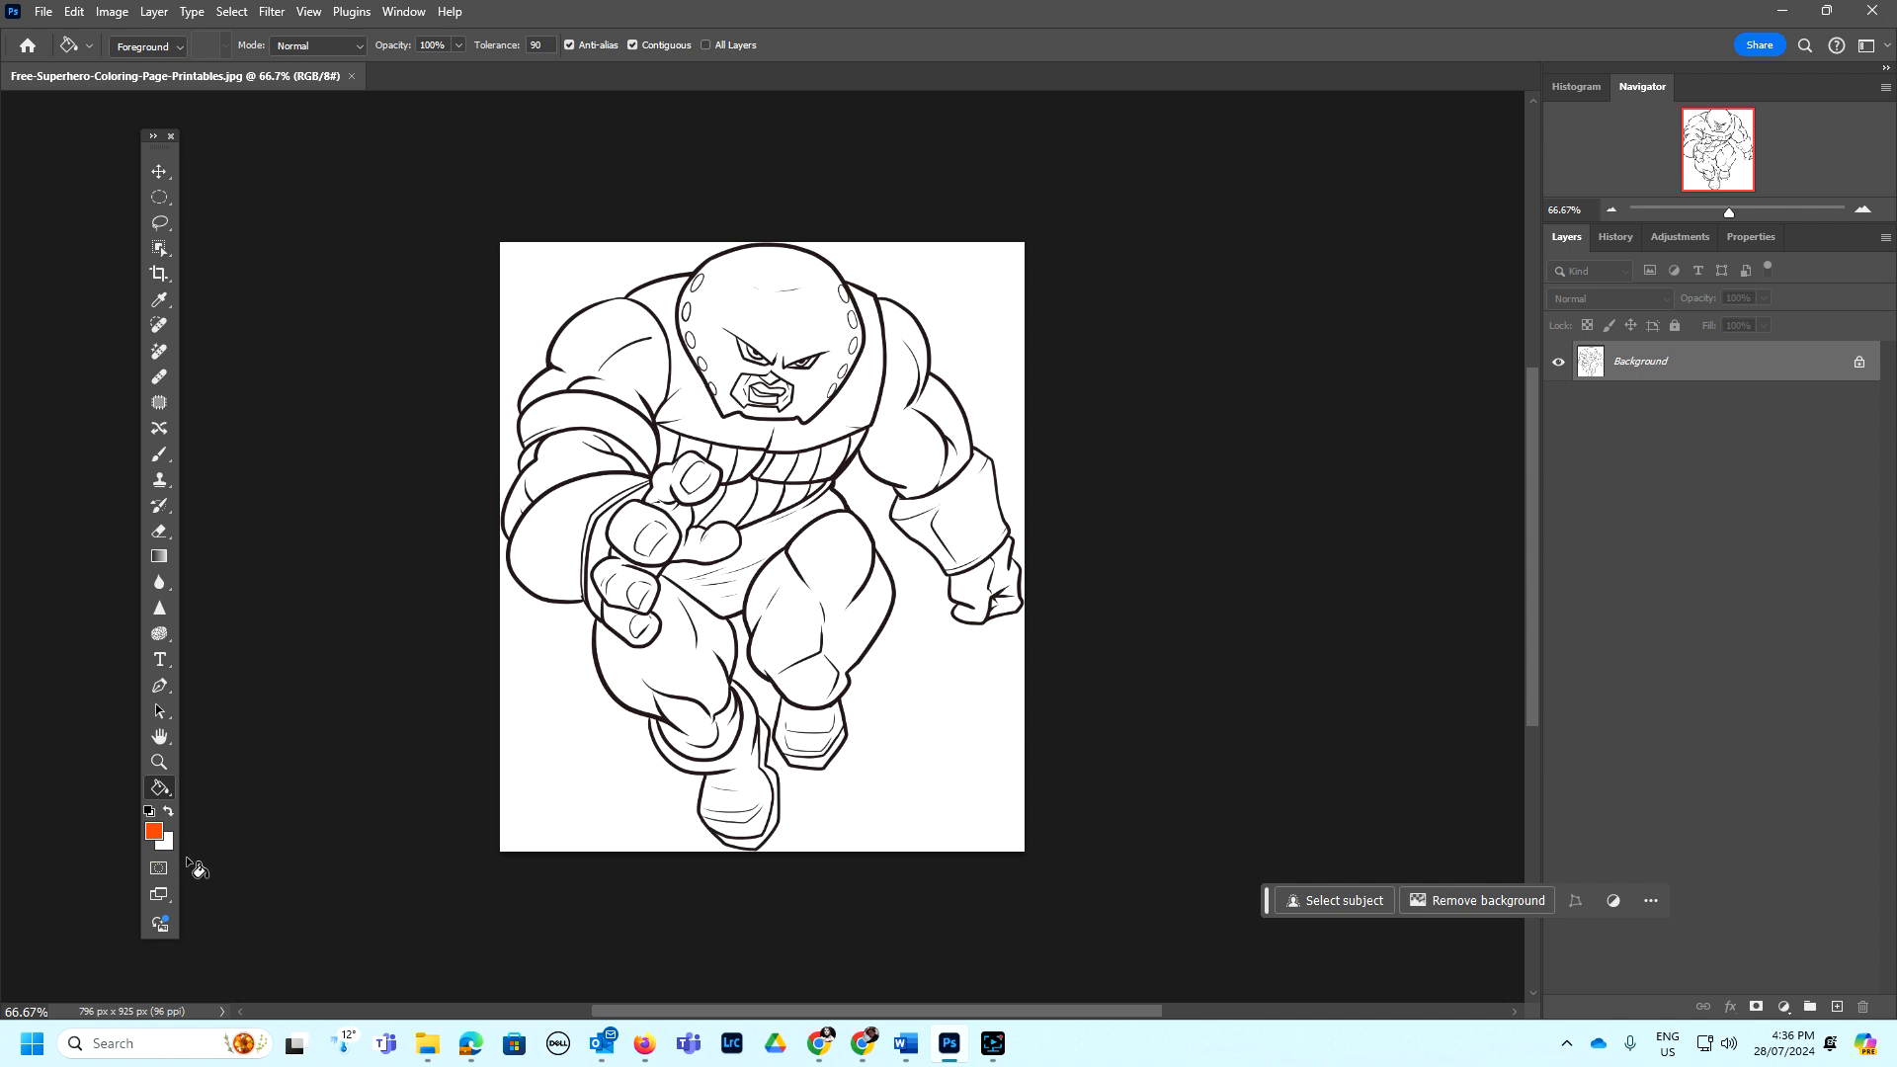
left_click(157, 838)
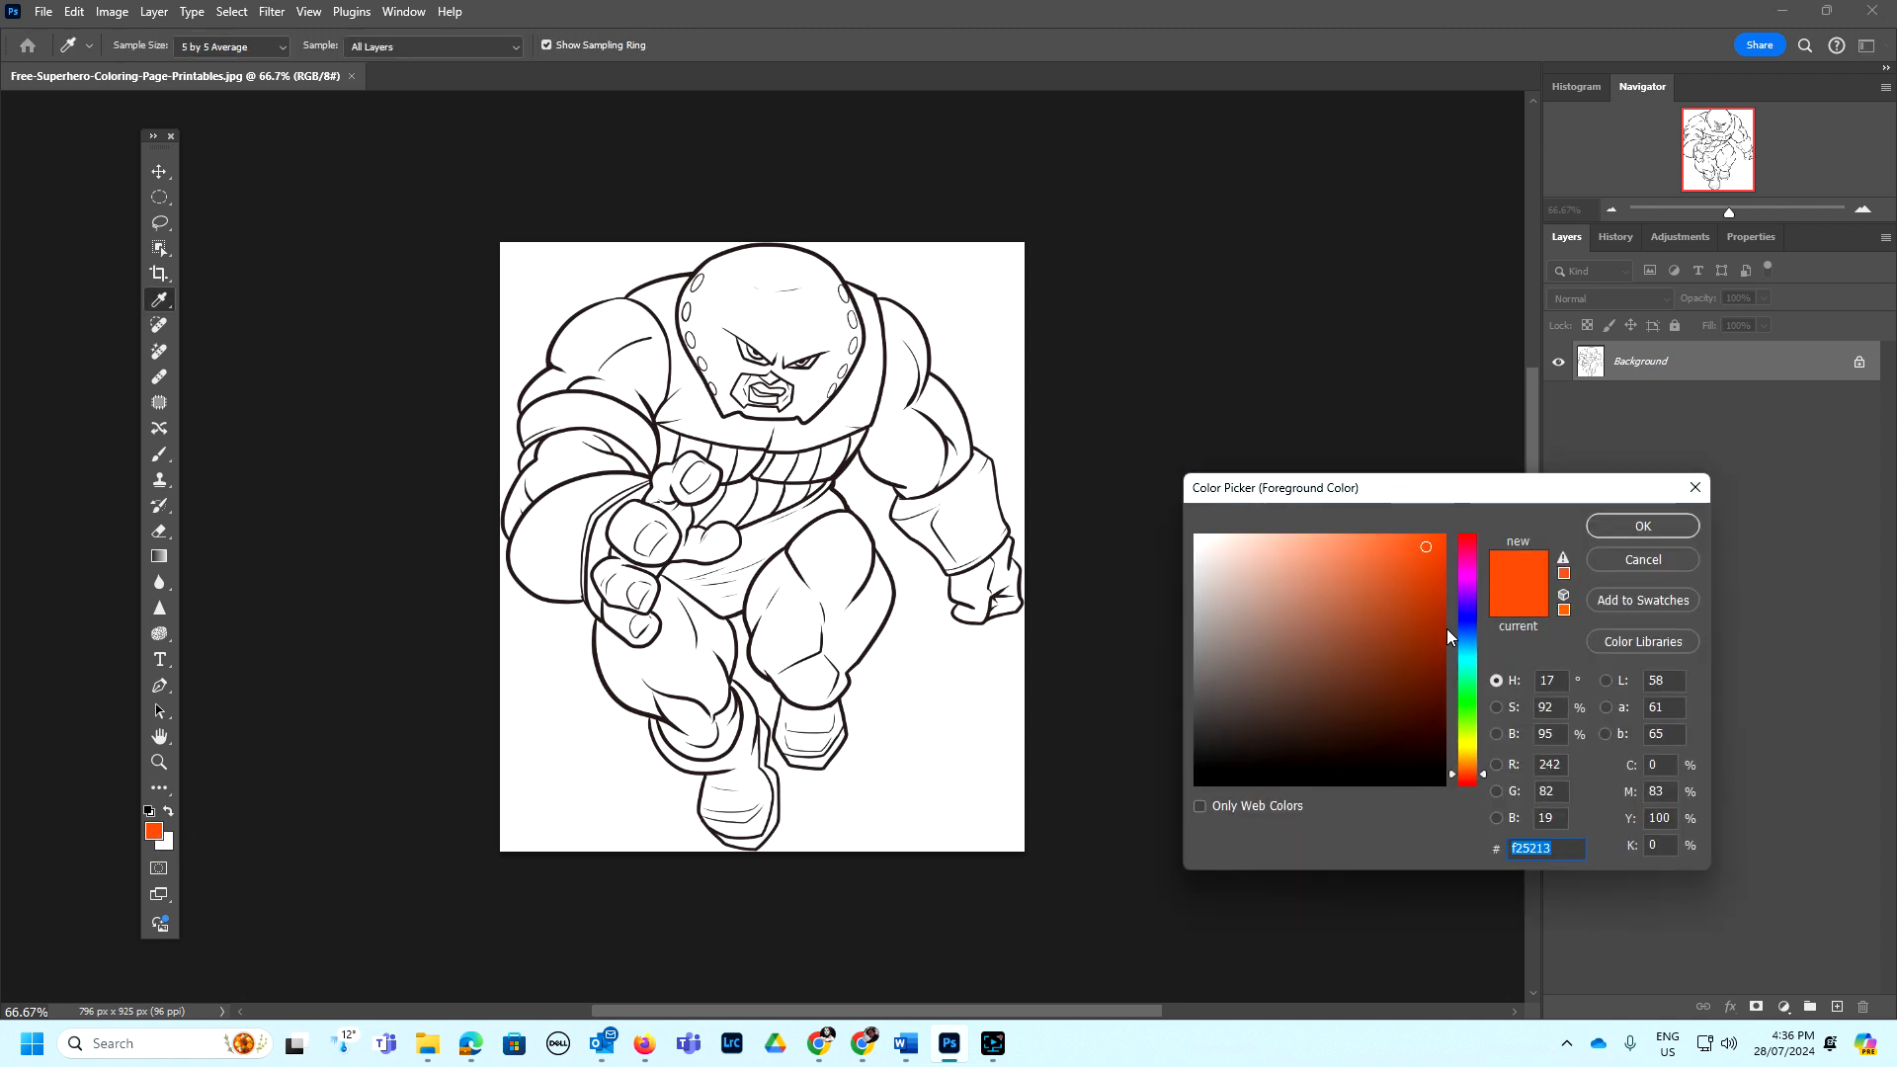
mouse_move(1475, 625)
left_mouse_down()
mouse_move(1472, 780)
mouse_move(1468, 615)
left_mouse_up()
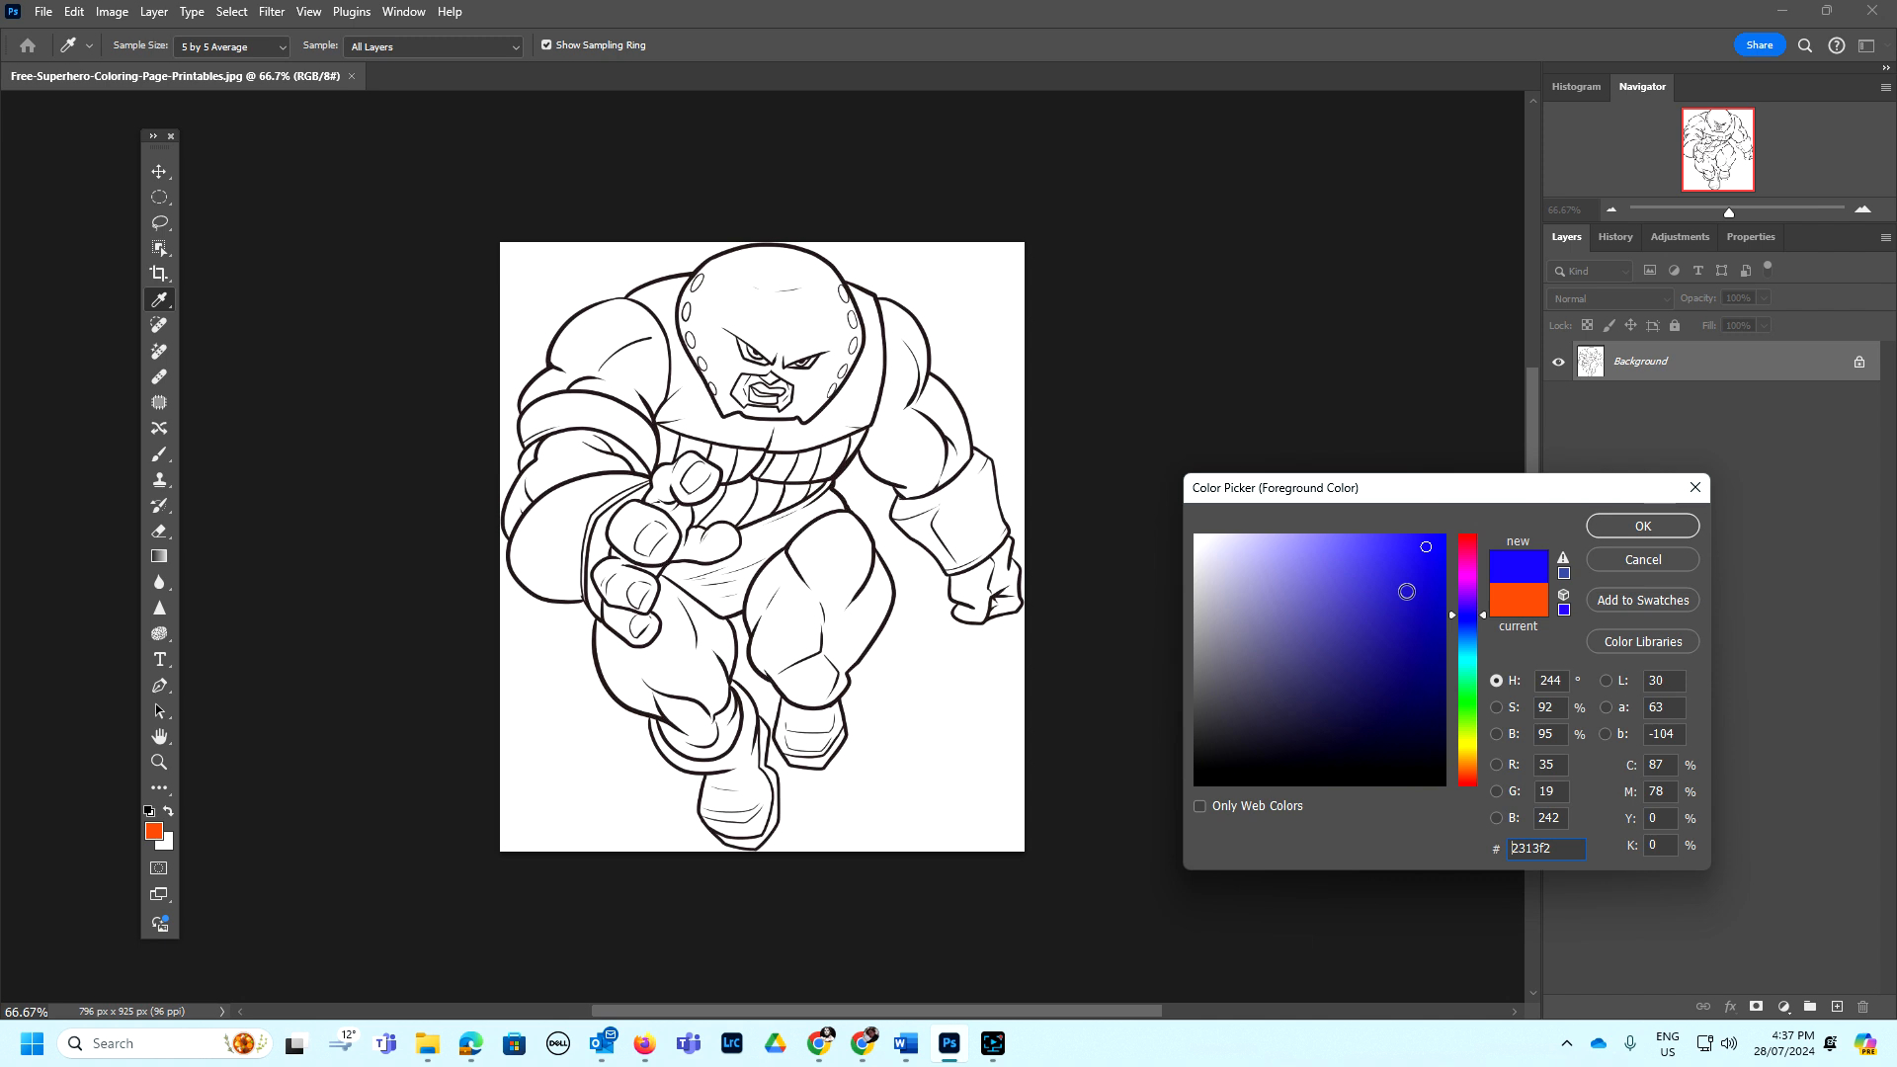
left_click(1407, 591)
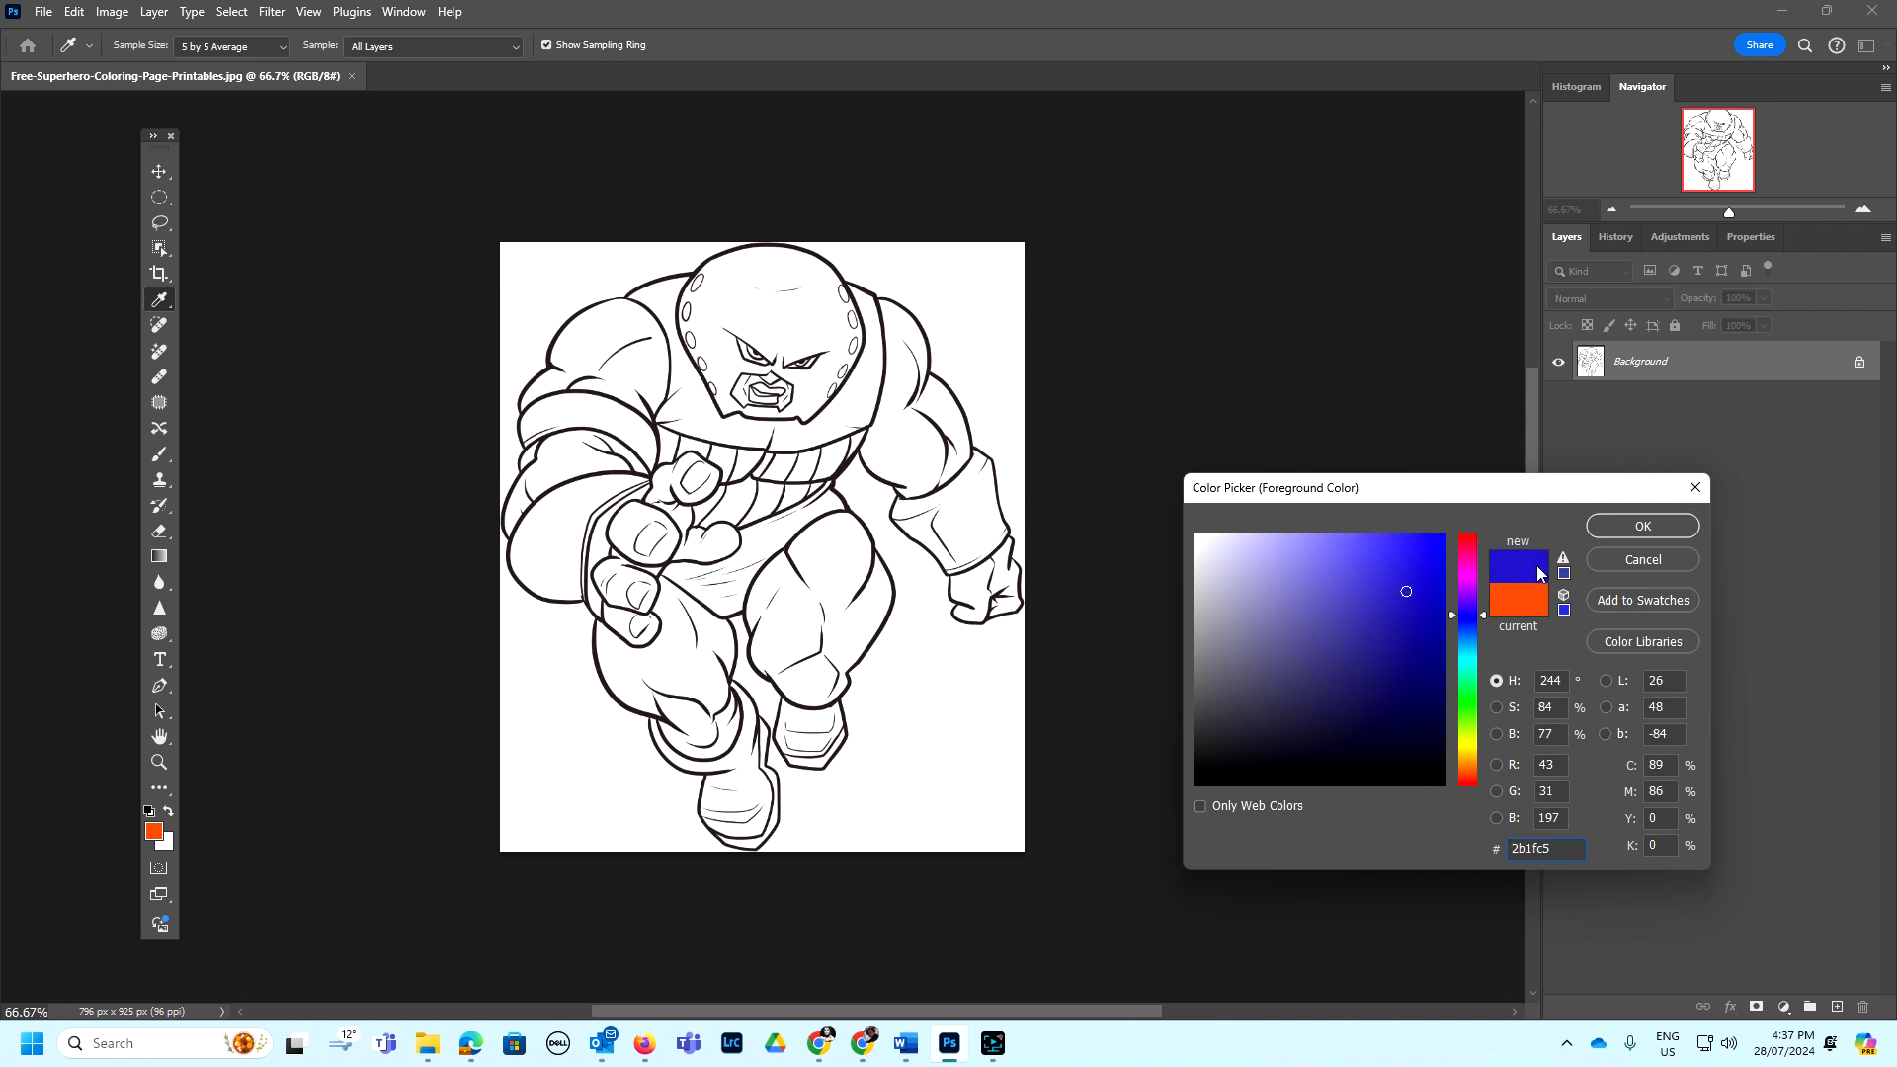
left_click(1468, 708)
left_click(1321, 572)
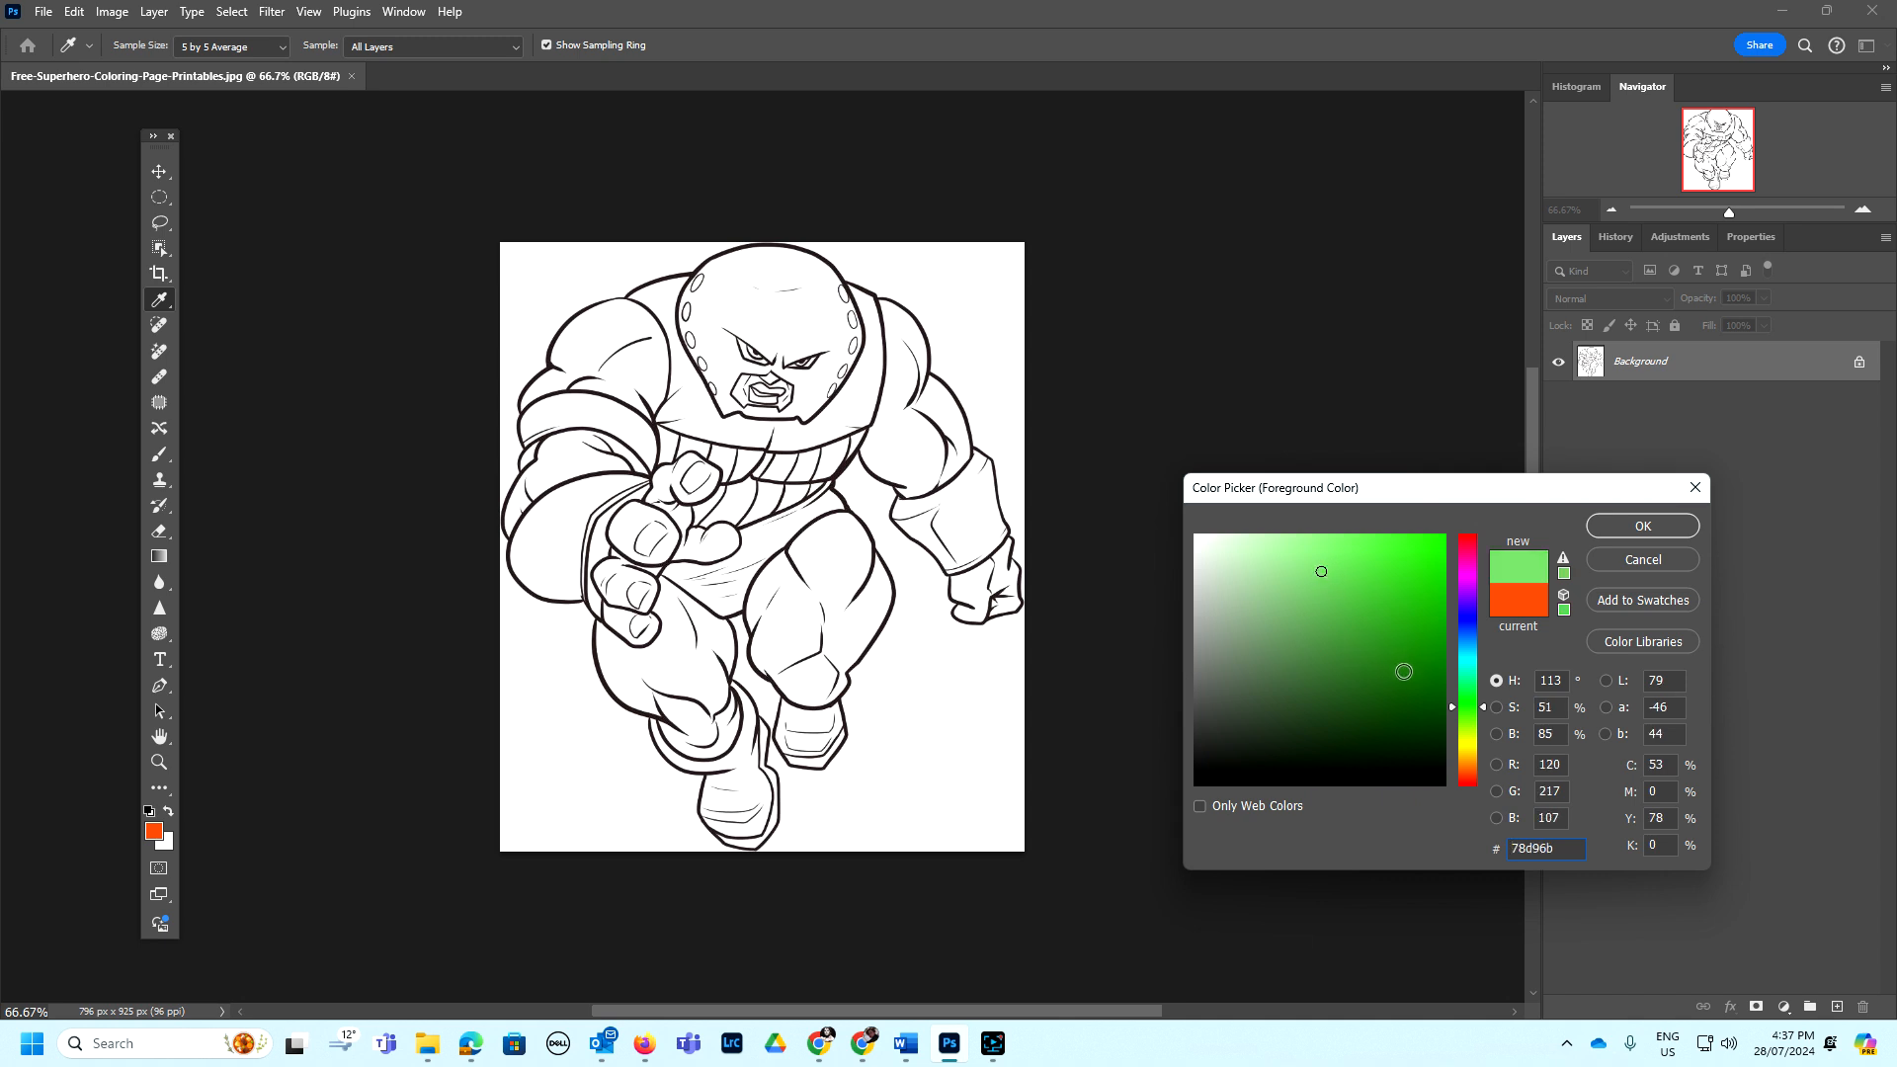
left_click(1642, 526)
key("g")
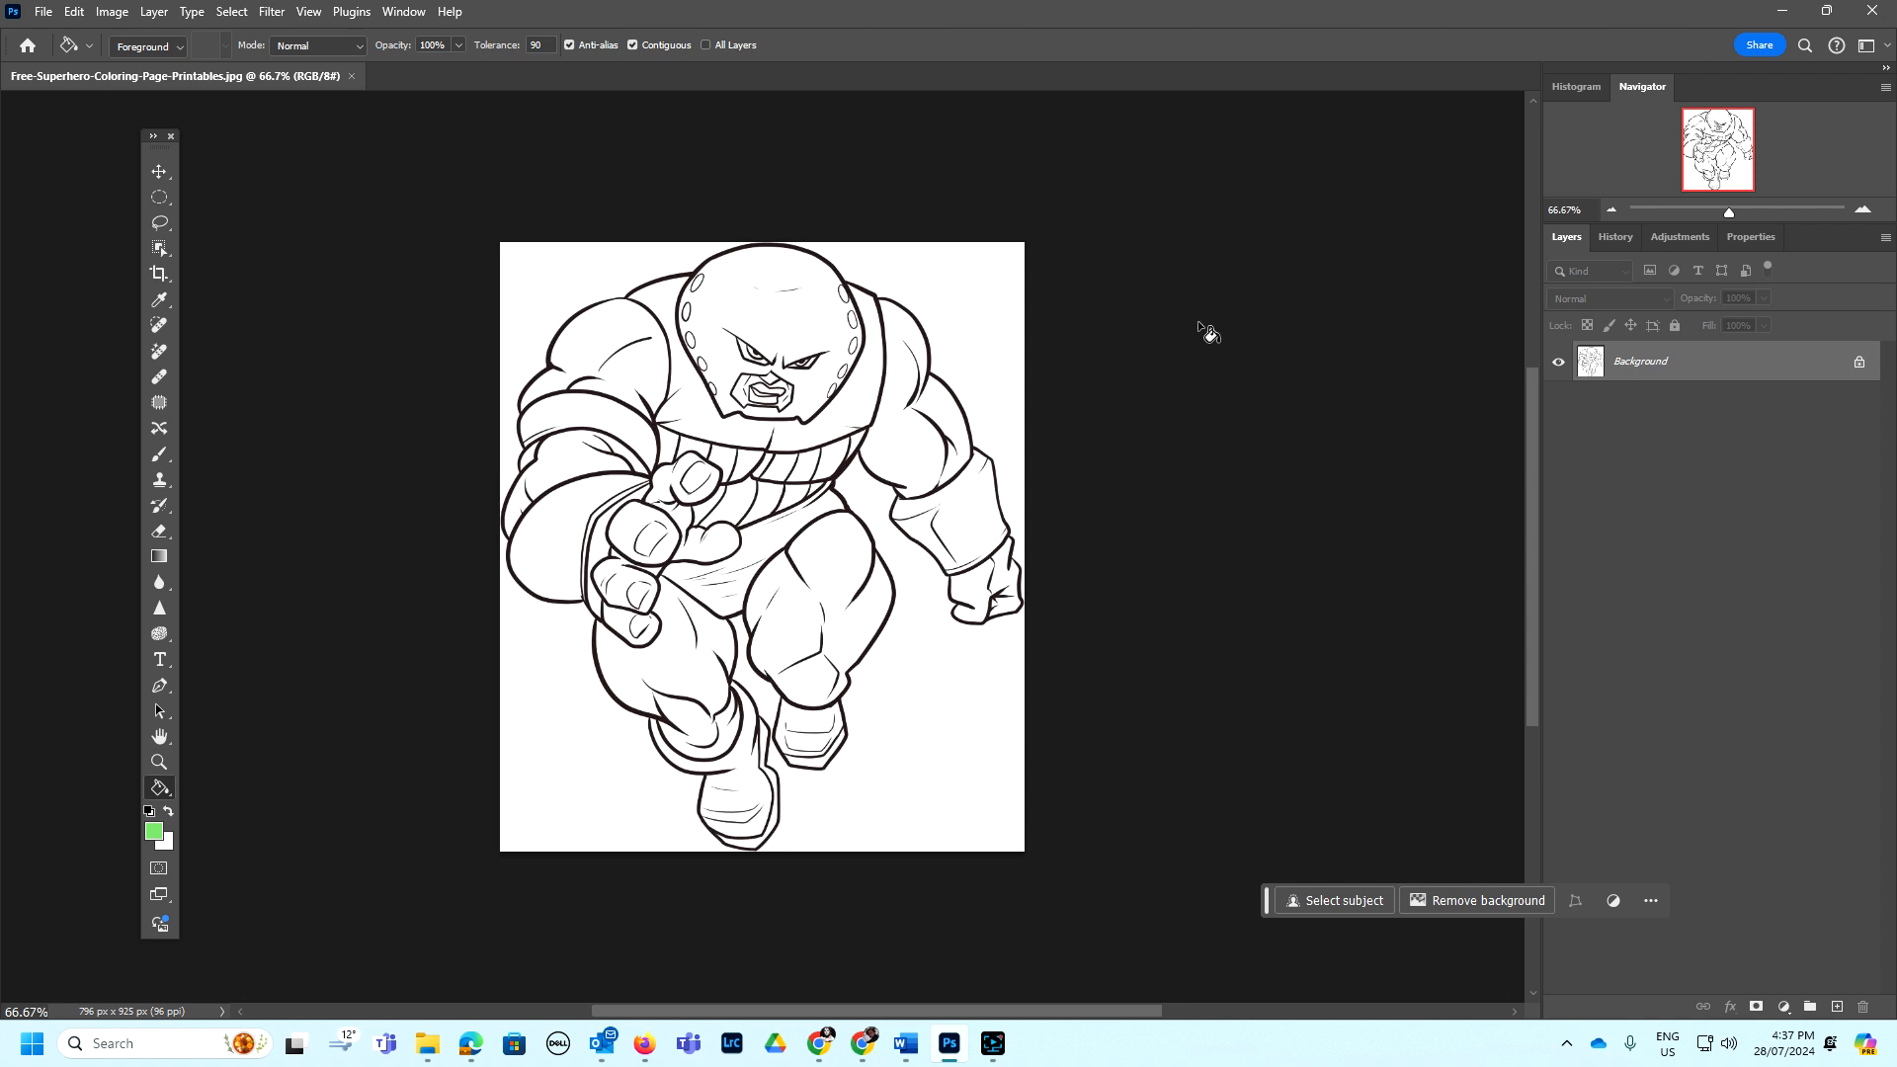
- Adjust the drawing's Levels to input values of 46, 0.49 and 209 to strengthen the line art
left_click(110, 13)
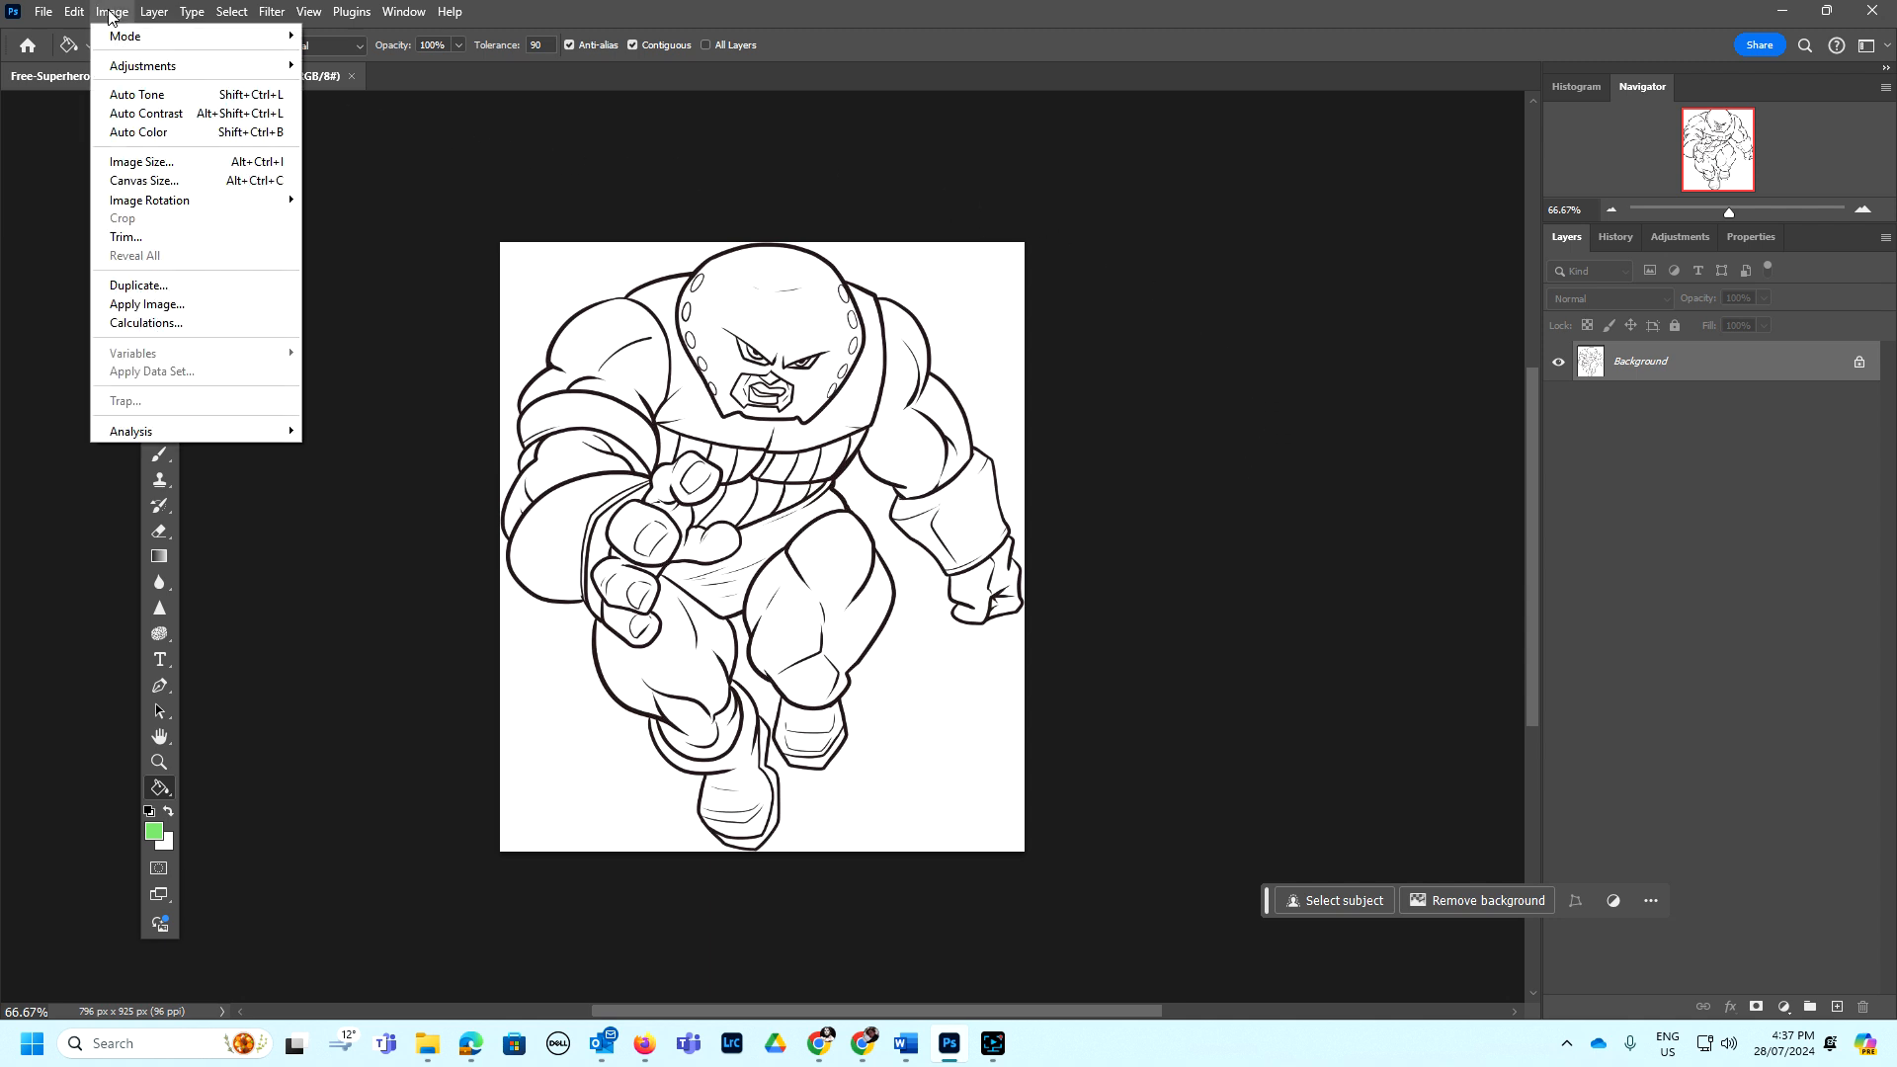
mouse_move(126, 68)
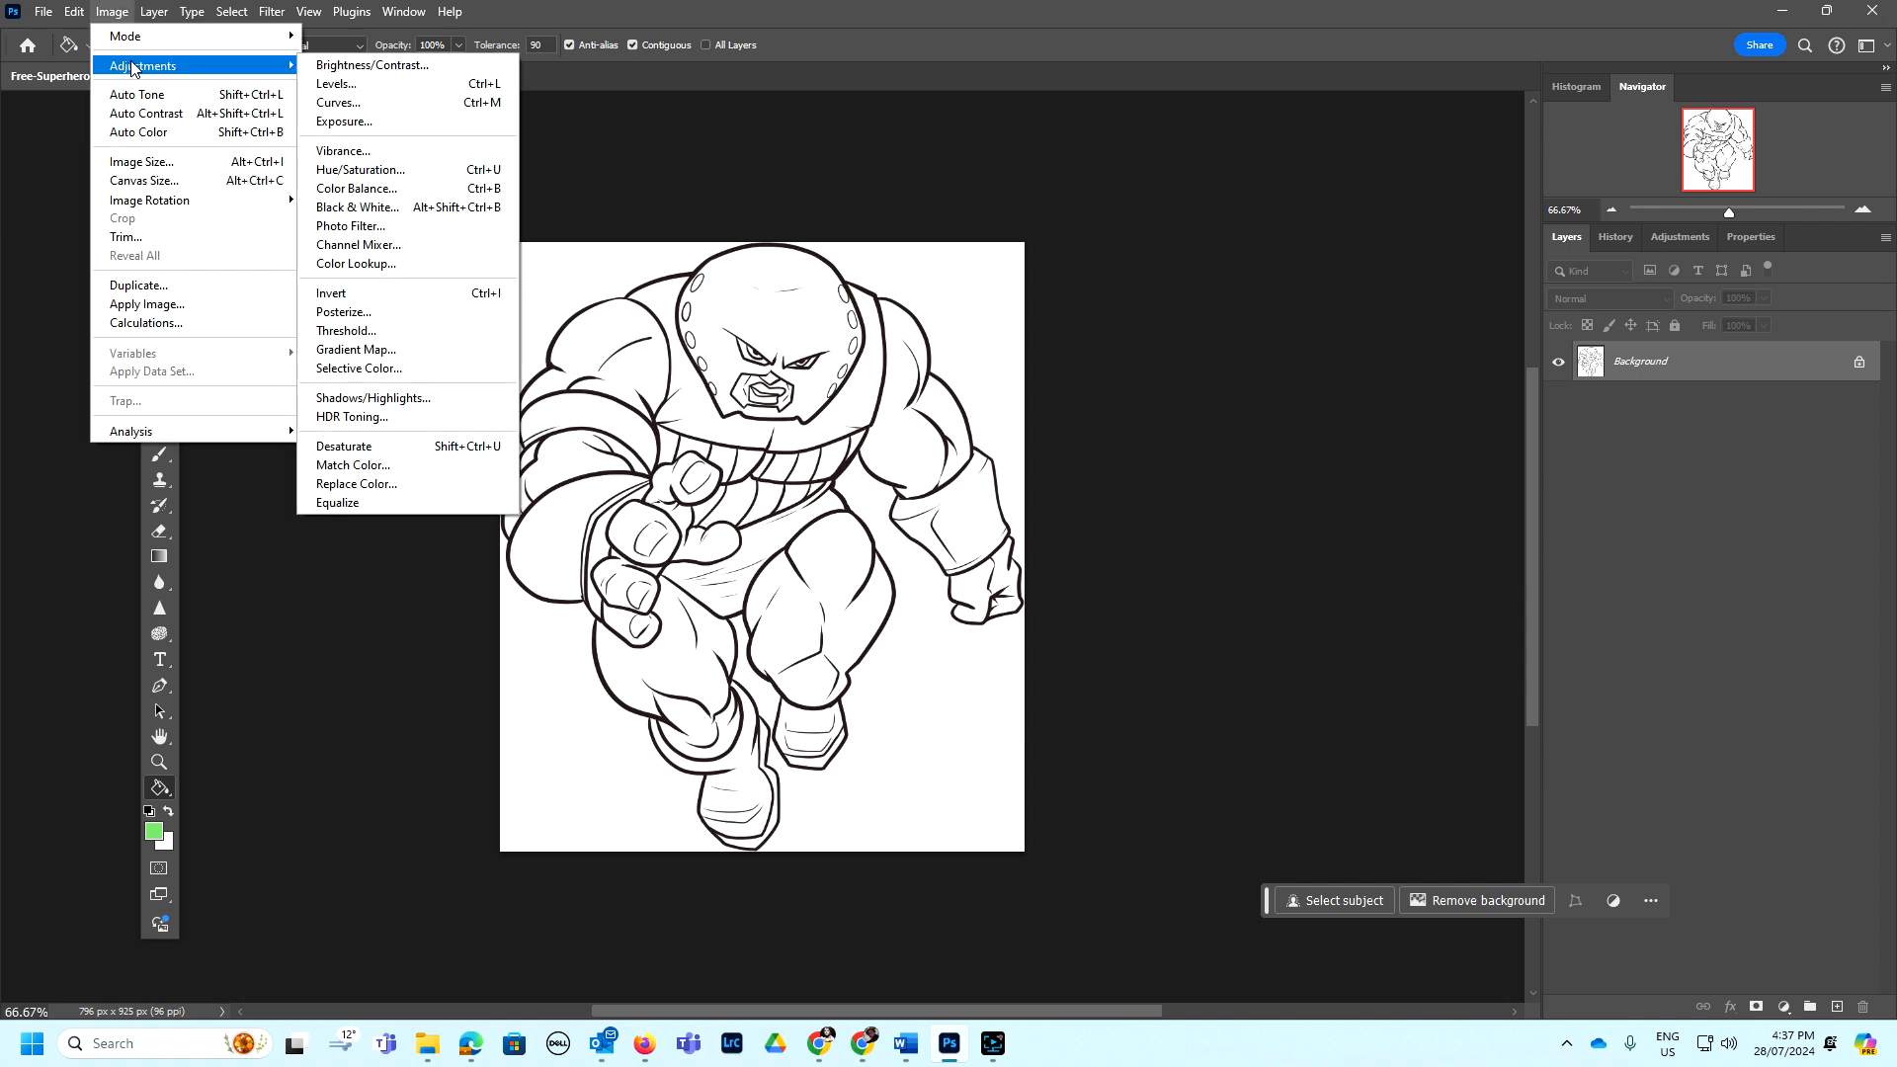
left_click(331, 84)
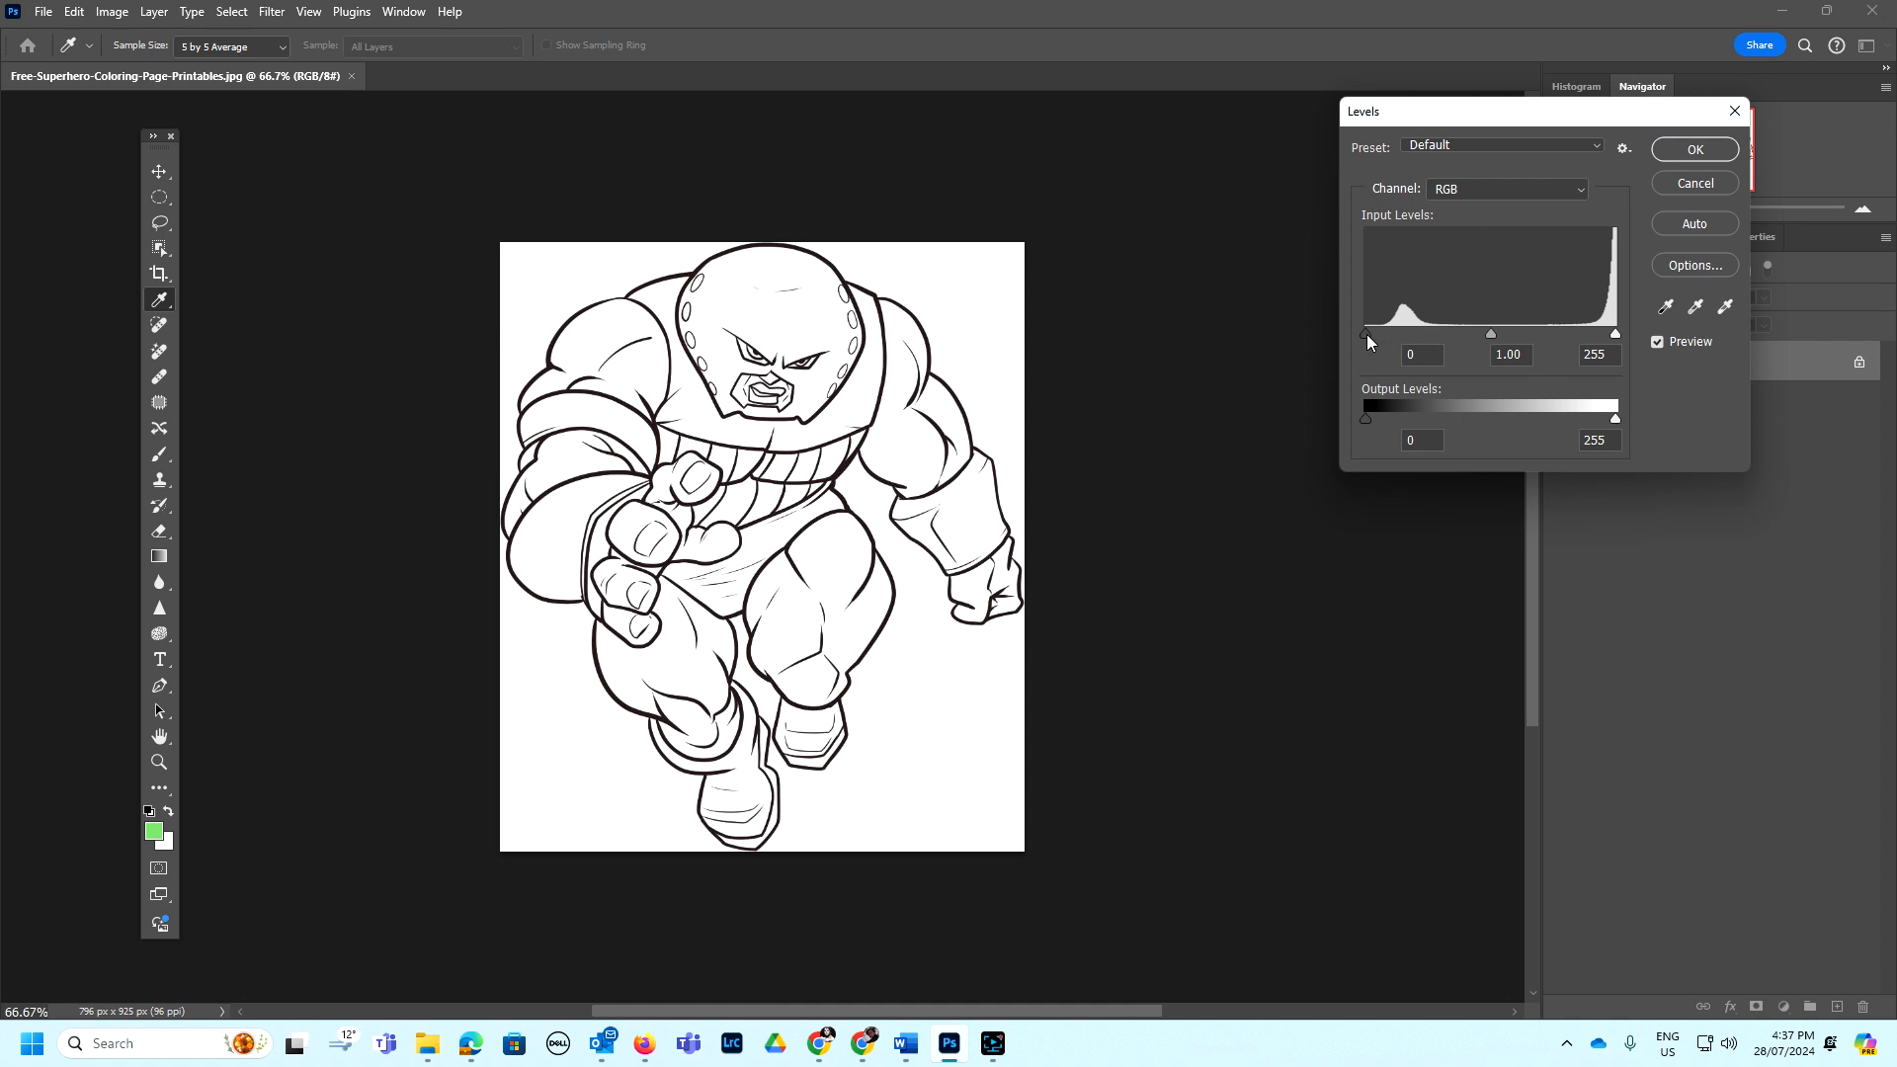
mouse_move(1367, 334)
left_mouse_down()
mouse_move(1454, 334)
mouse_move(1361, 332)
left_mouse_up()
mouse_move(1493, 333)
left_mouse_down()
mouse_move(1439, 337)
mouse_move(1590, 335)
left_mouse_up()
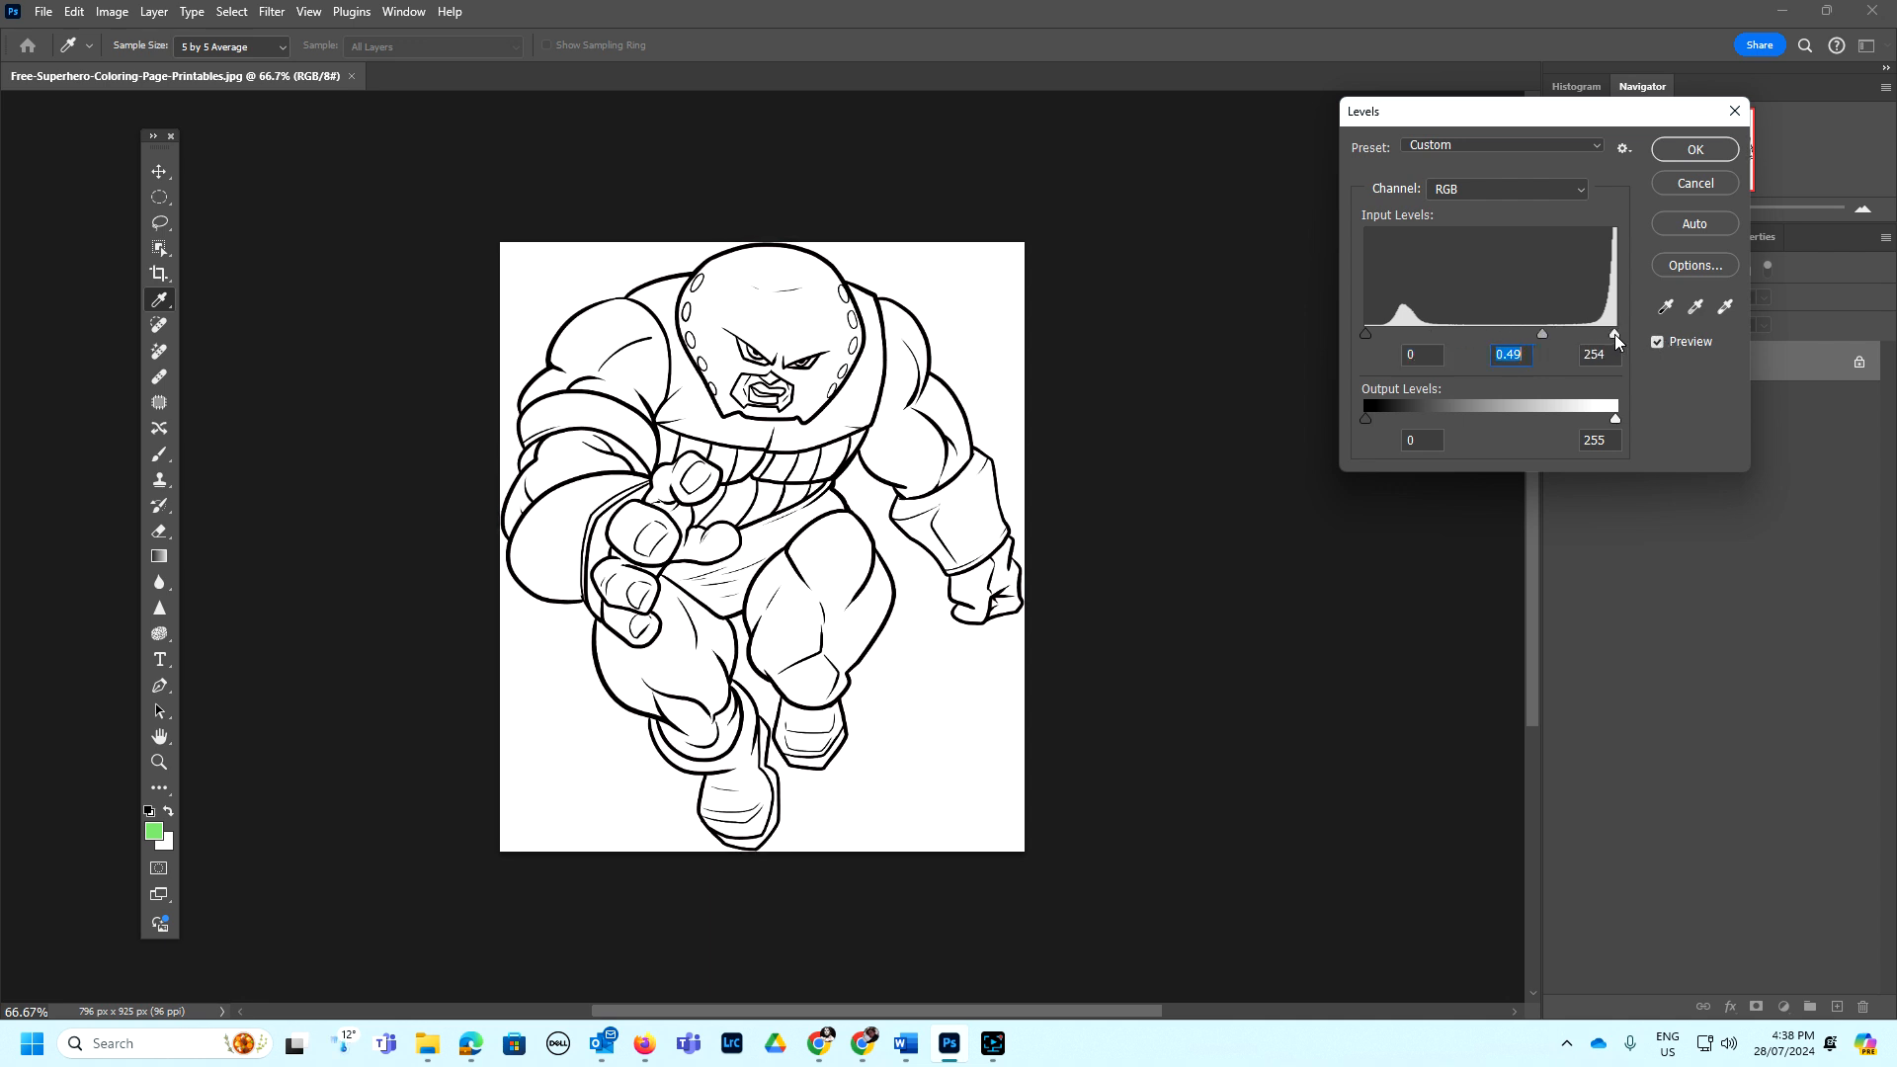
left_click(1616, 334)
mouse_move(1364, 333)
left_mouse_down()
mouse_move(1485, 349)
mouse_move(1411, 349)
left_mouse_up()
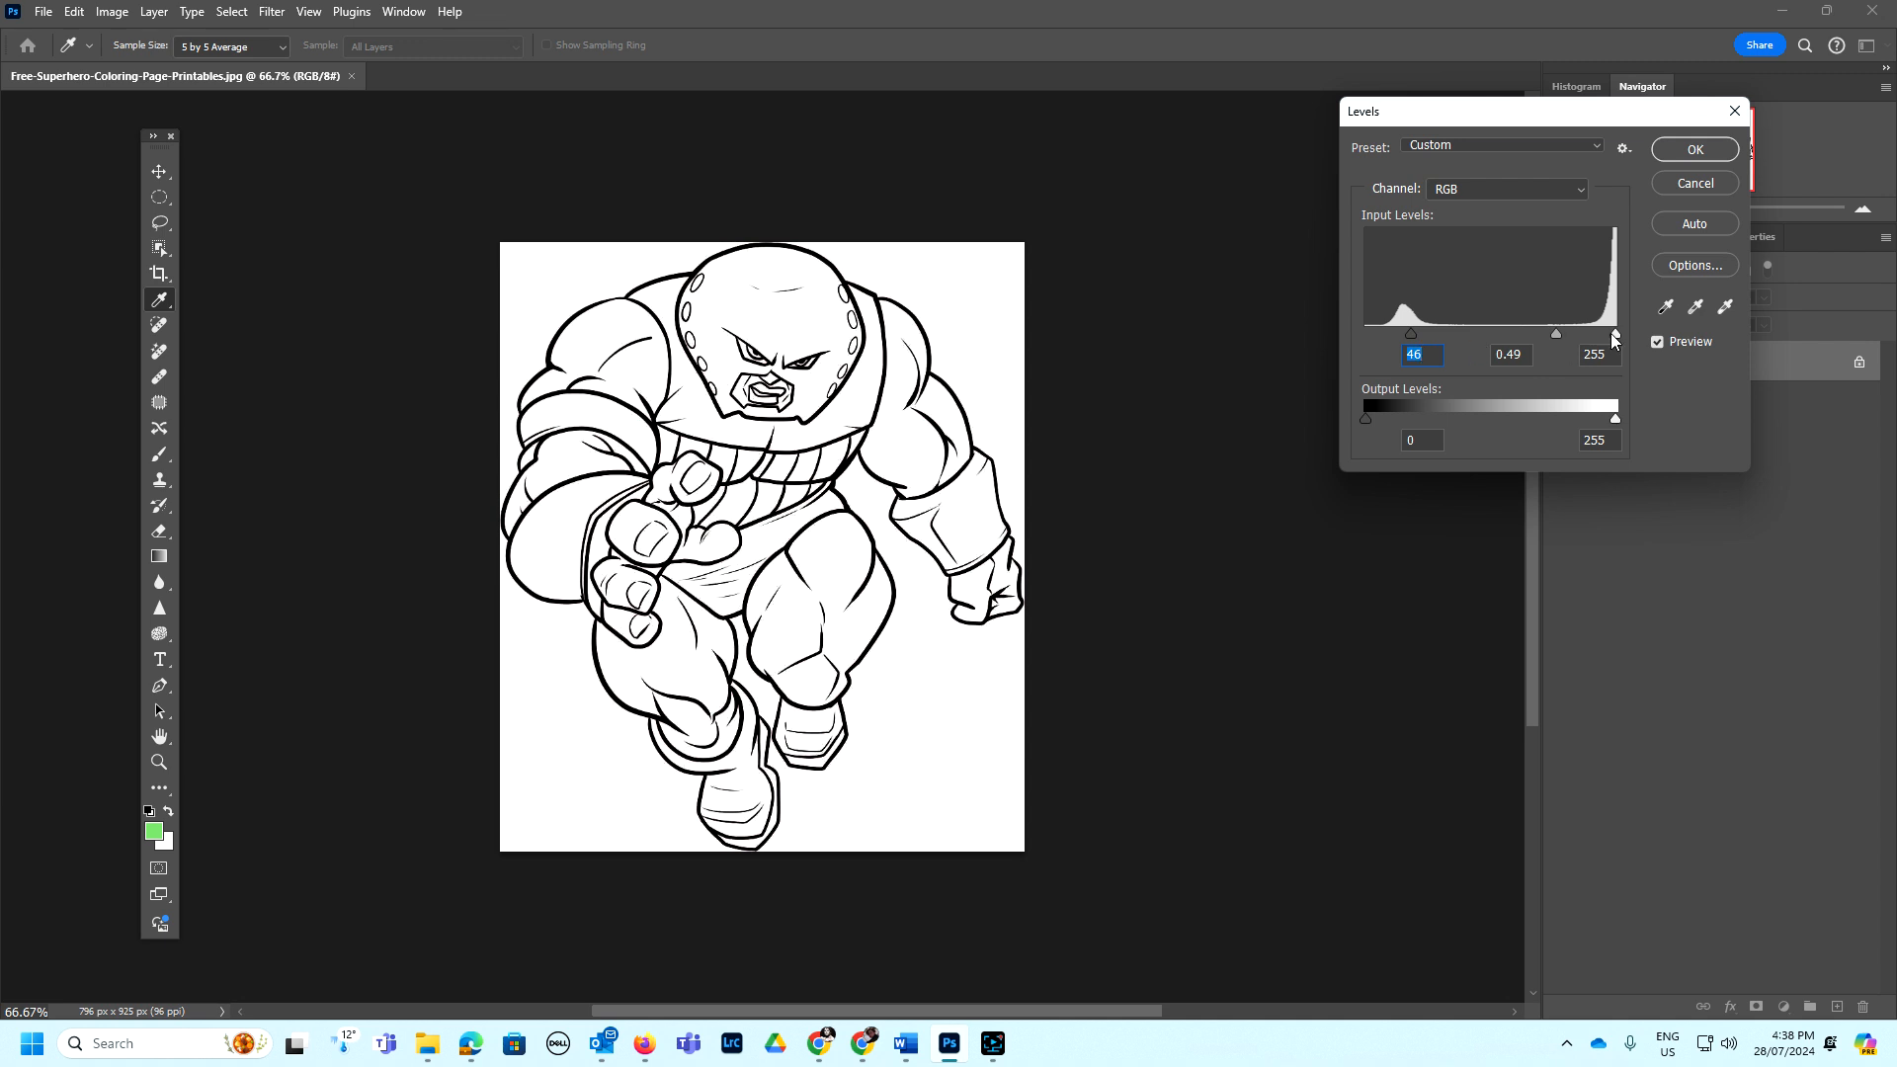
left_click_drag(1616, 336, 1569, 335)
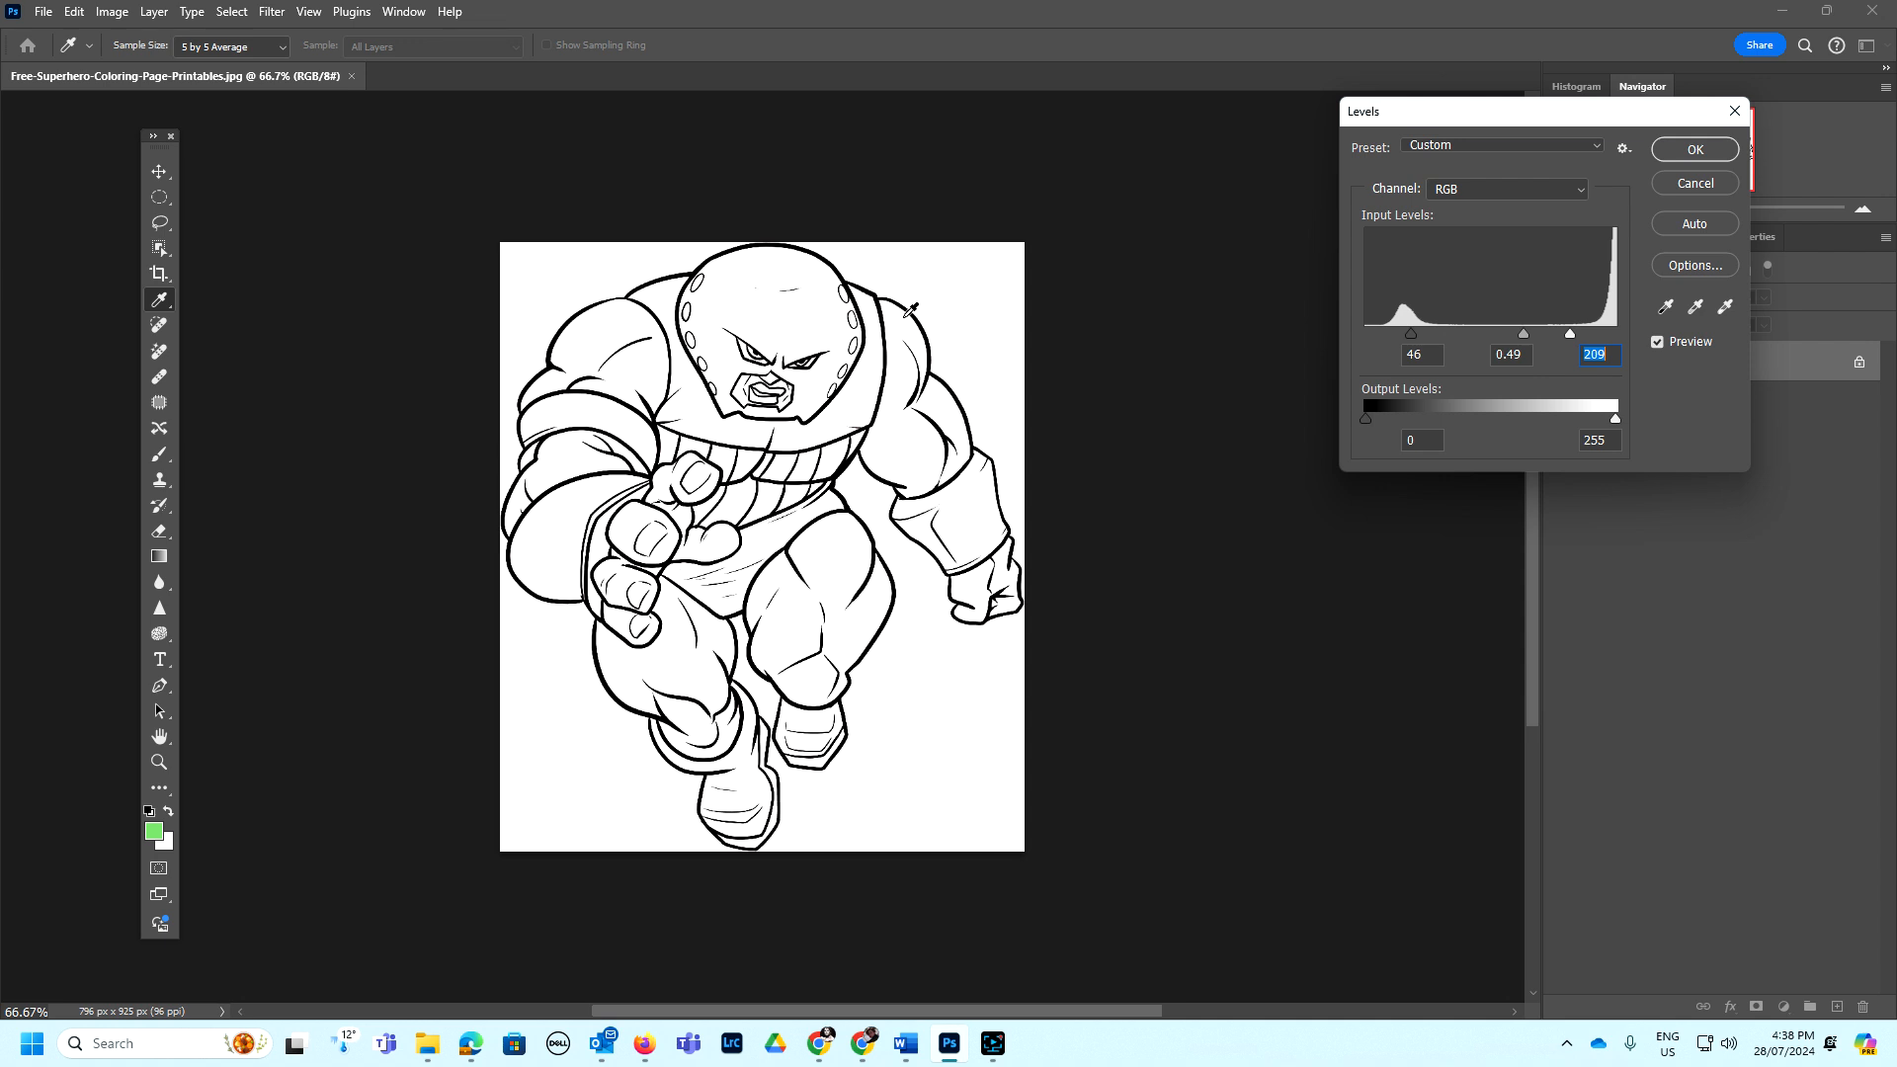
left_click(1695, 149)
- Fill the main areas of both boots with light green using the Paint Bucket tool
key("g")
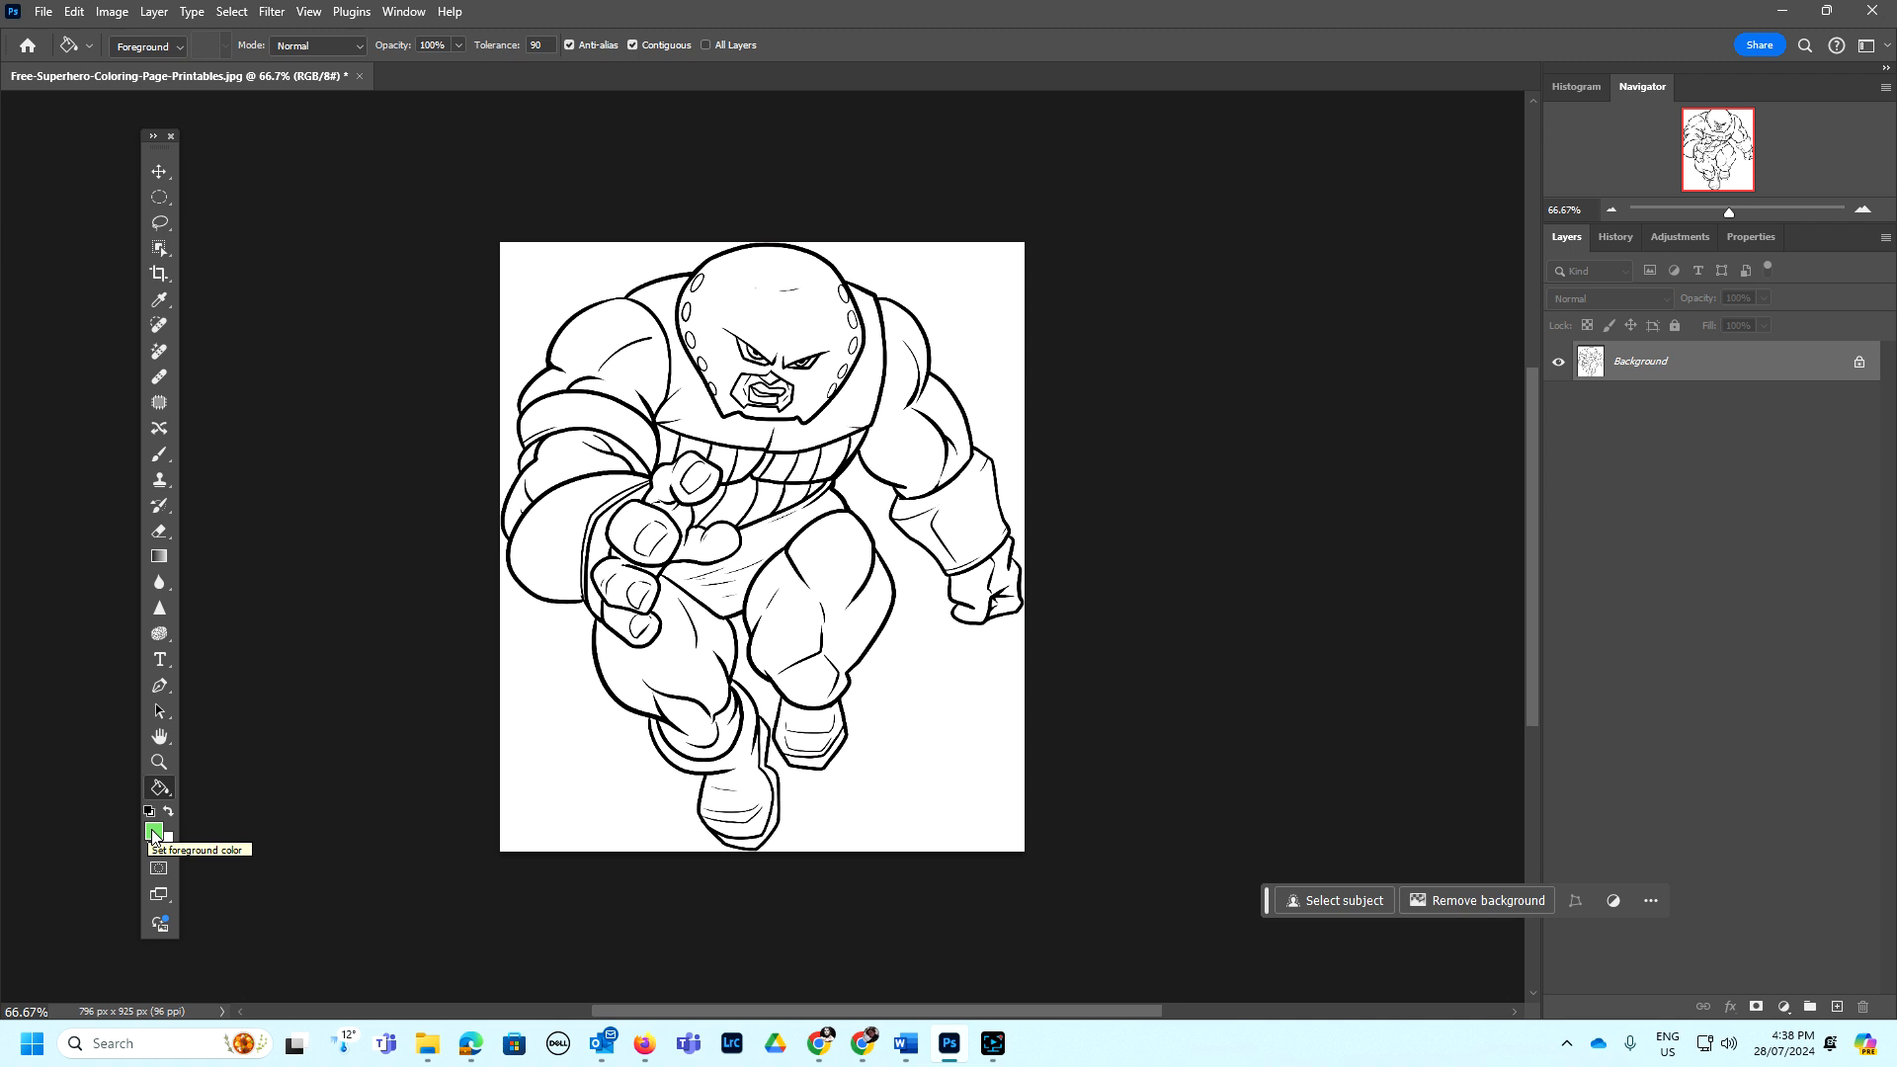
left_click(813, 729)
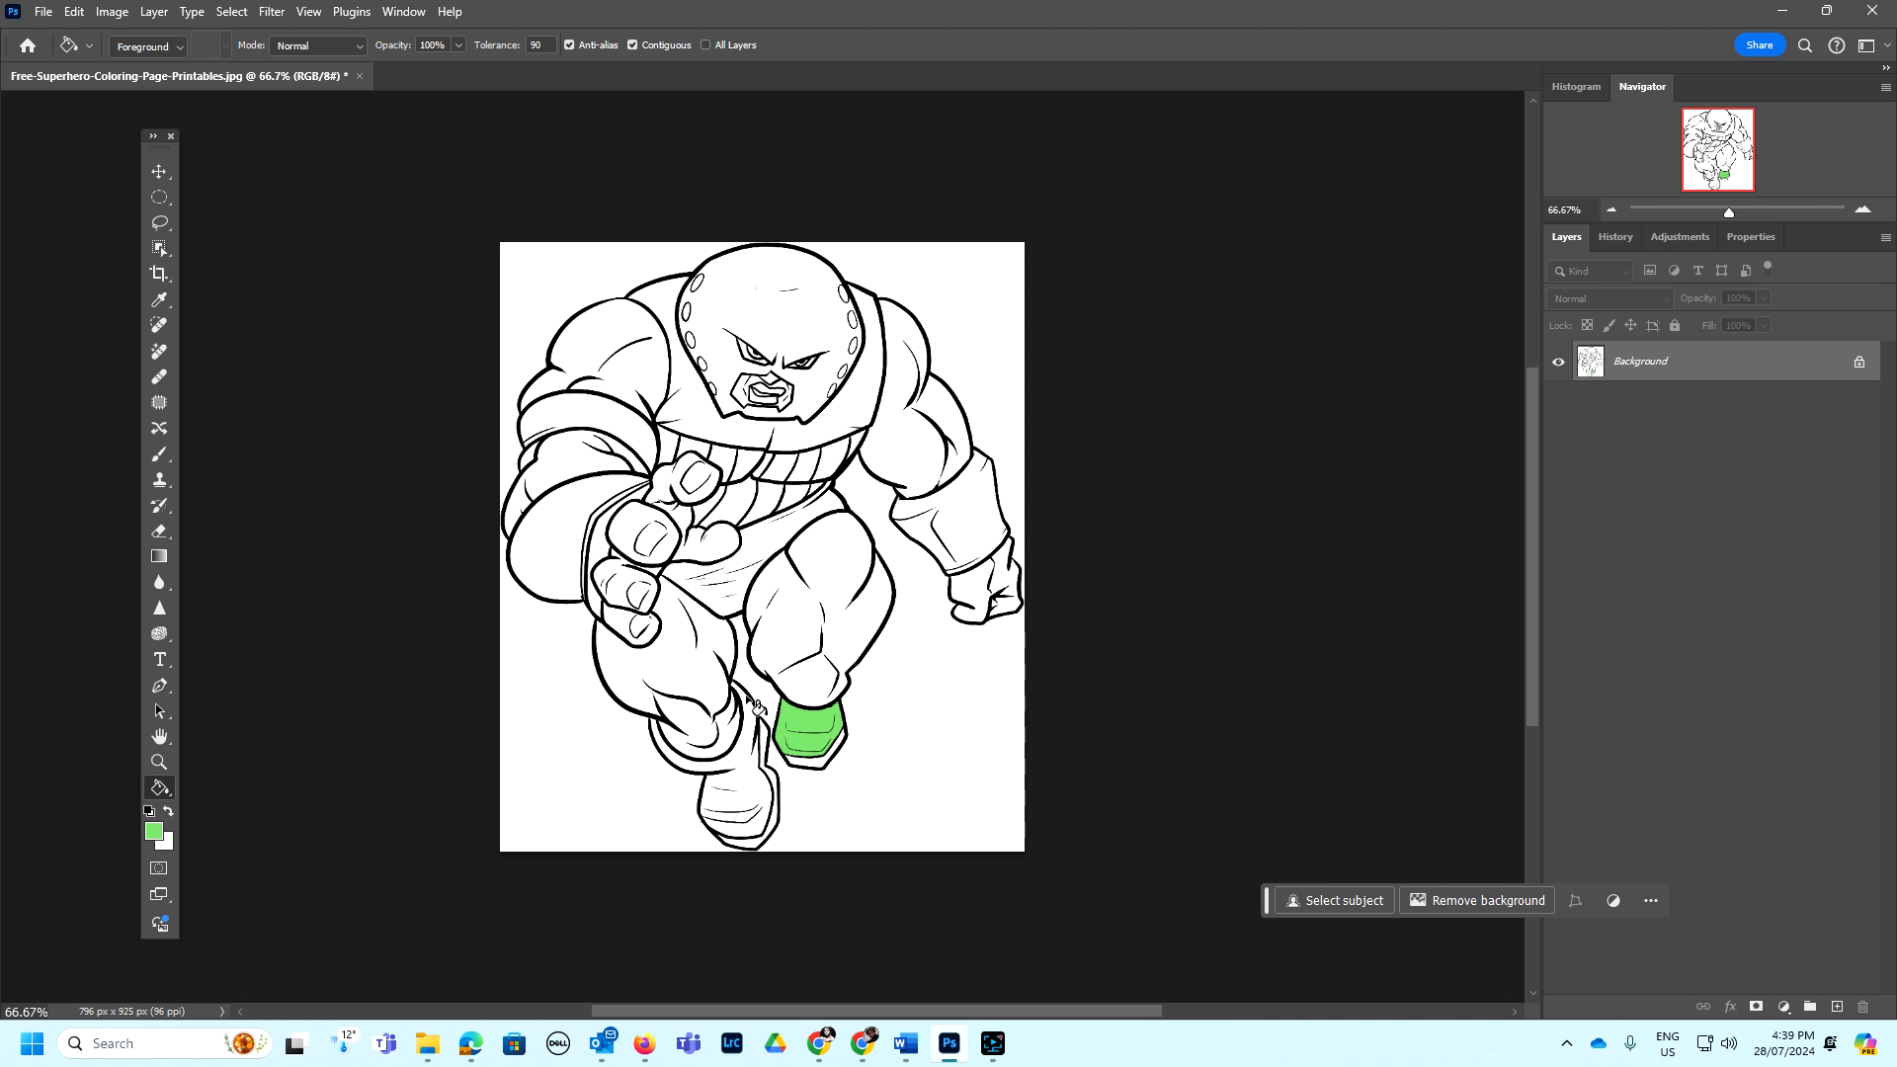
left_click(743, 779)
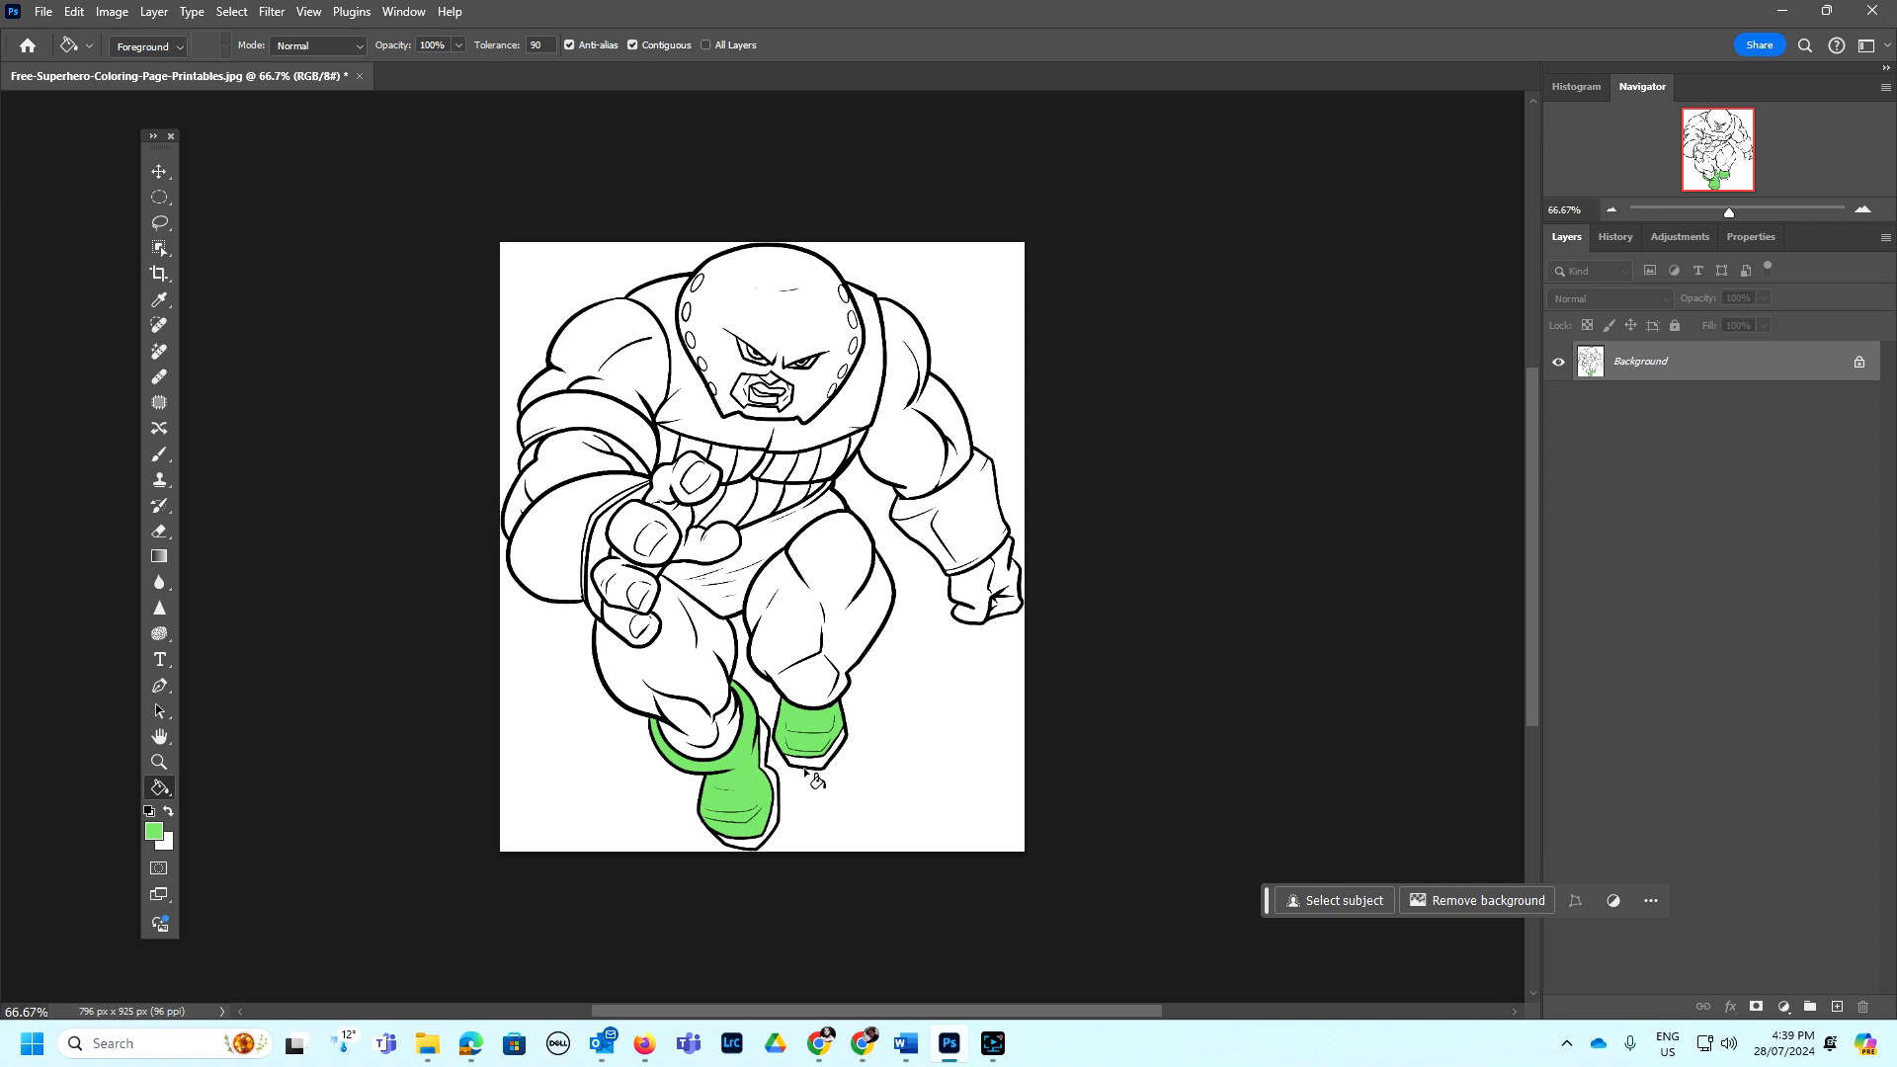
- Set the foreground color to orange-red (f6450e) and fill the soles of both boots with it
left_click(153, 831)
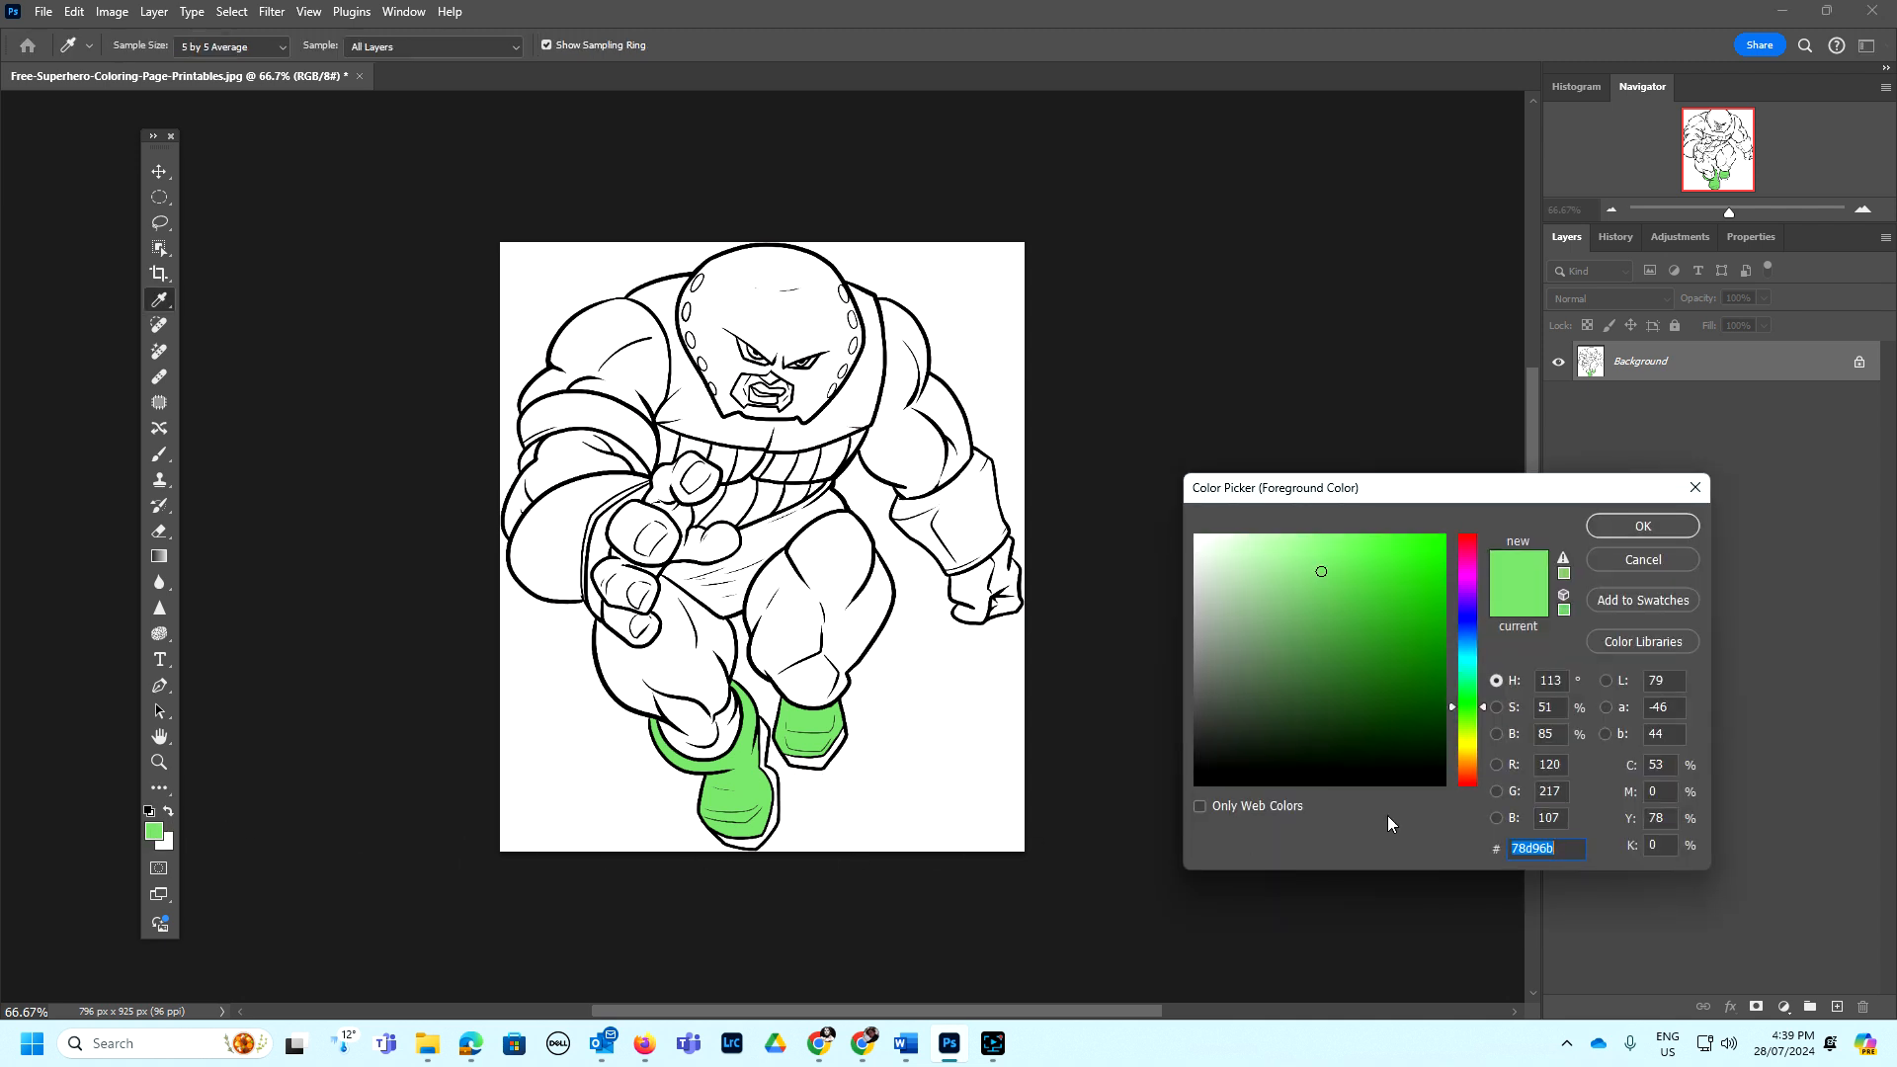
left_click(1468, 775)
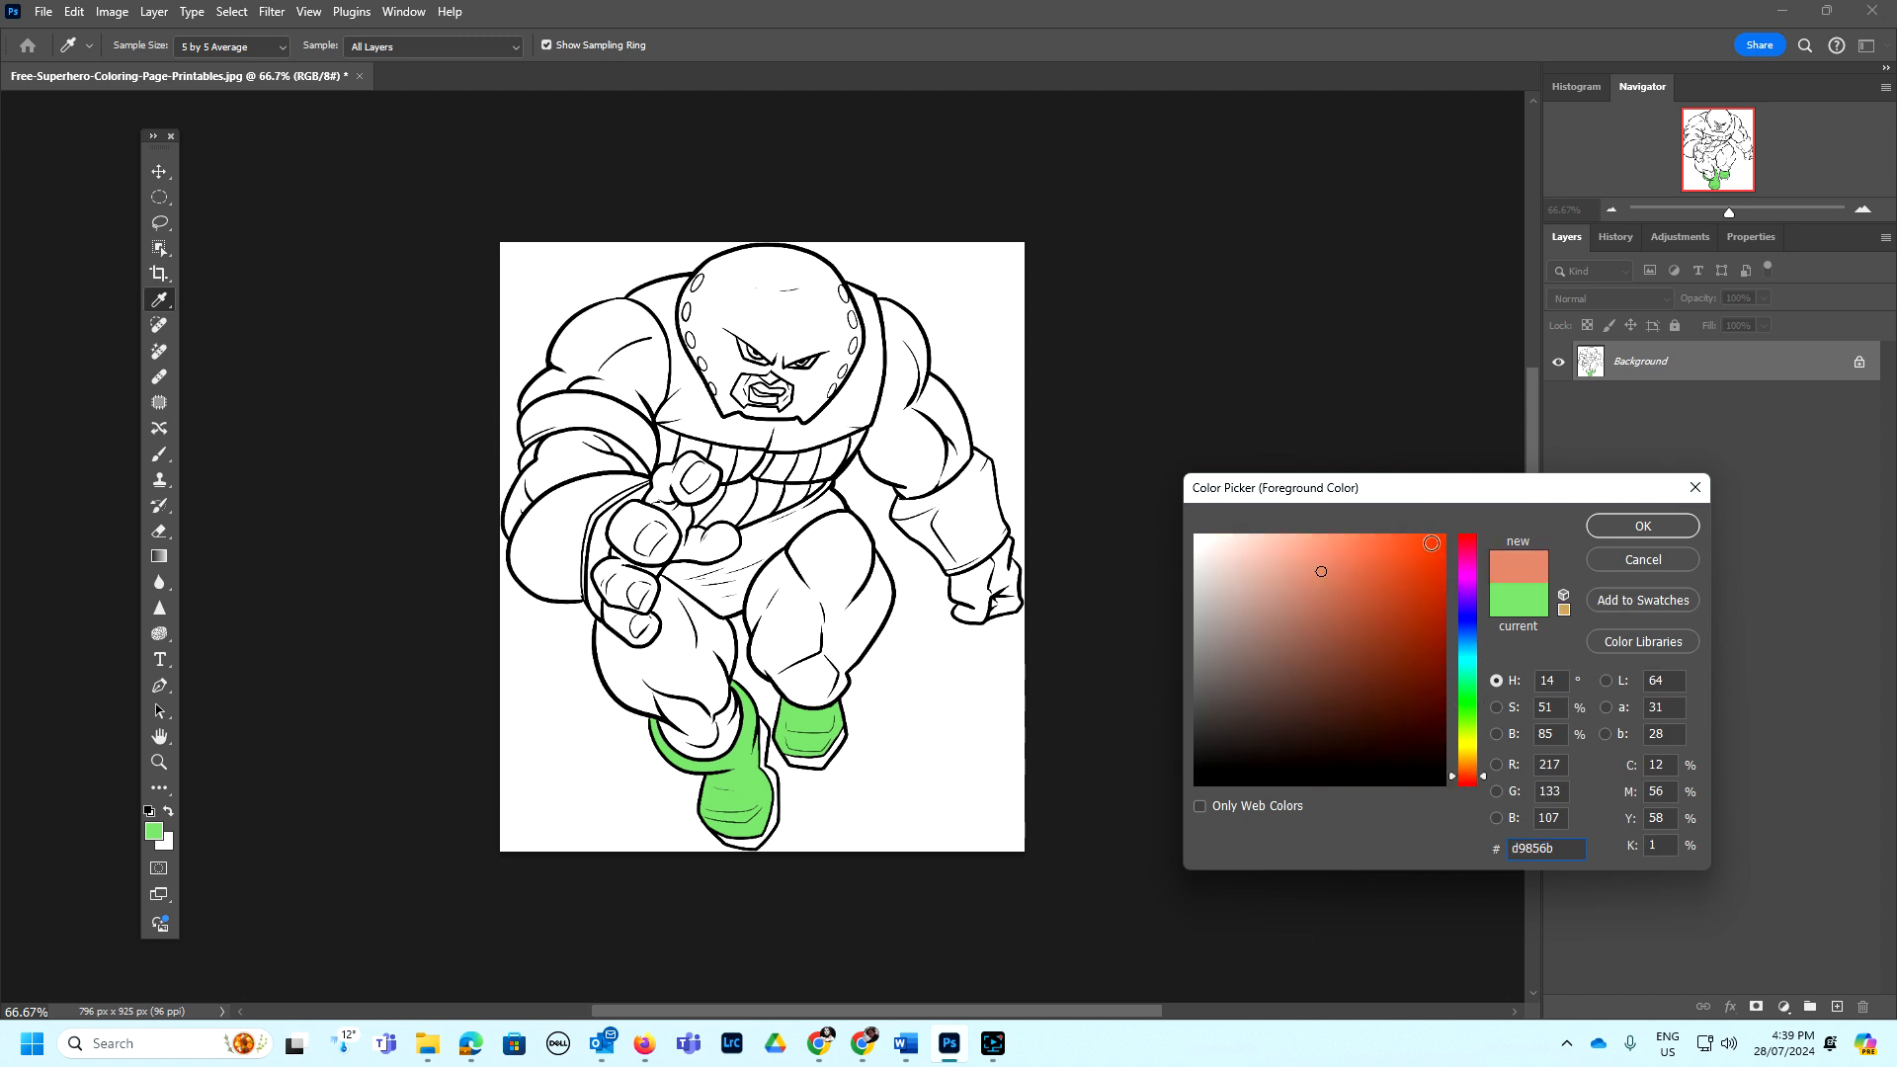
left_click(1431, 543)
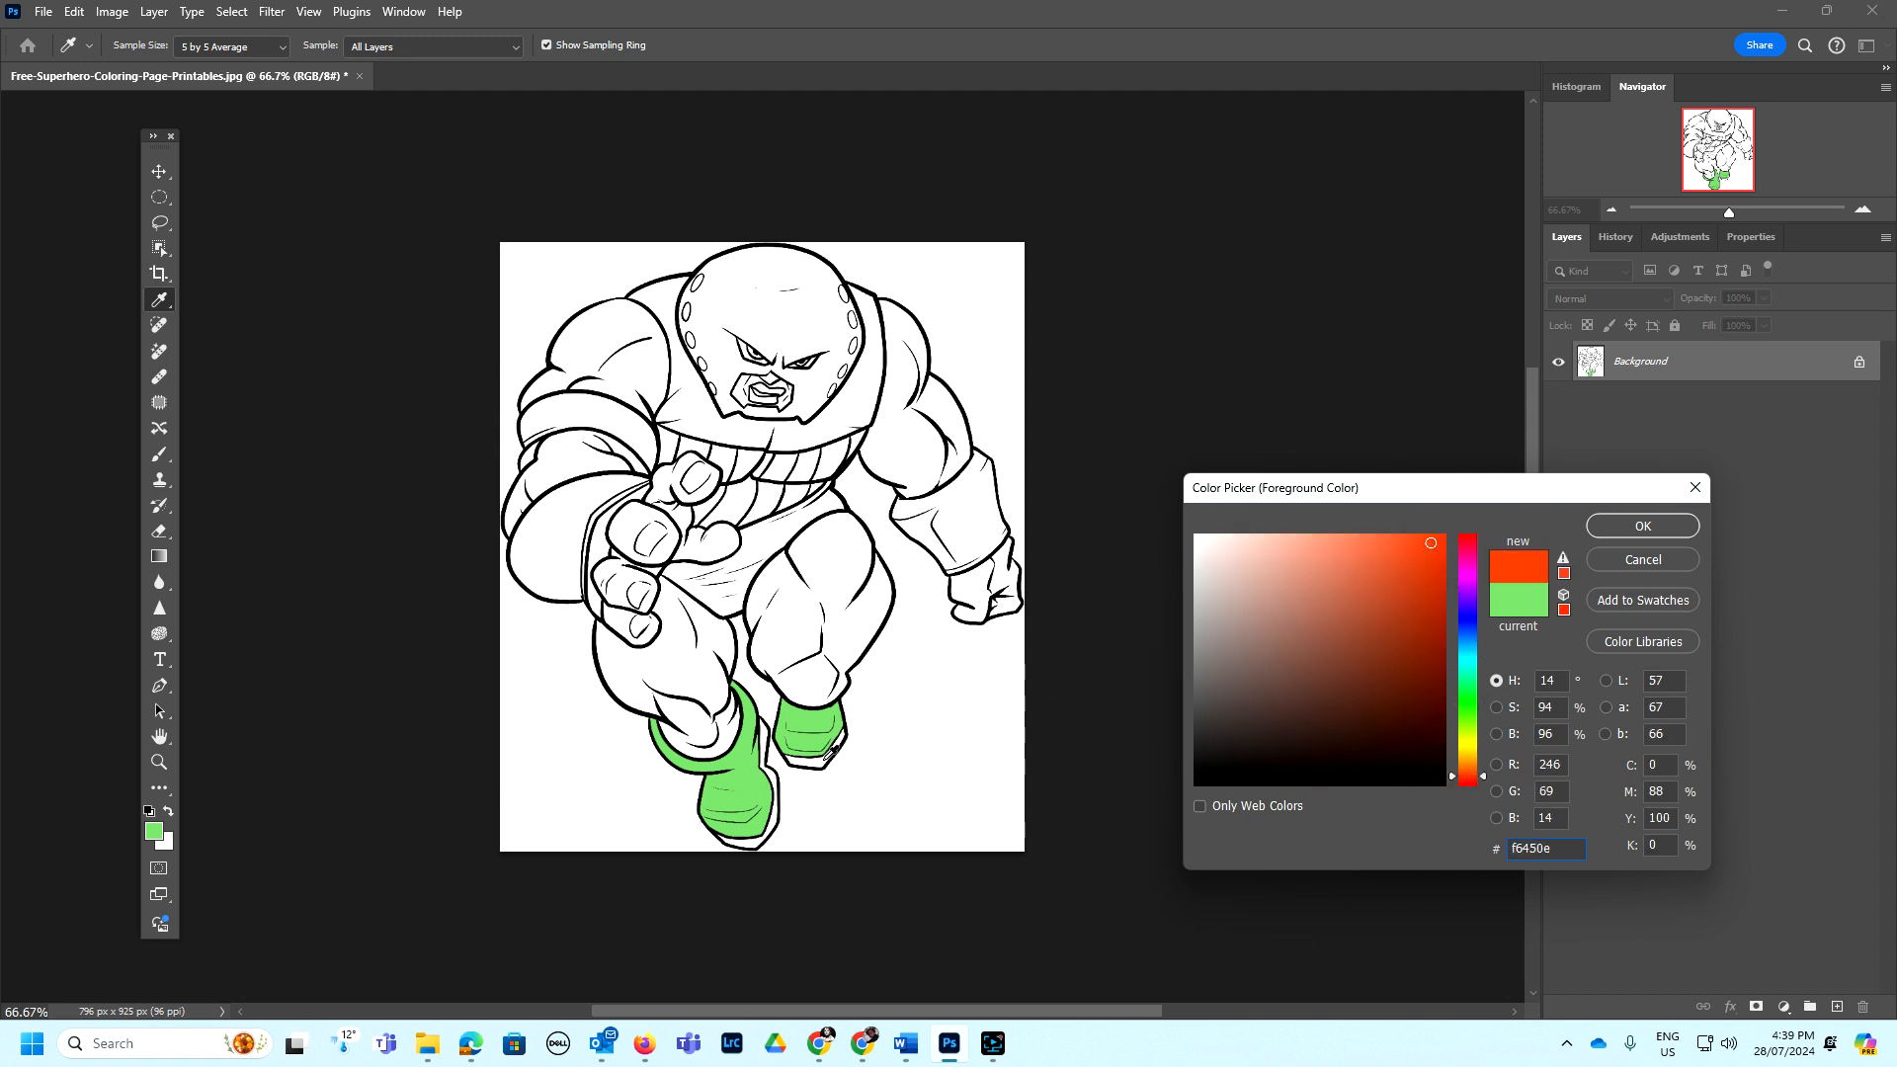
left_click(1670, 530)
key("g")
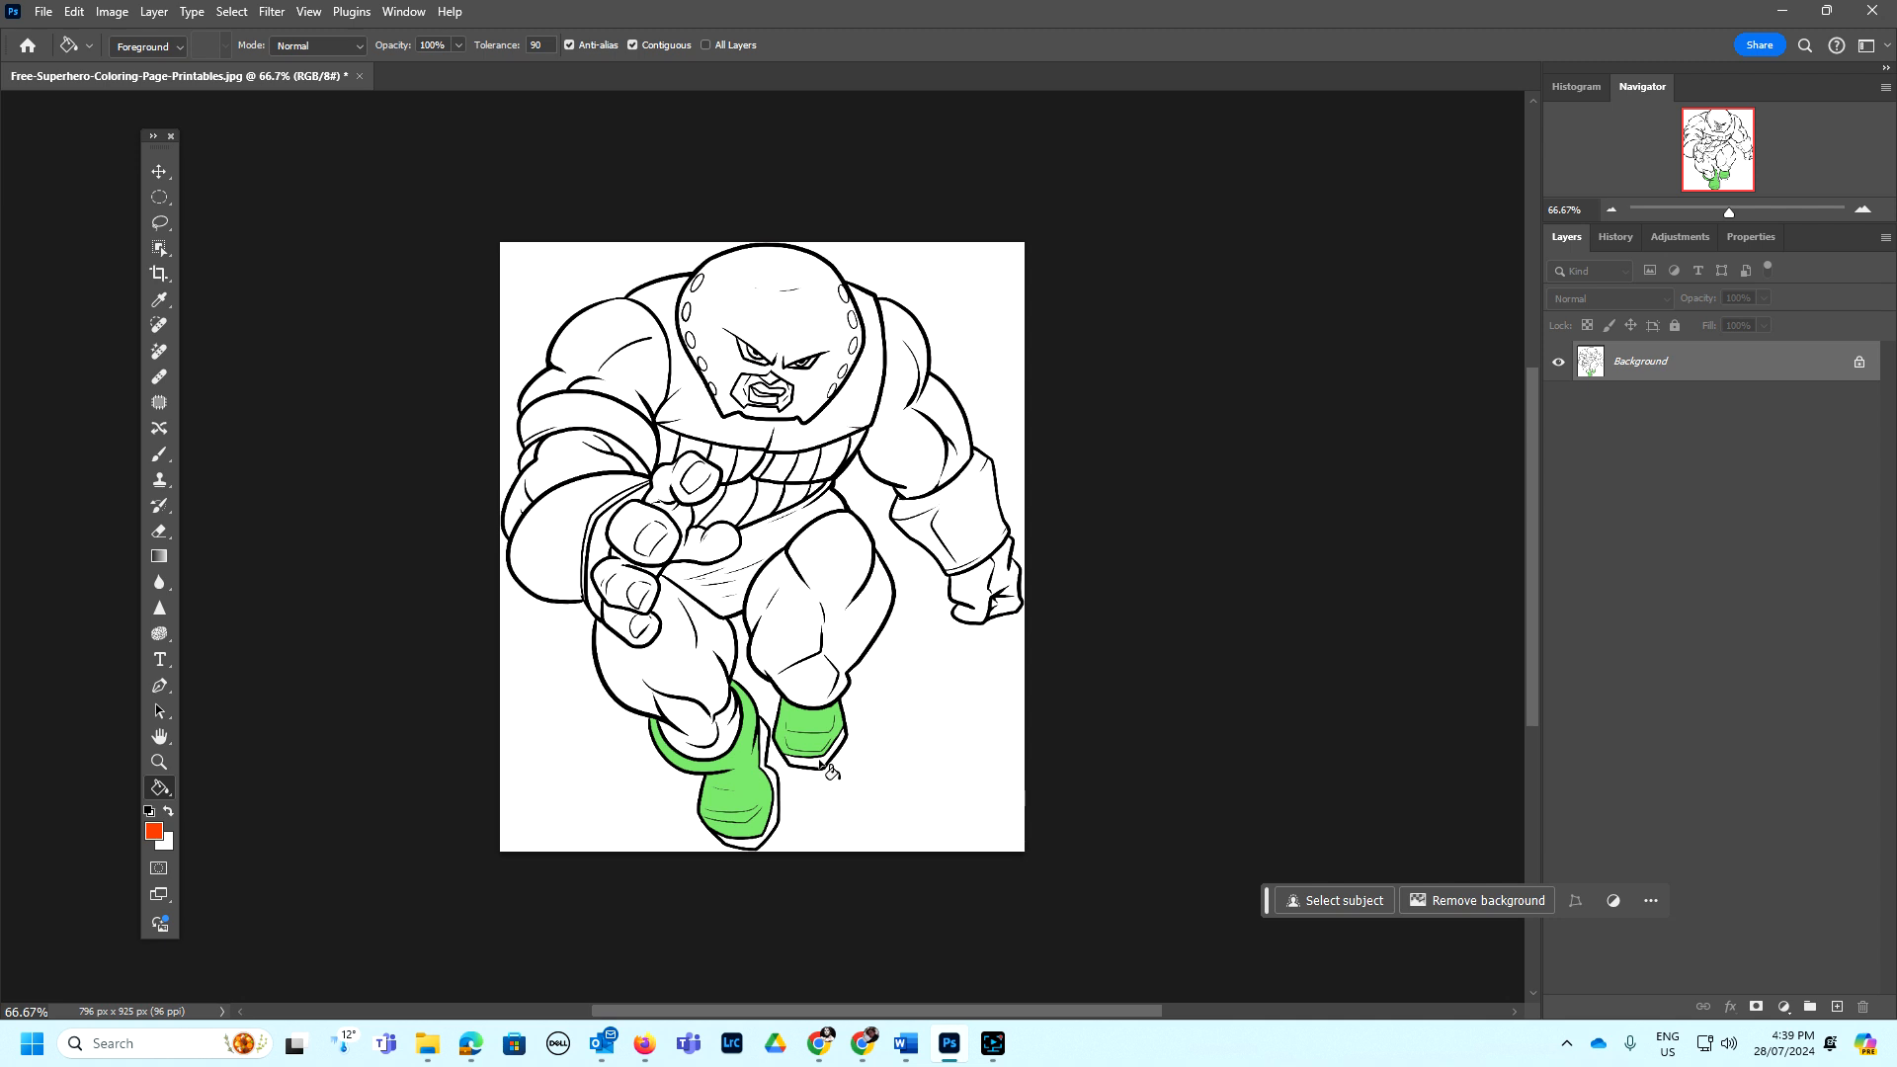
left_click(820, 762)
left_click(777, 783)
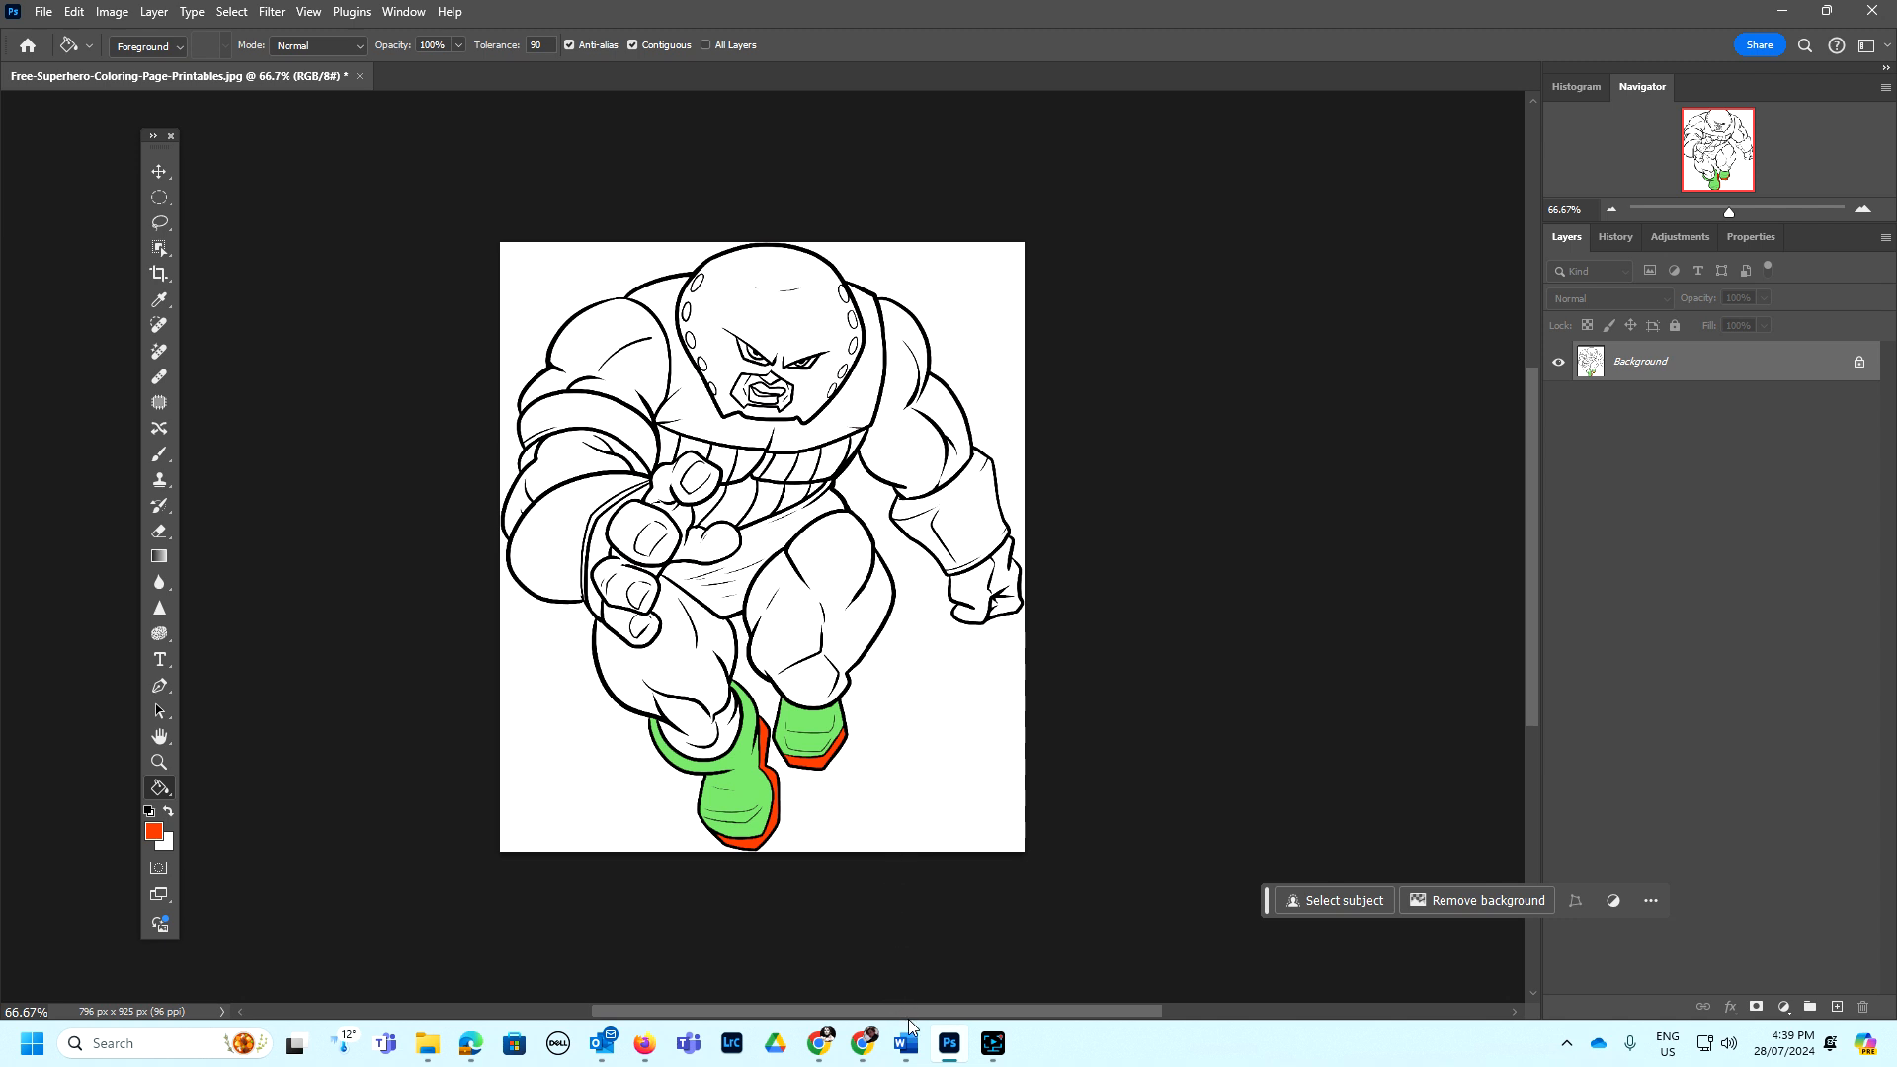
left_click(993, 1049)
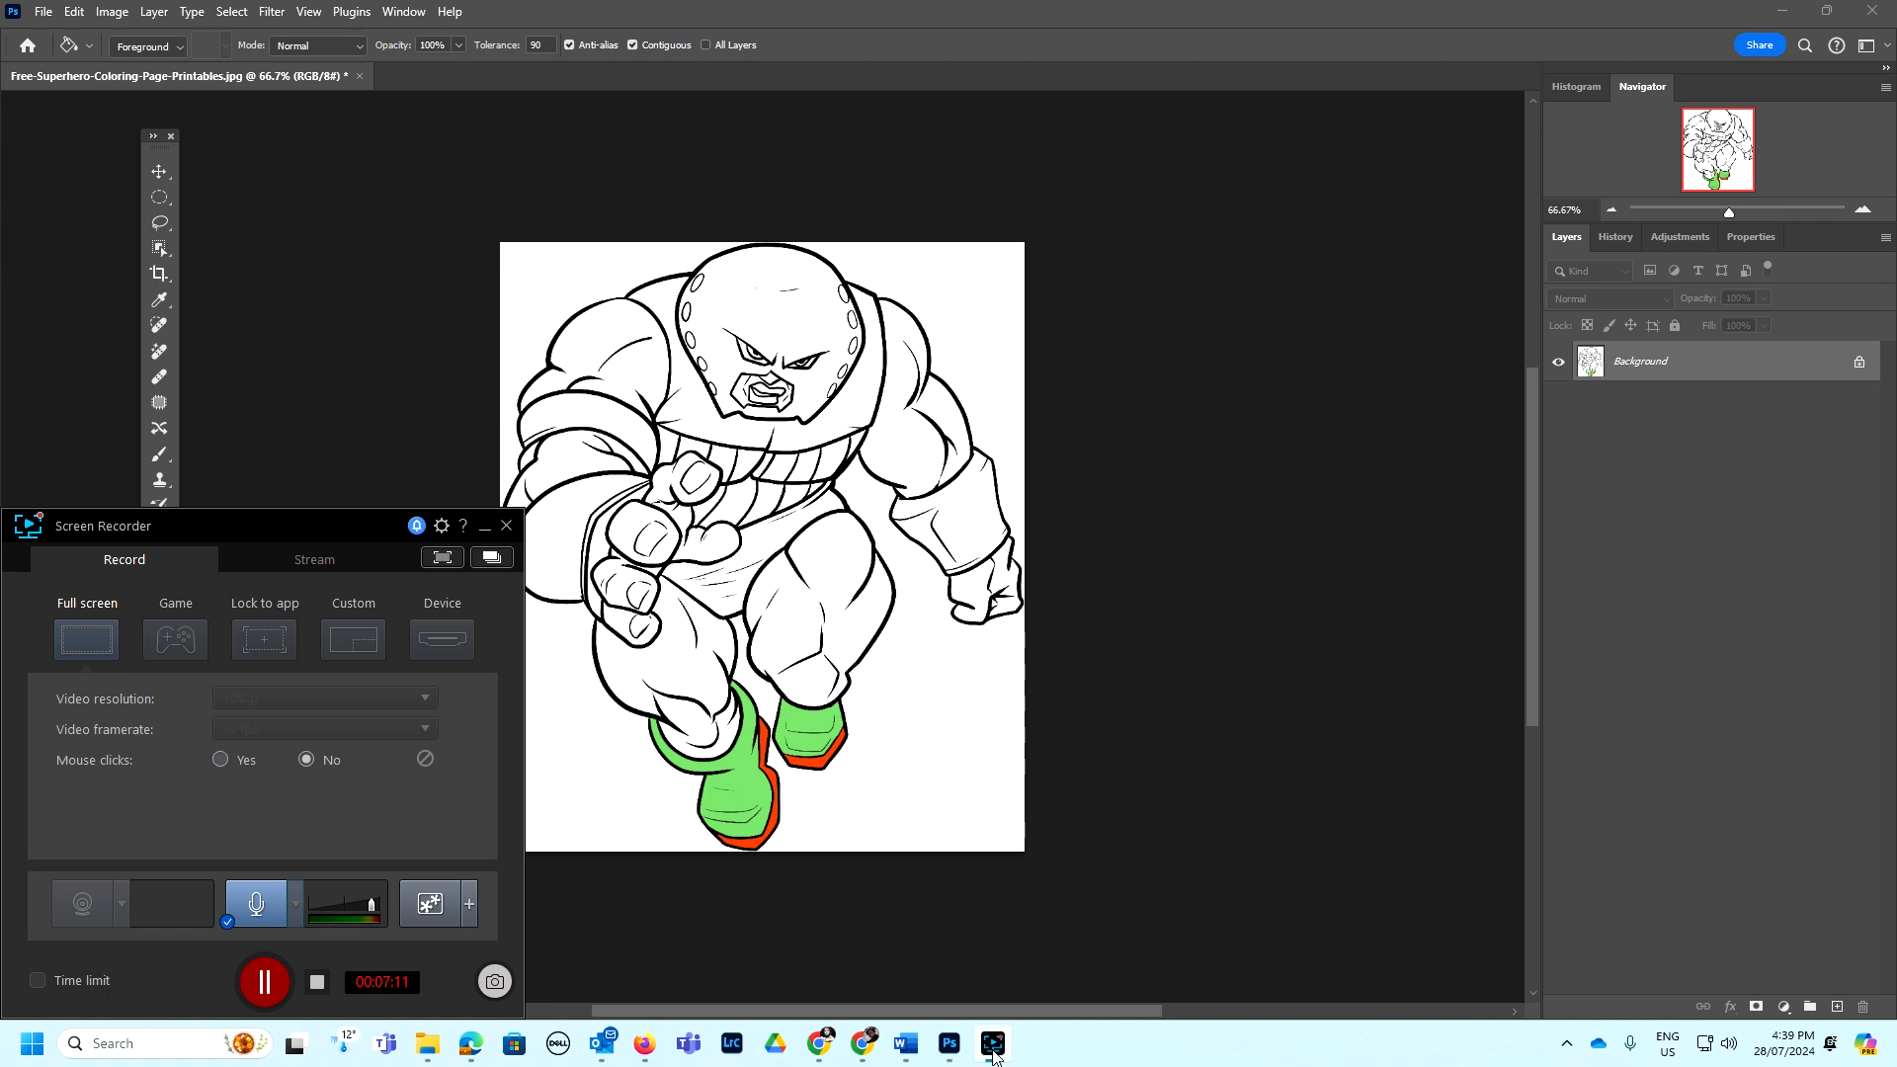
left_click(264, 981)
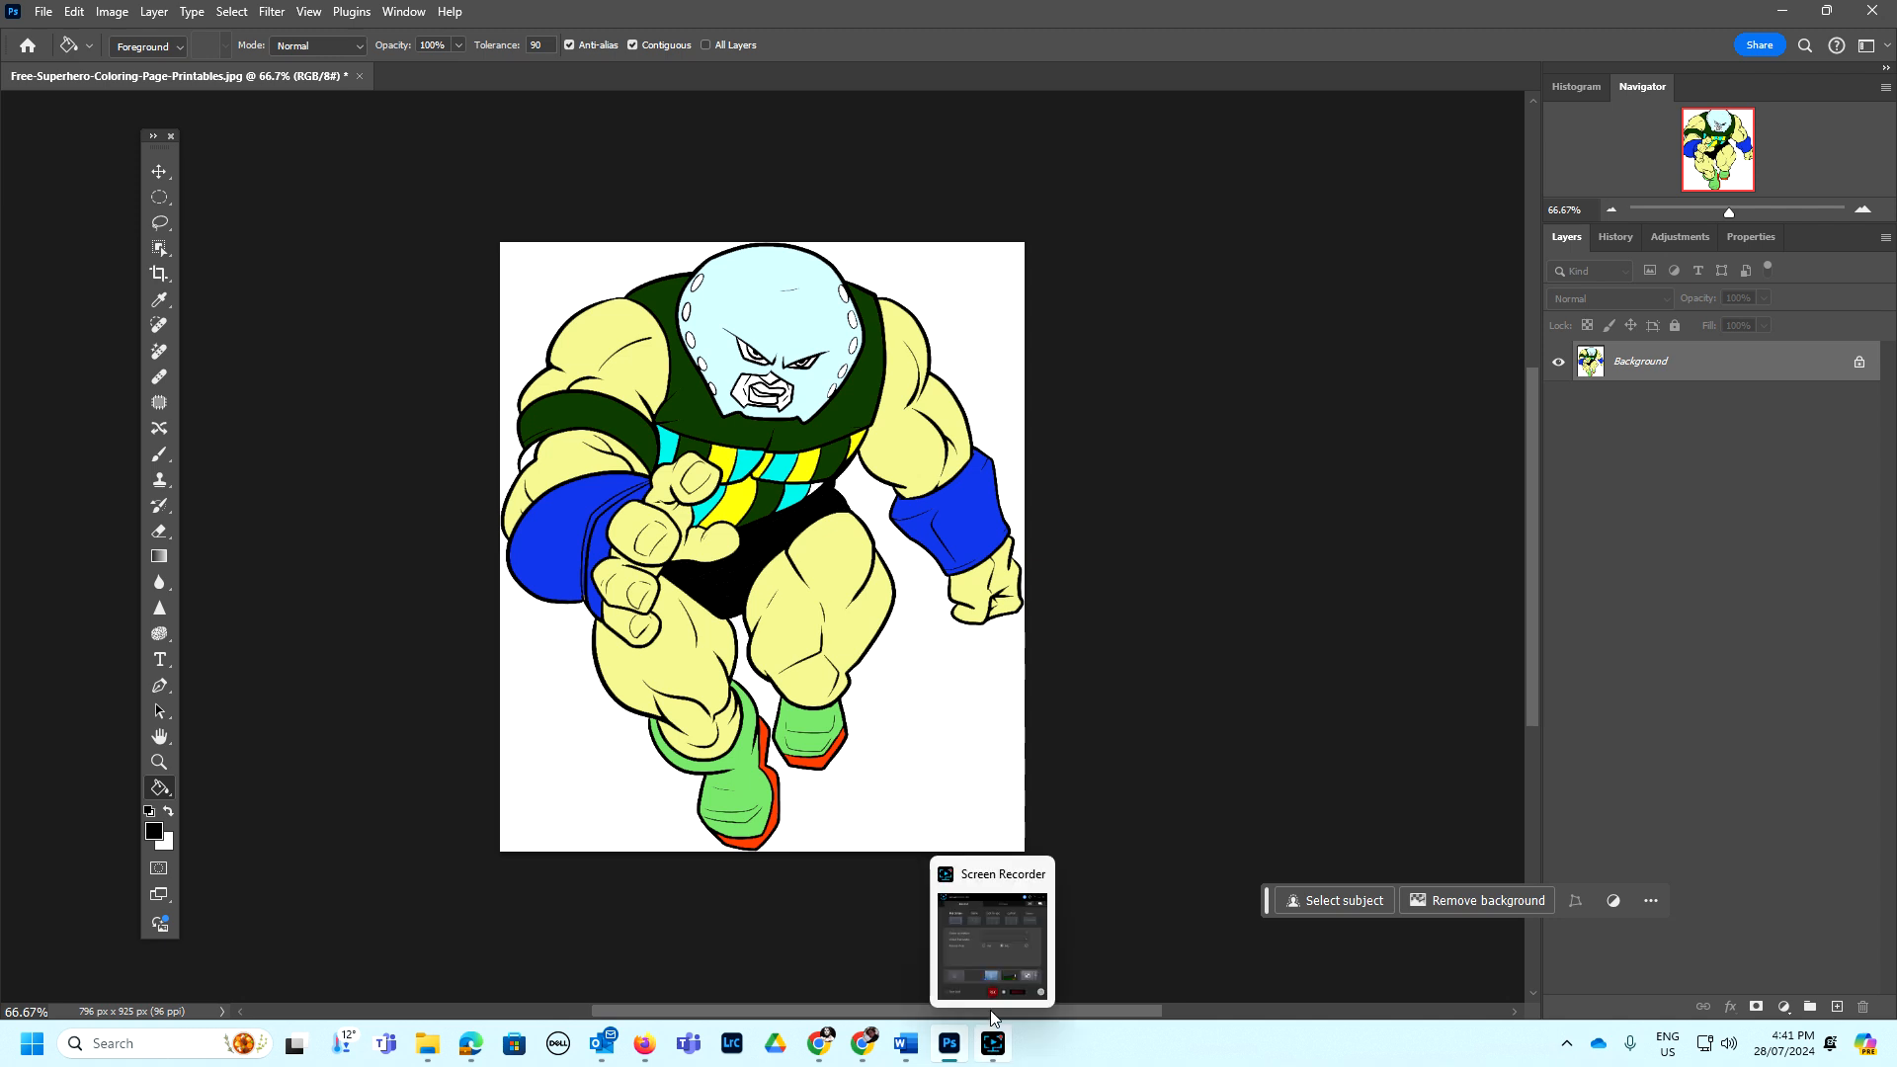
left_click(993, 1043)
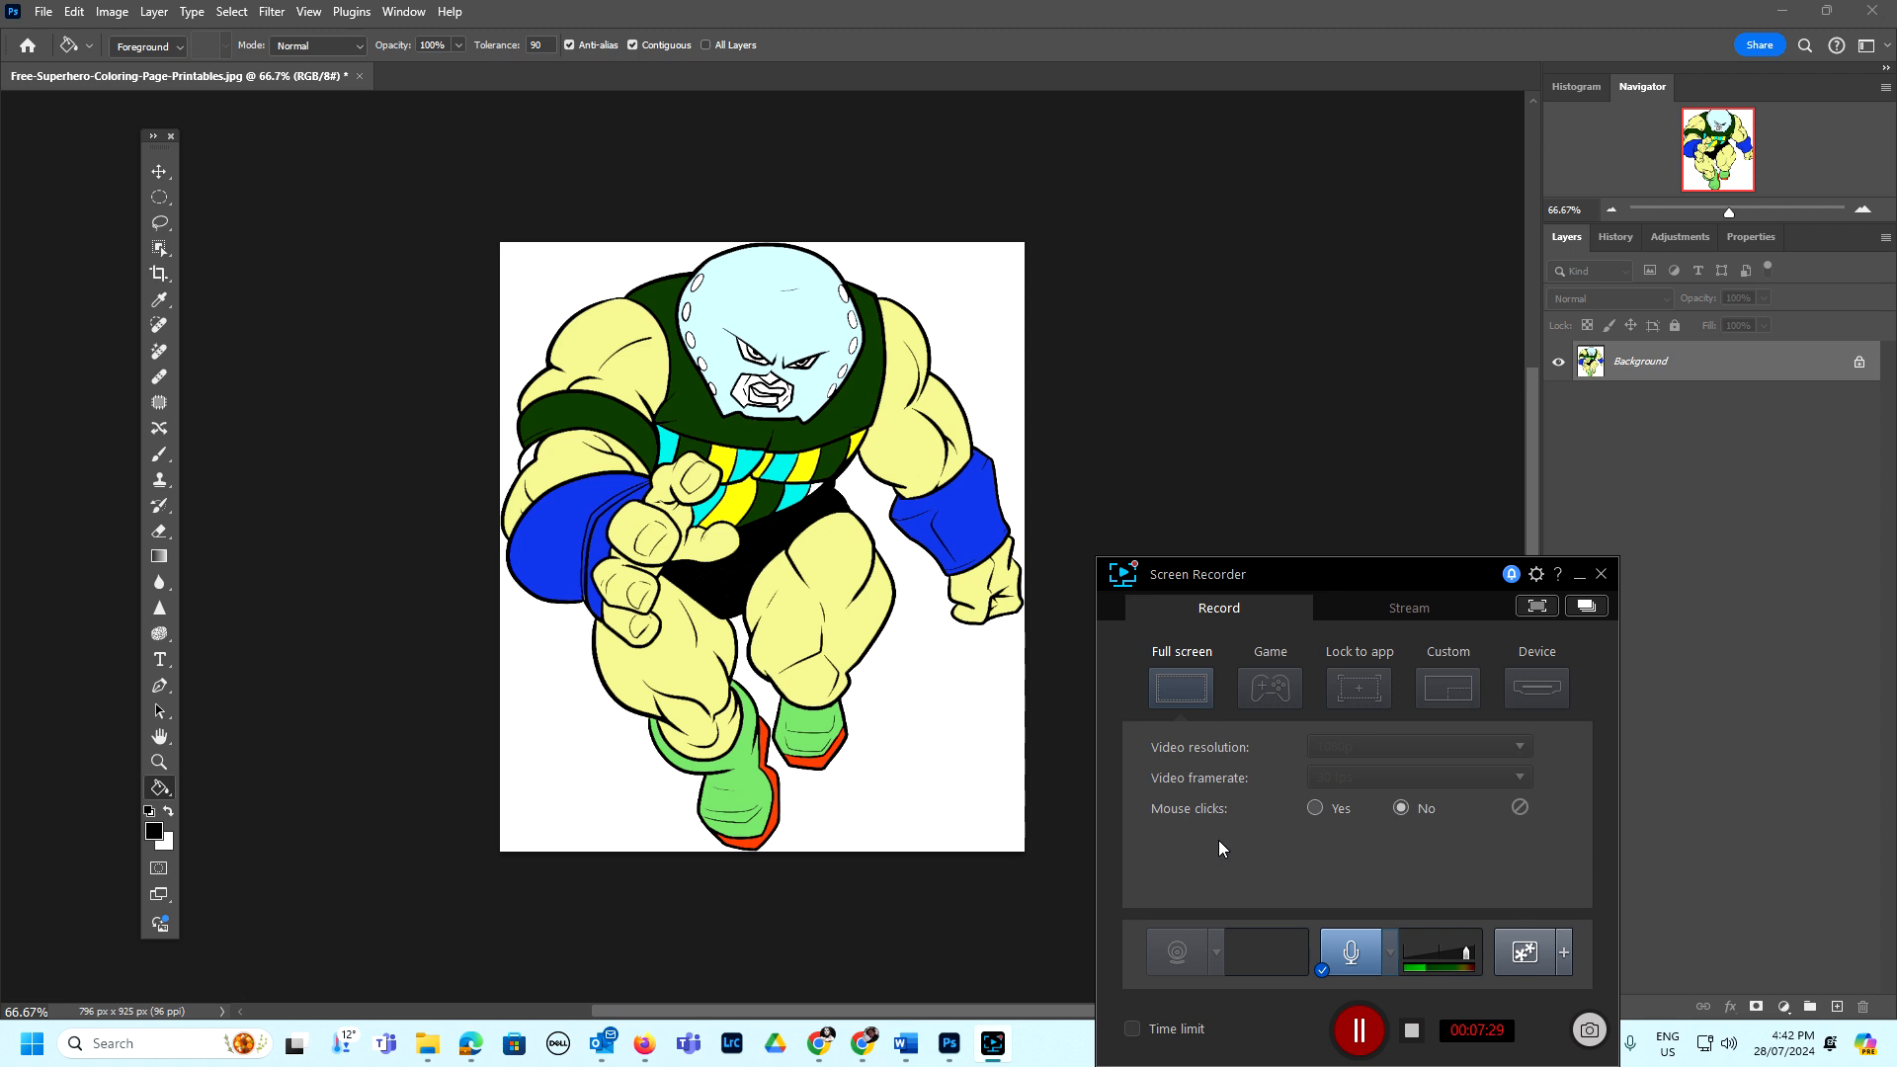
- Fill the small white patch below the dark green armband with black
left_click(538, 467)
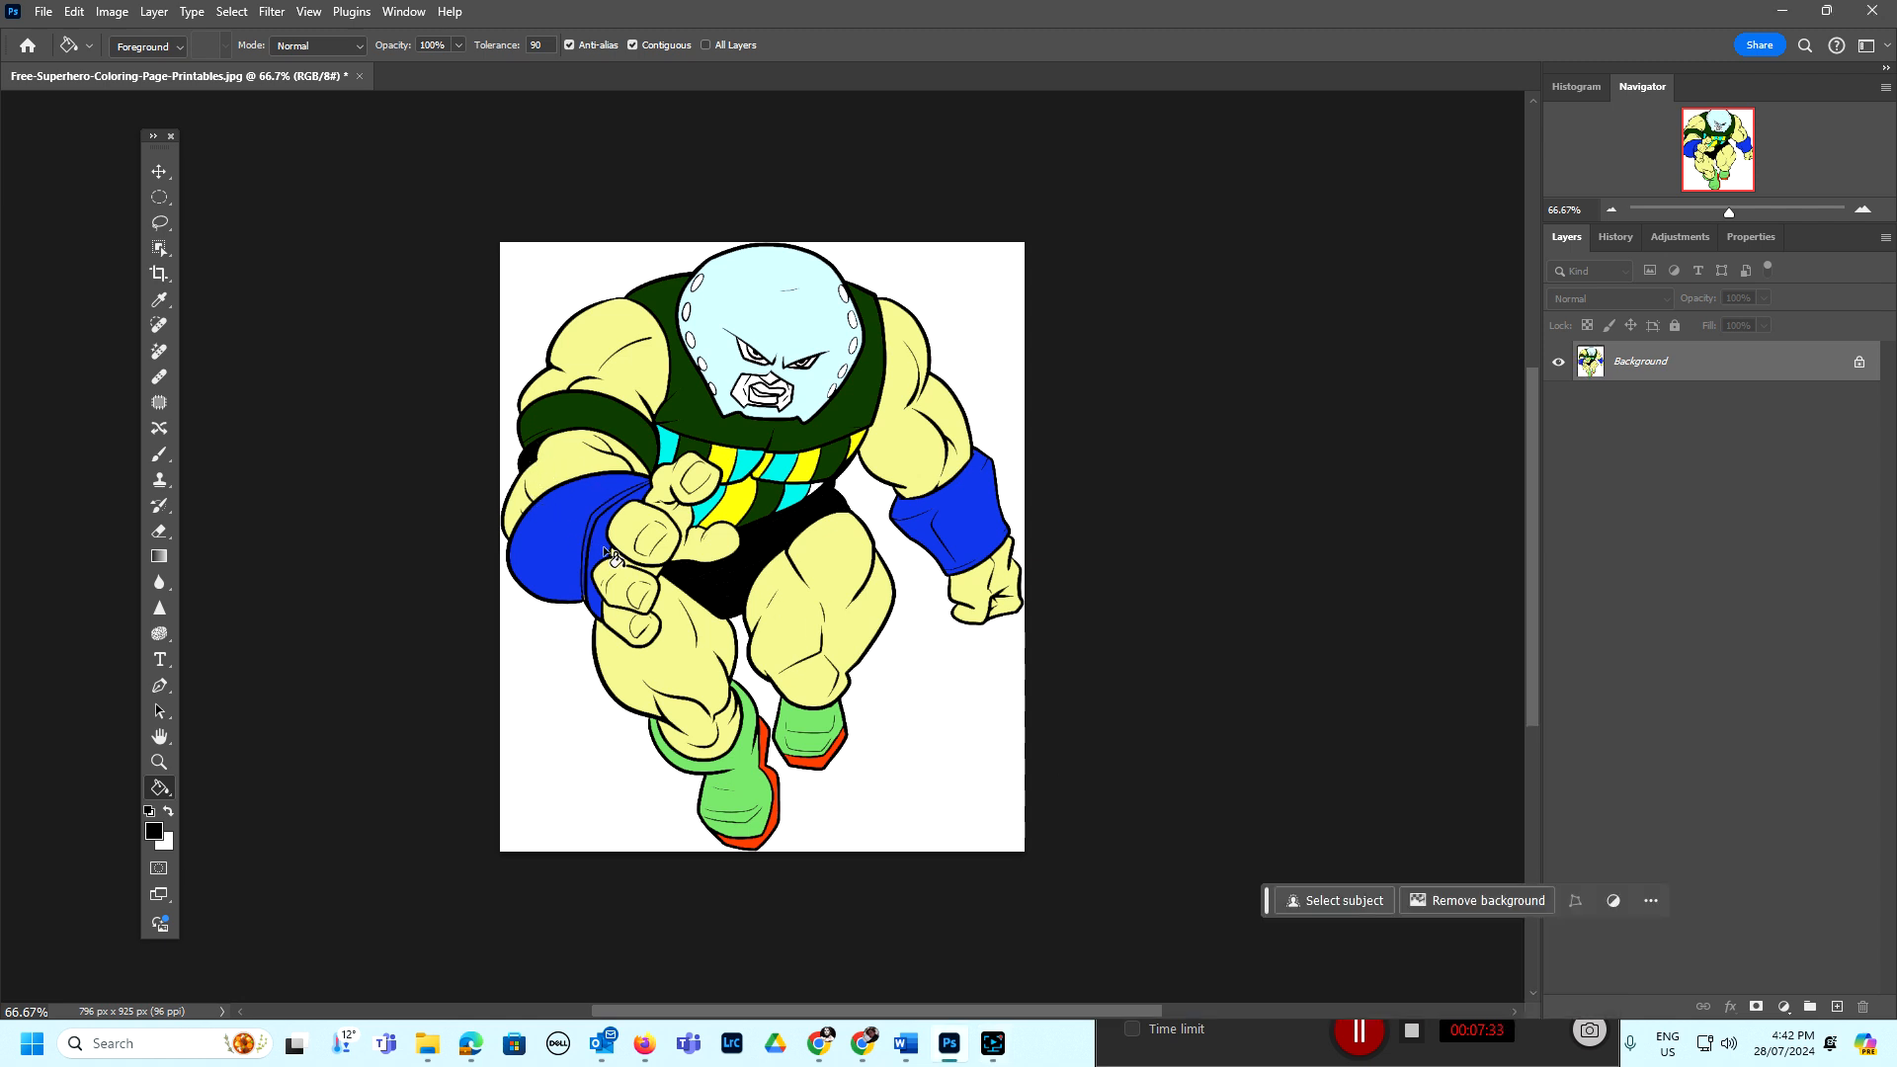
- Set the foreground color to bright green (4fe819) and fill the small ovals along both sides of the helmet
left_click(154, 831)
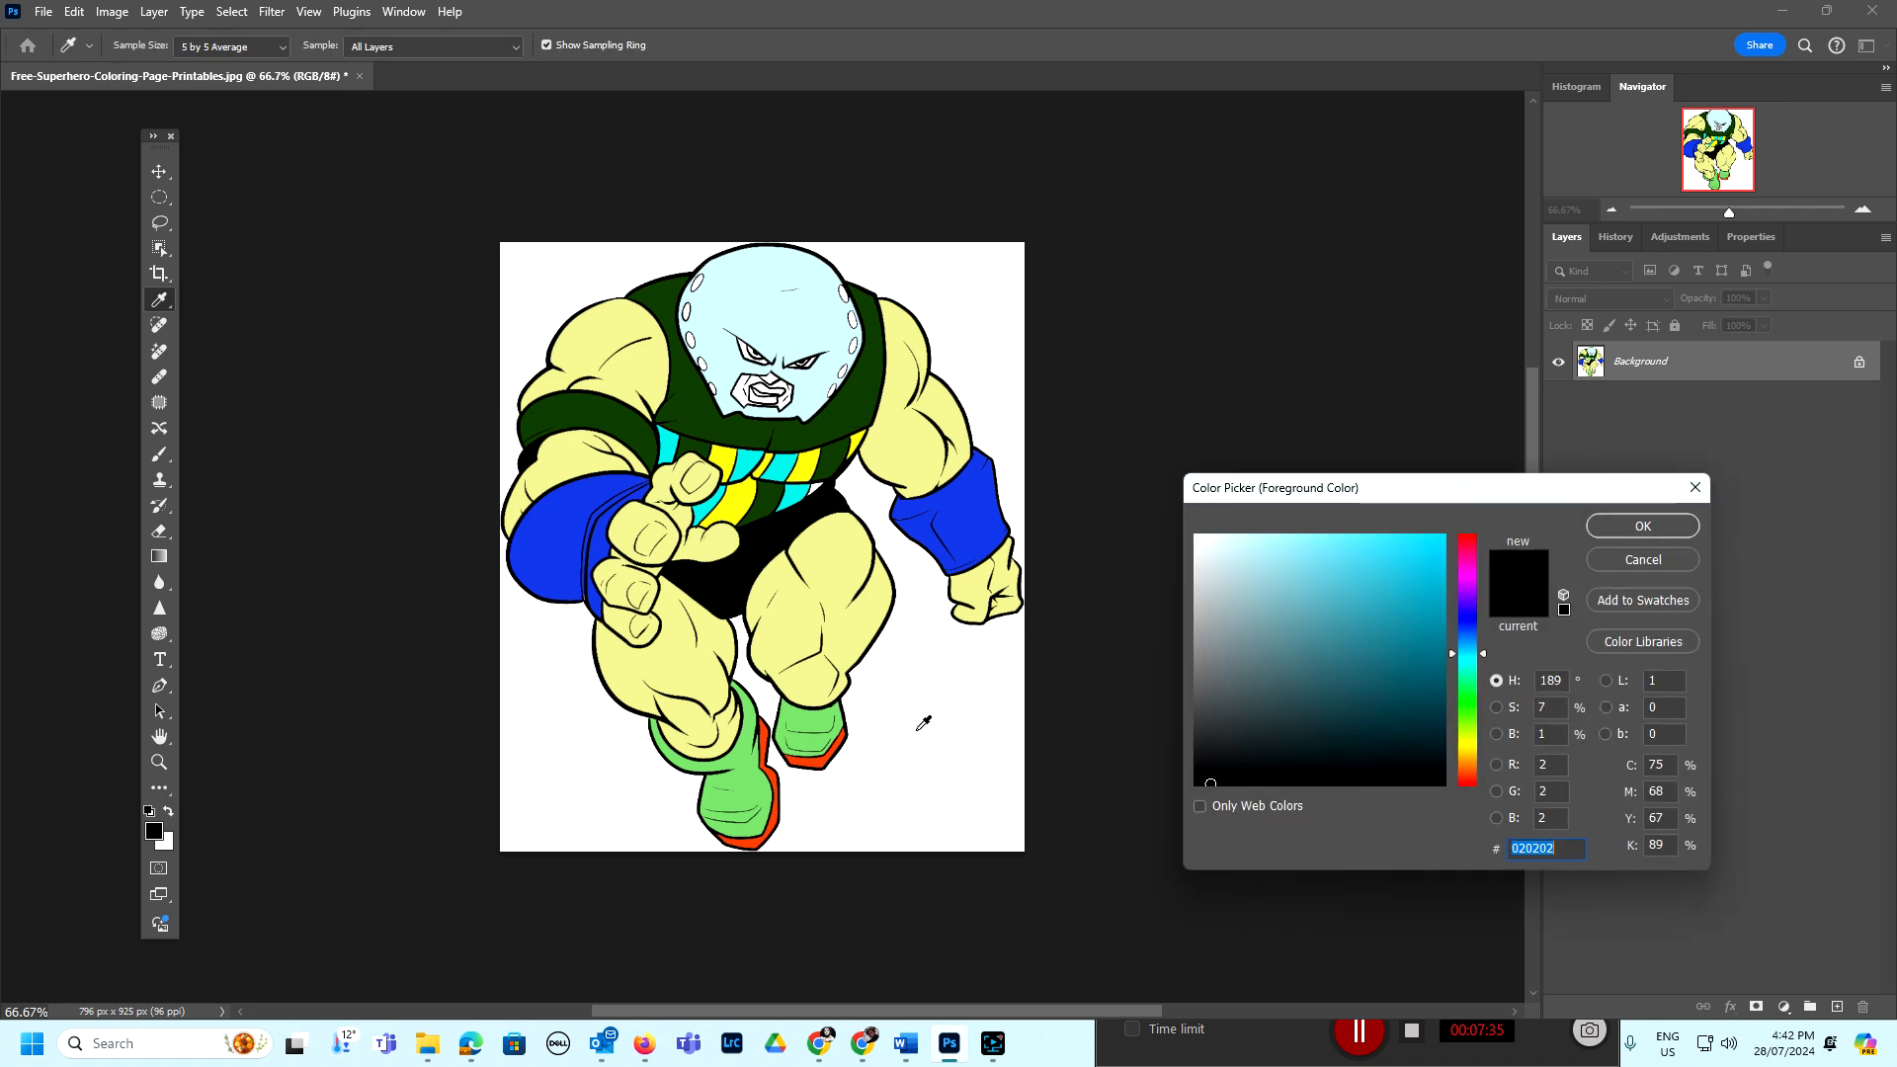
left_click(1476, 713)
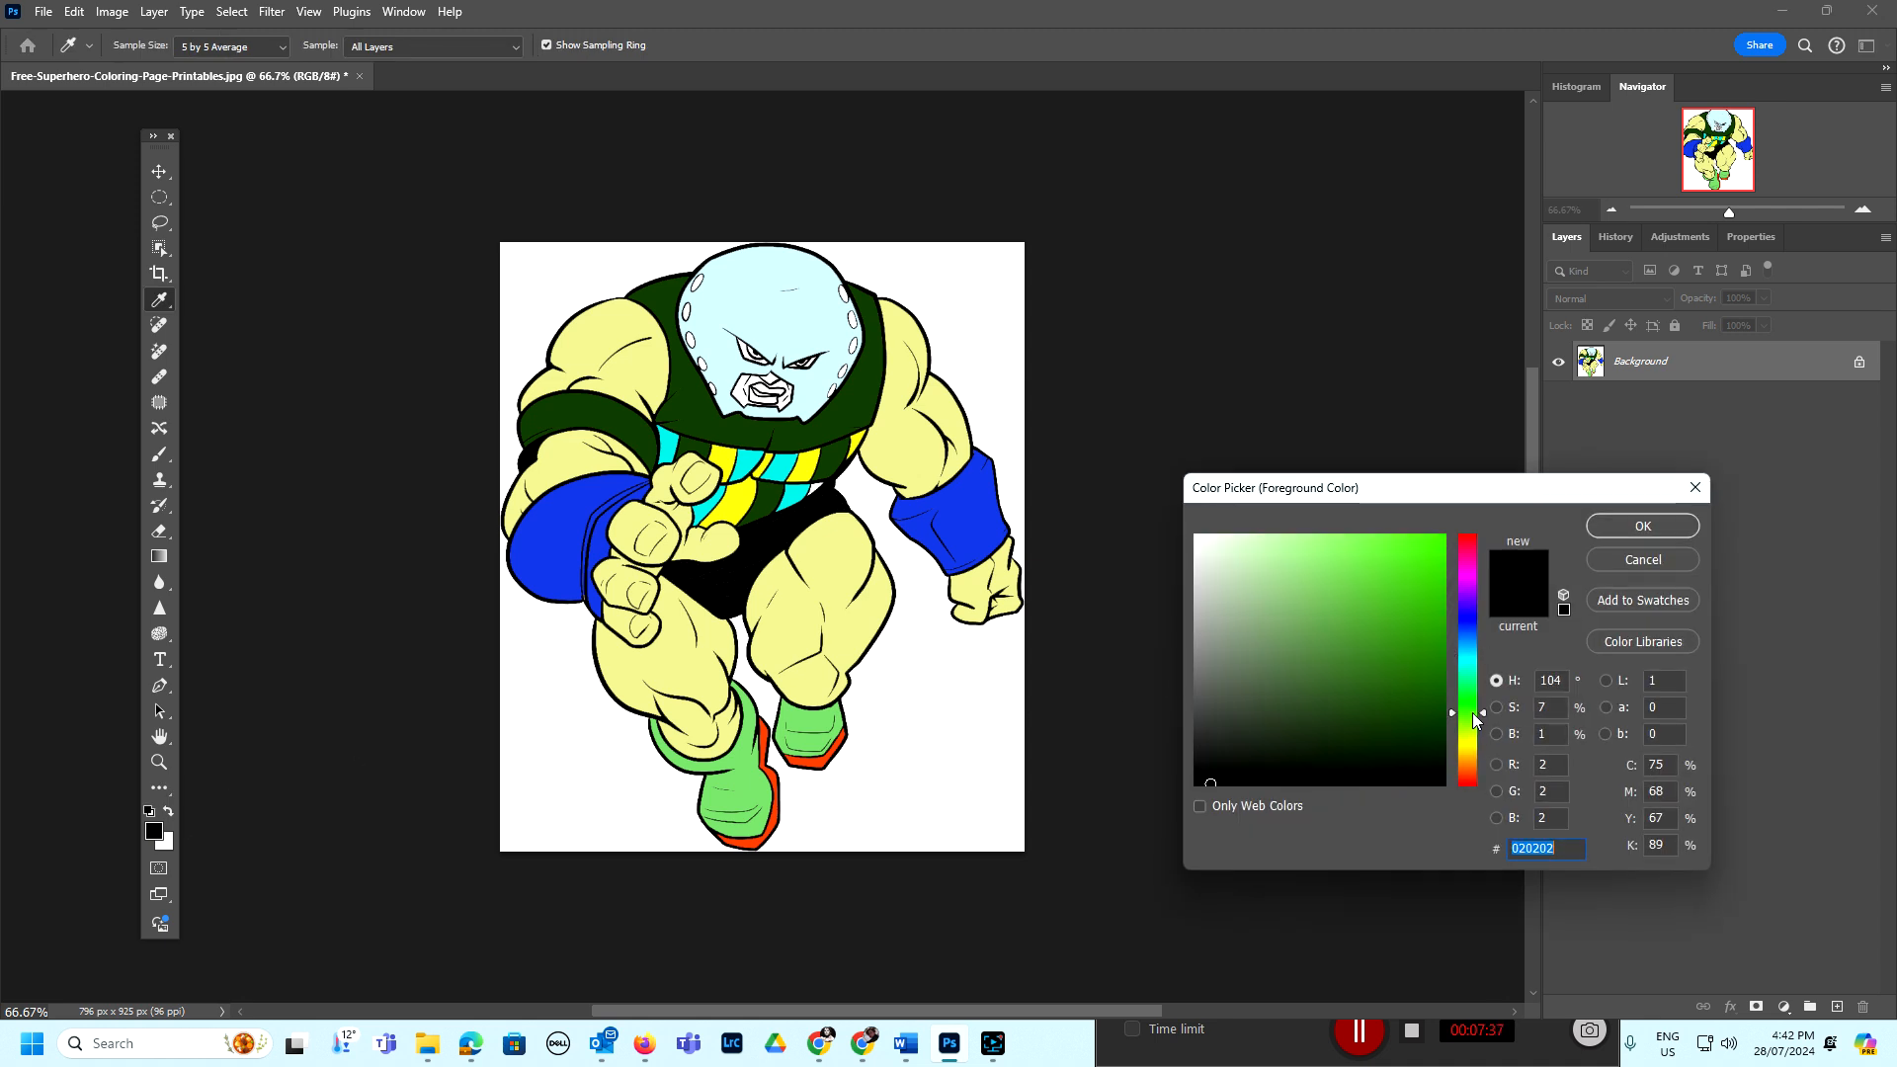
left_click(1418, 556)
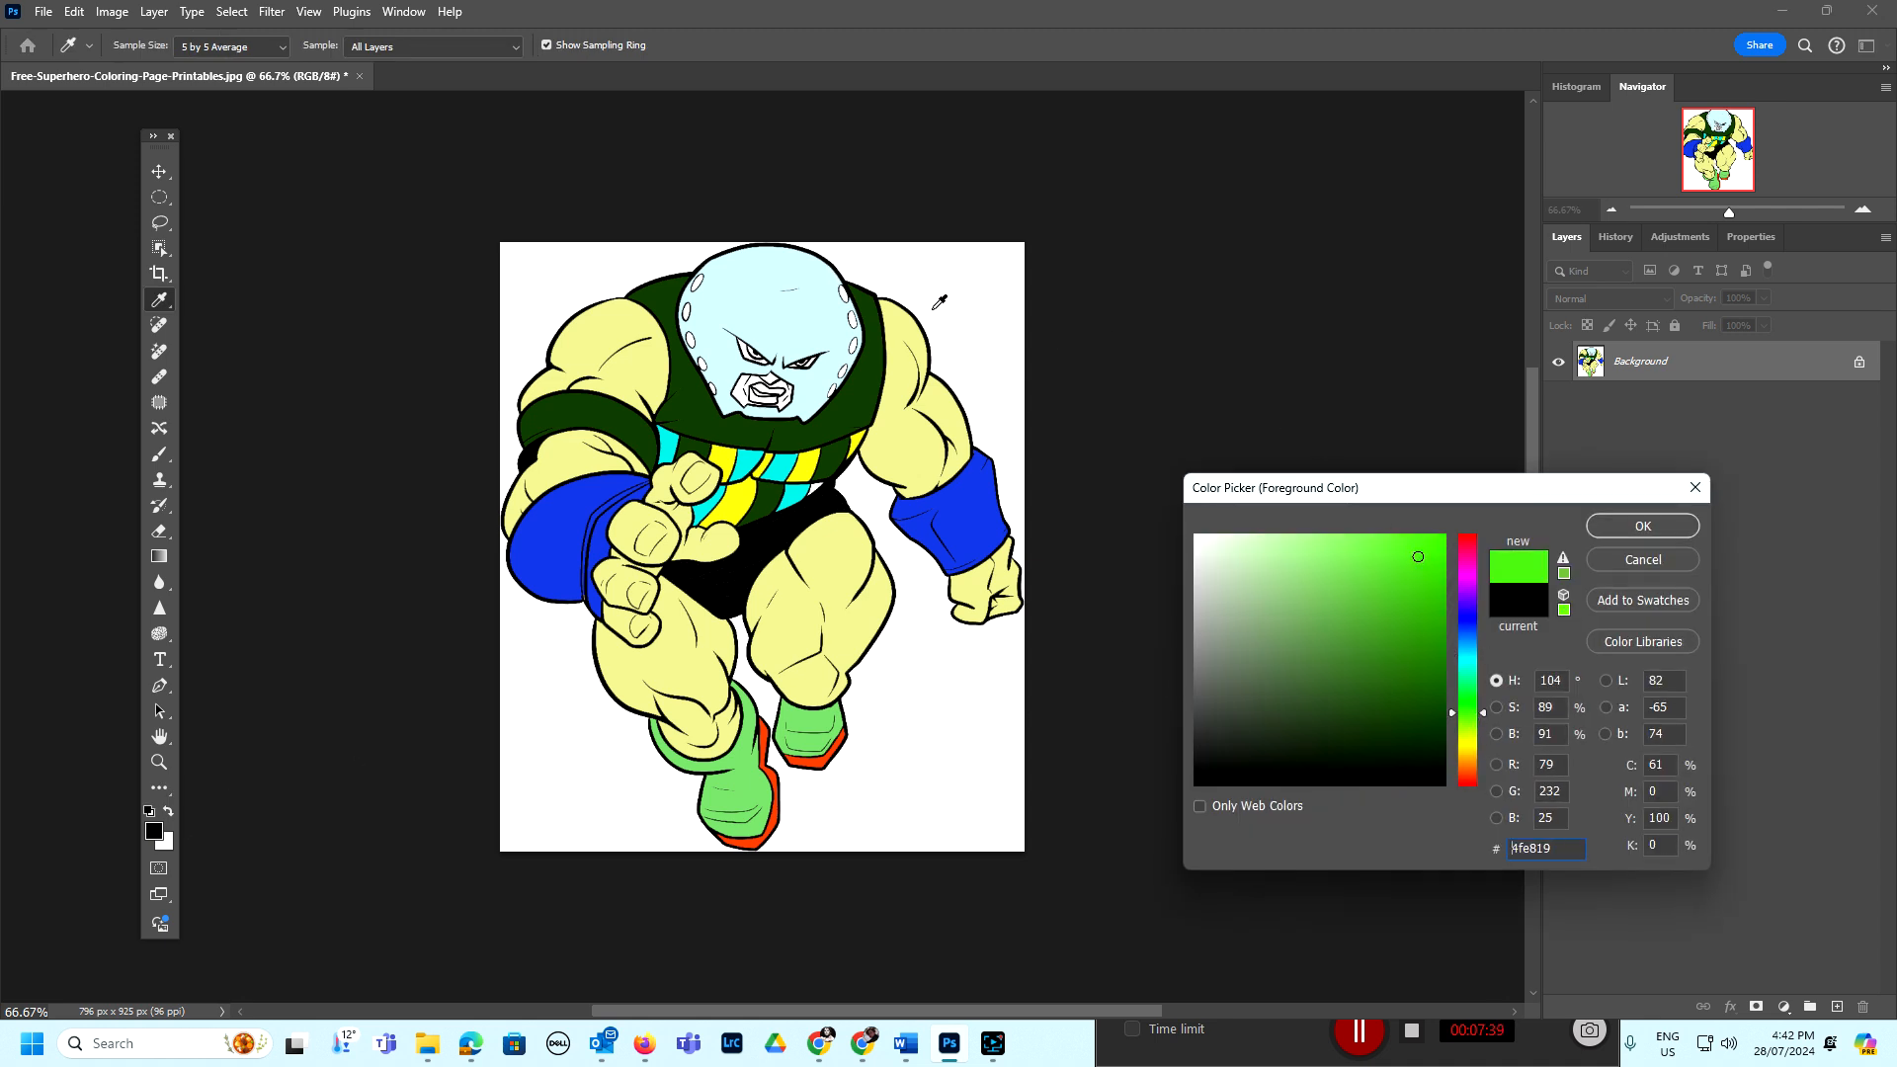
left_click(1655, 528)
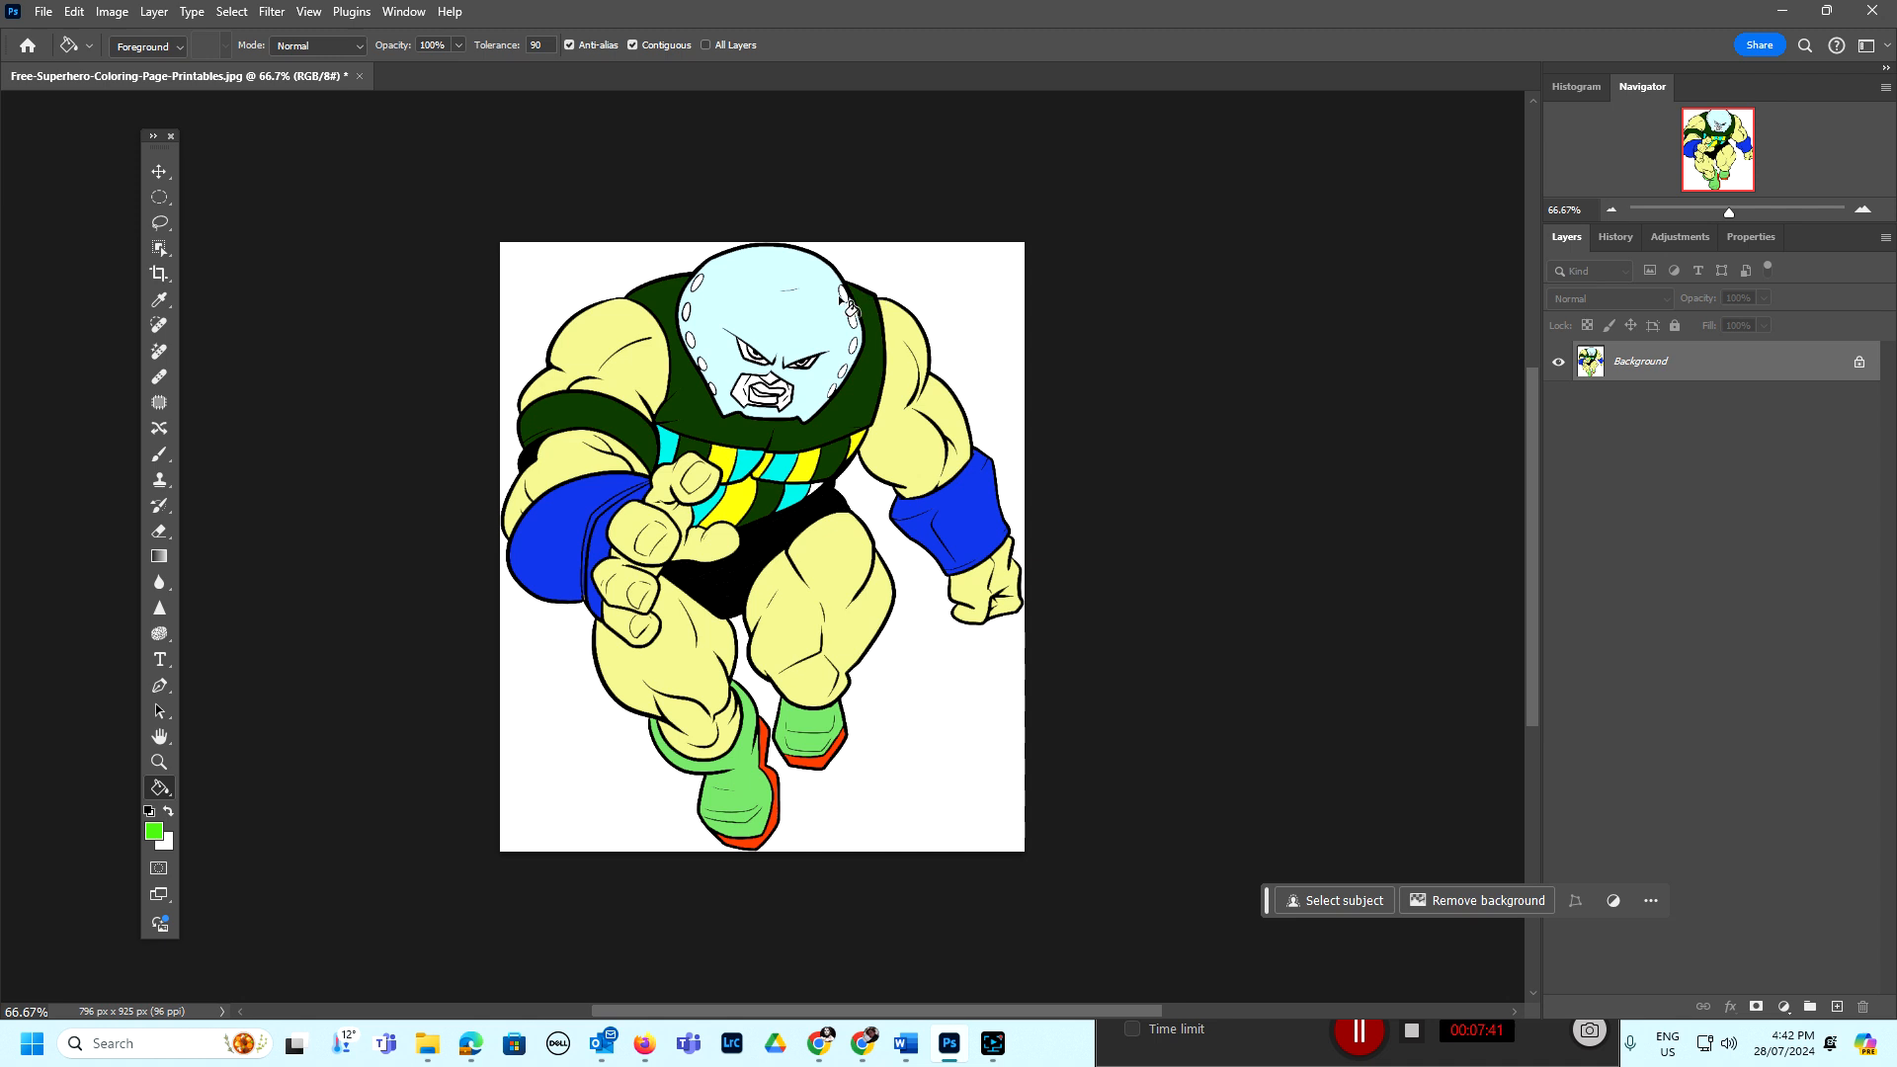
left_click(845, 295)
left_click(690, 339)
left_click(688, 311)
left_click(703, 363)
left_click(833, 391)
left_click(845, 374)
left_click(854, 347)
left_click(855, 322)
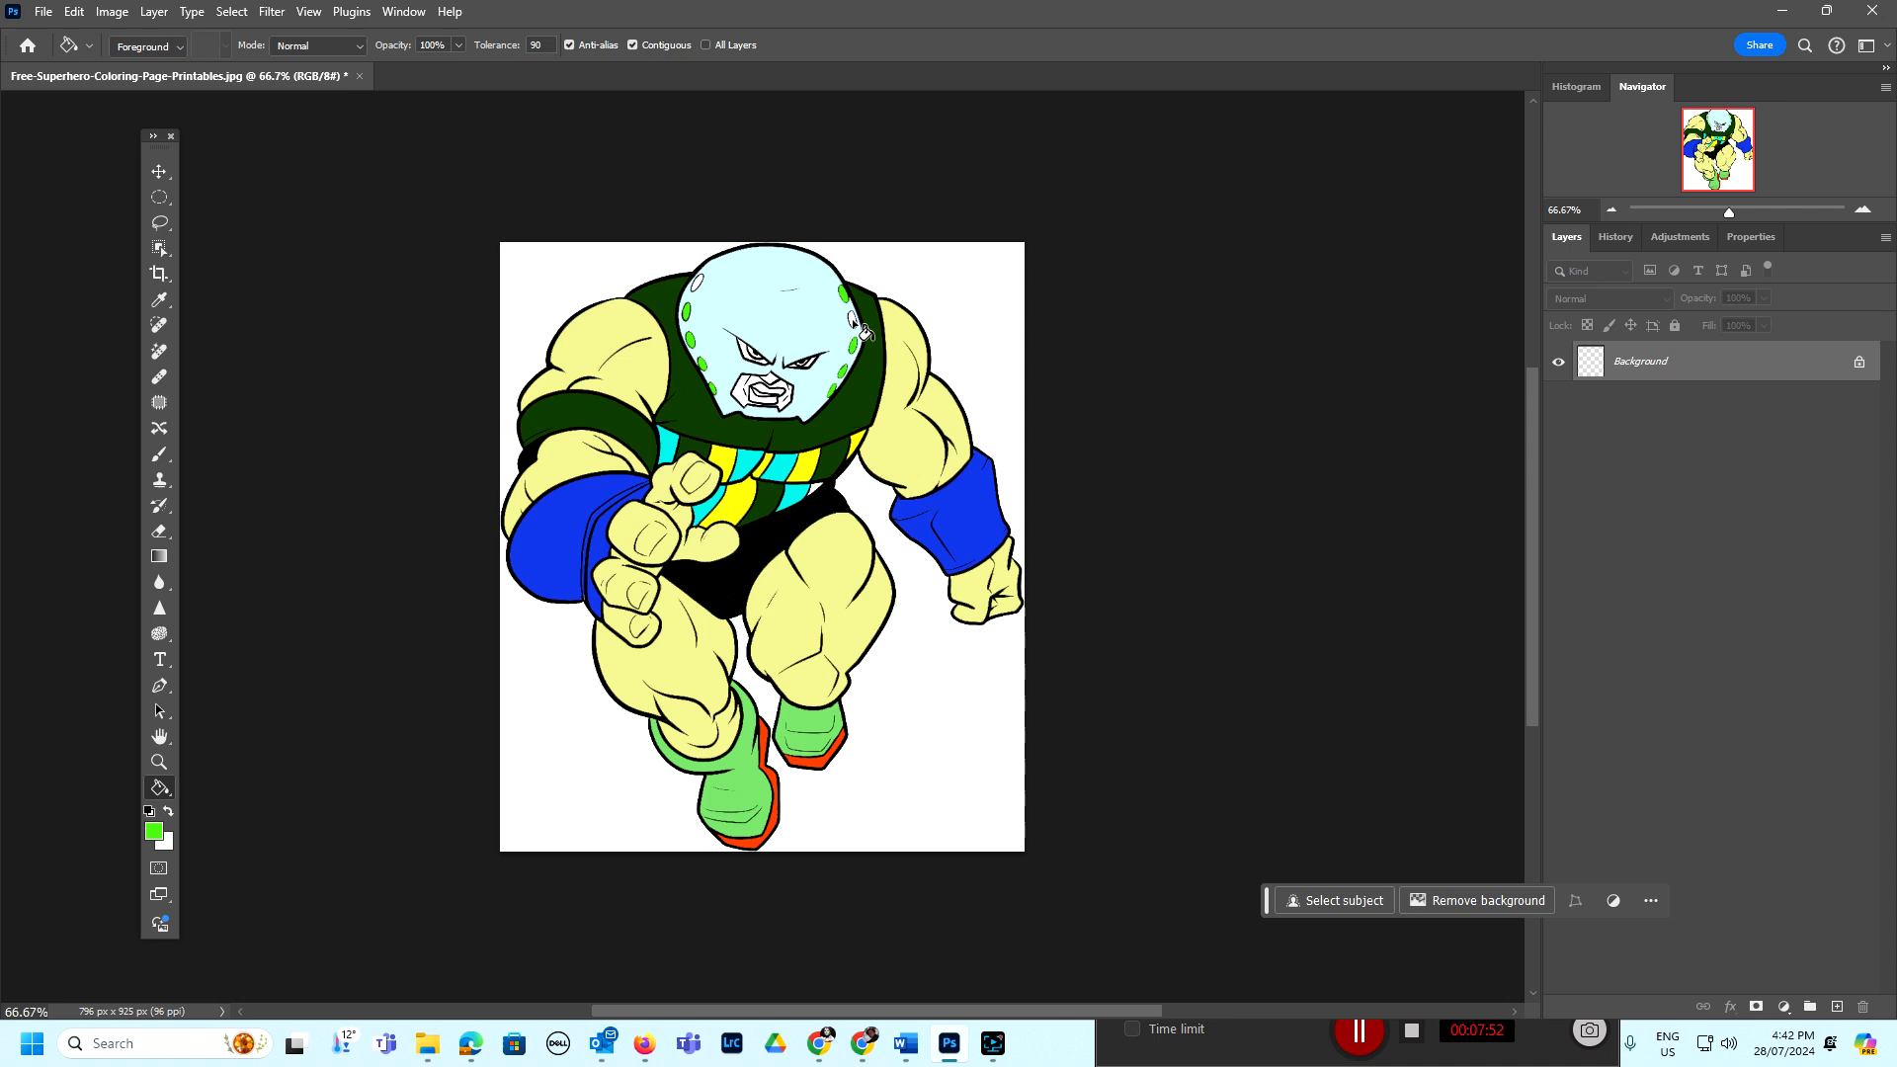
left_click(698, 284)
- Set the foreground color to pale cream (f4e1d3) and fill the white background around the figure
left_click(154, 831)
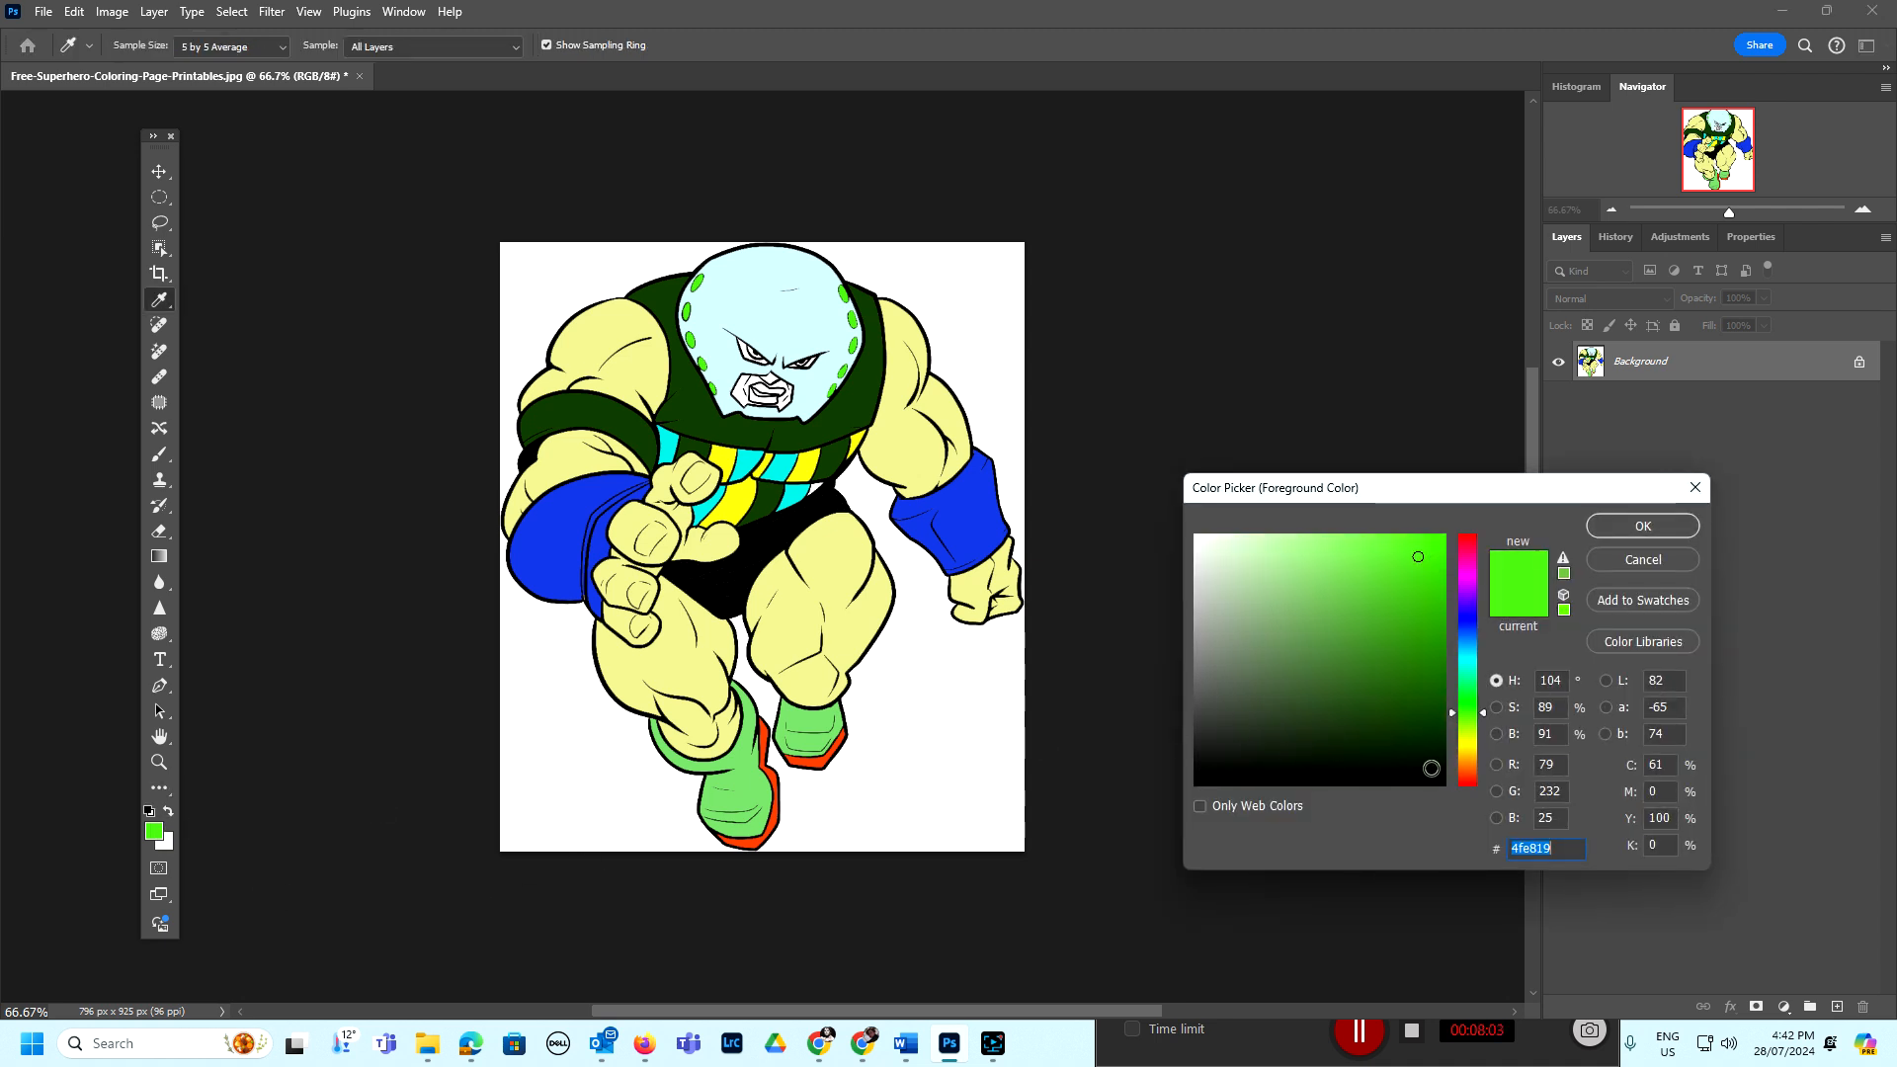
left_click(1467, 769)
left_click(1228, 544)
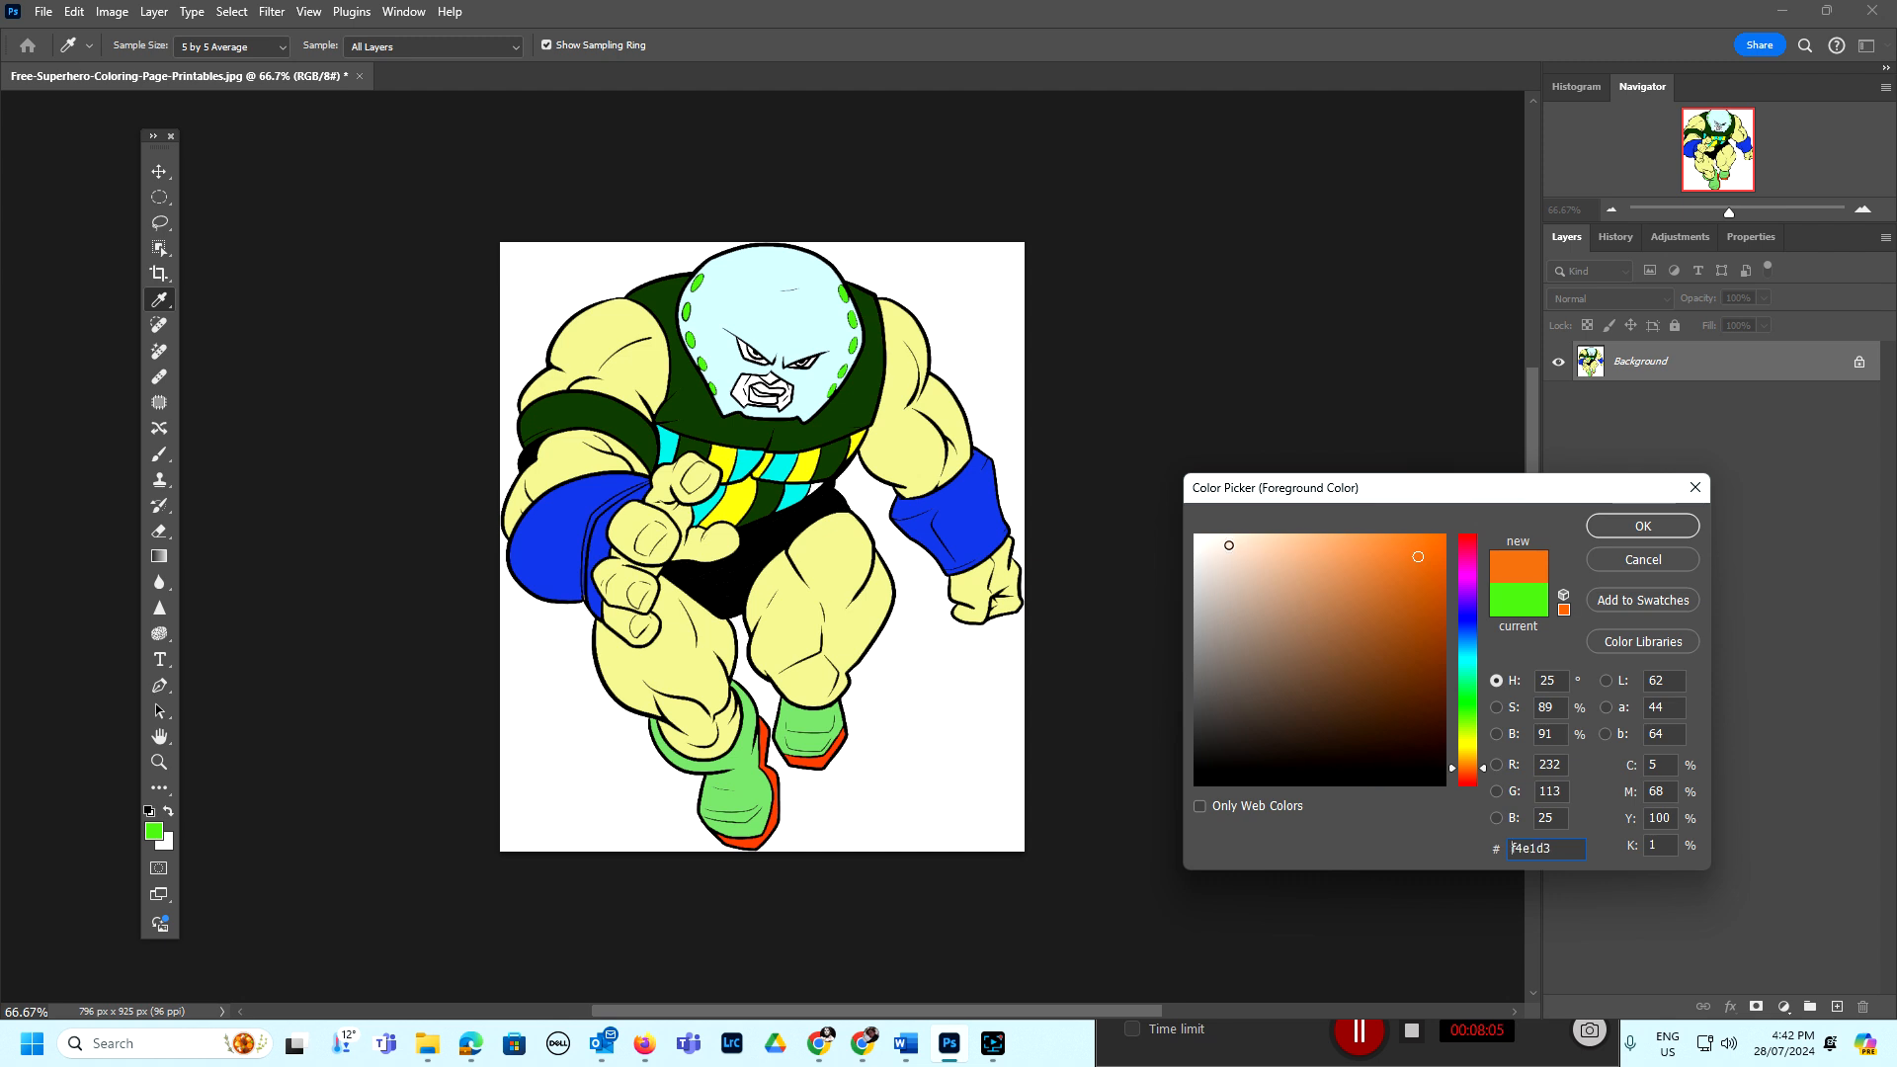
left_click(1604, 531)
key("g")
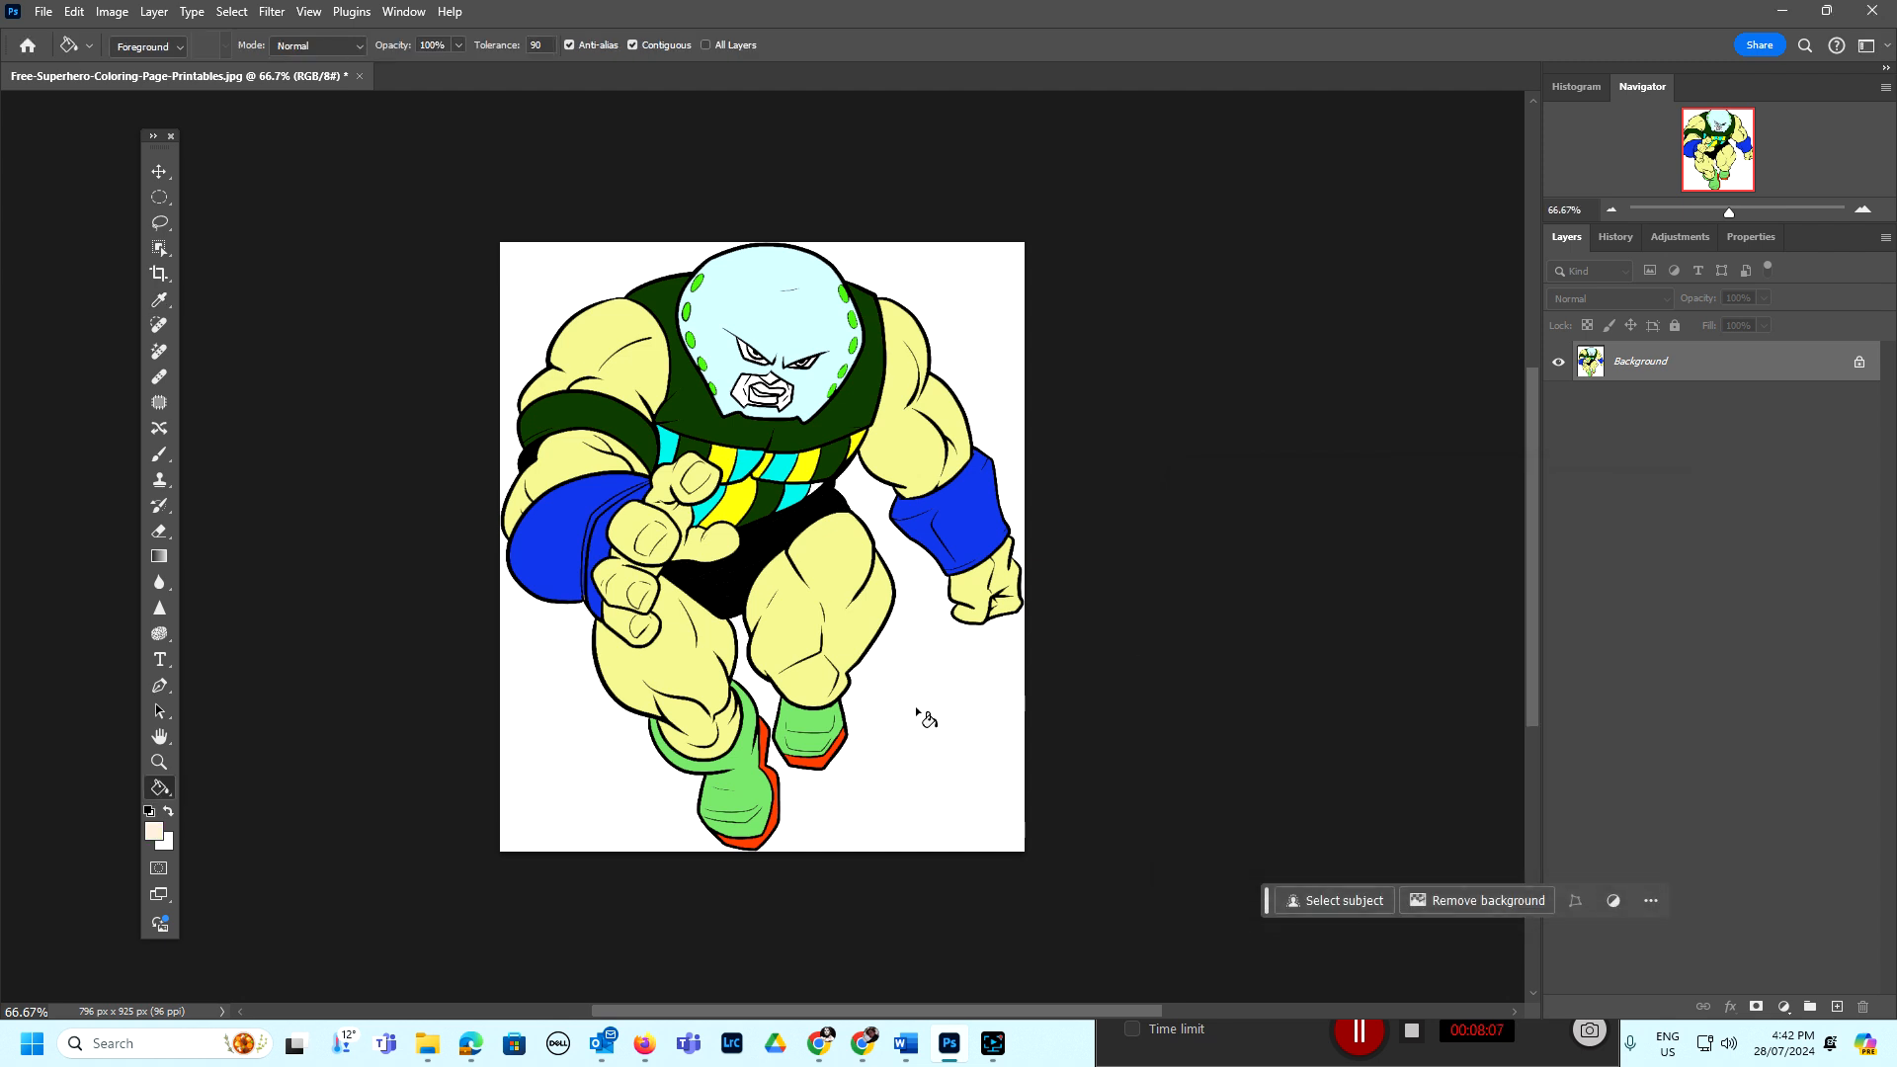
left_click(824, 790)
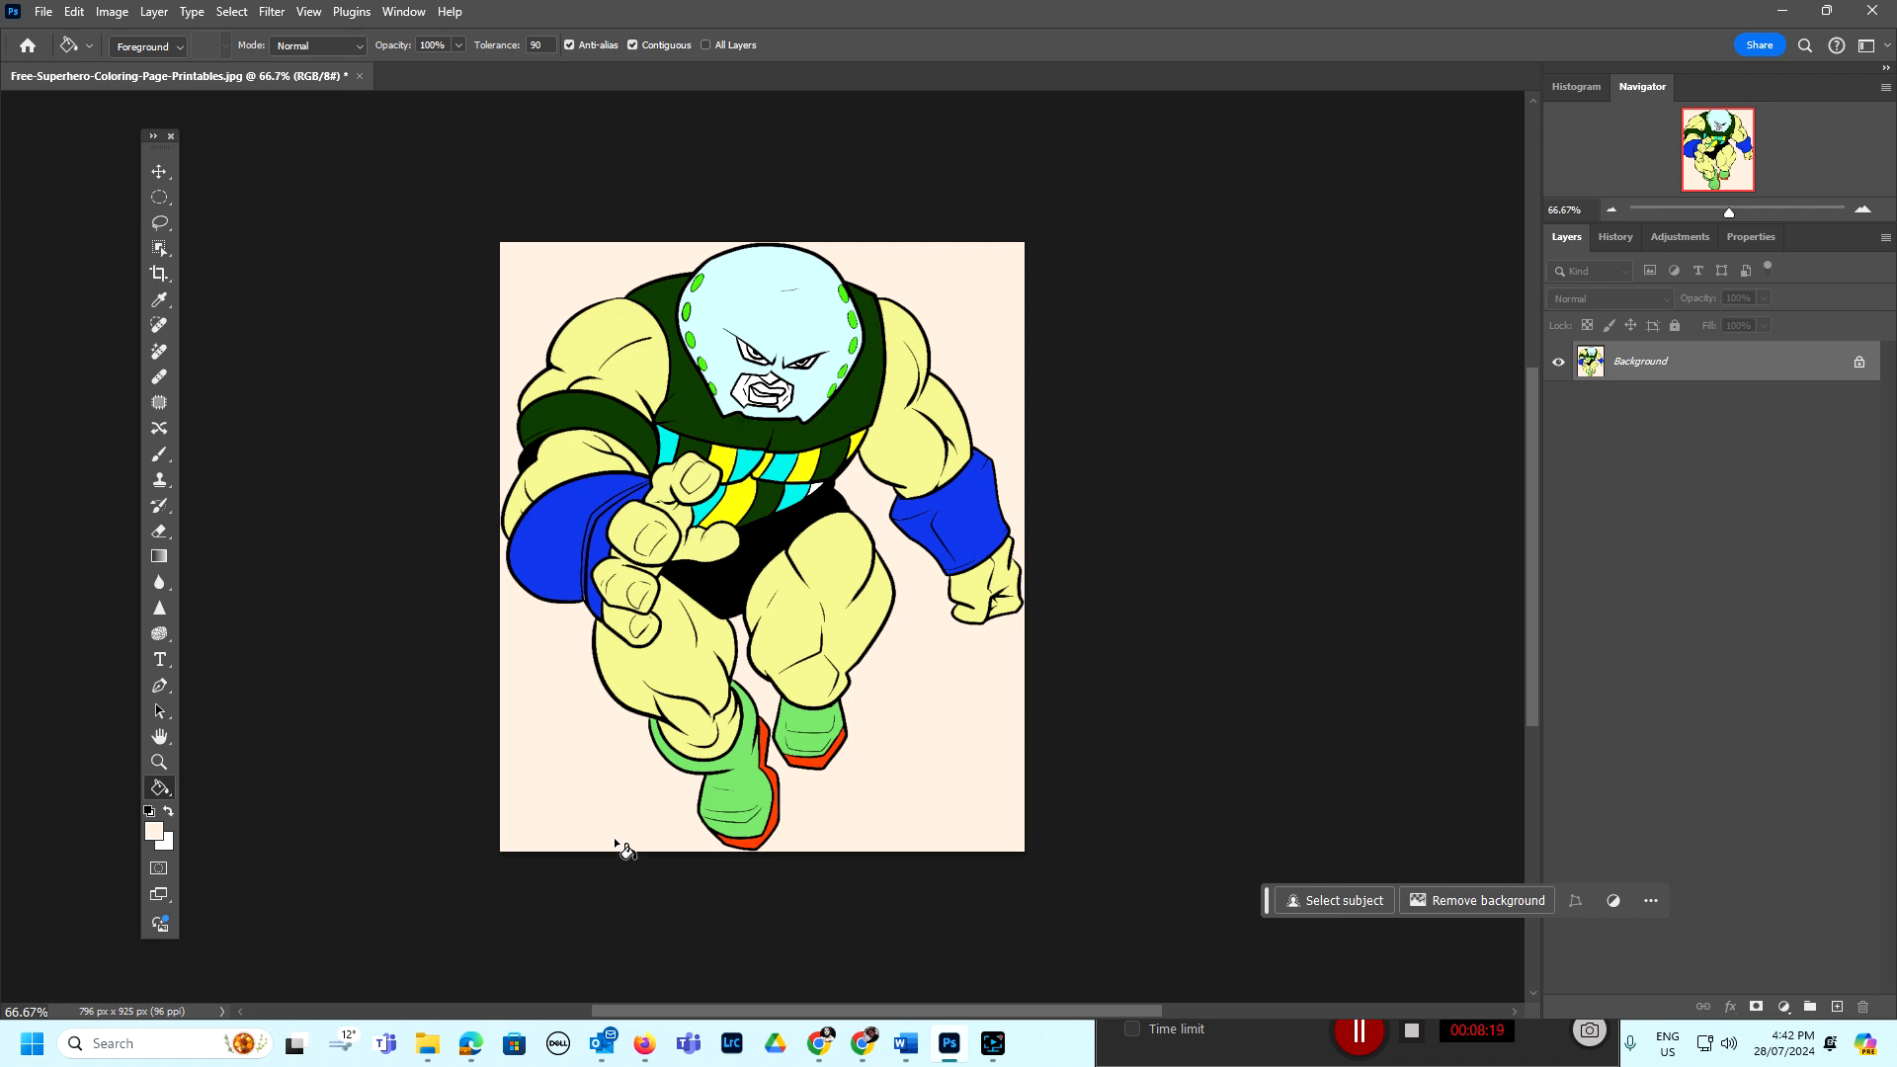
- Save the picture to Downloads as a JPEG named Free-Superhero-Coloring-Page-Printables1 with Maximum quality 12 and the Progressive format
left_click(153, 11)
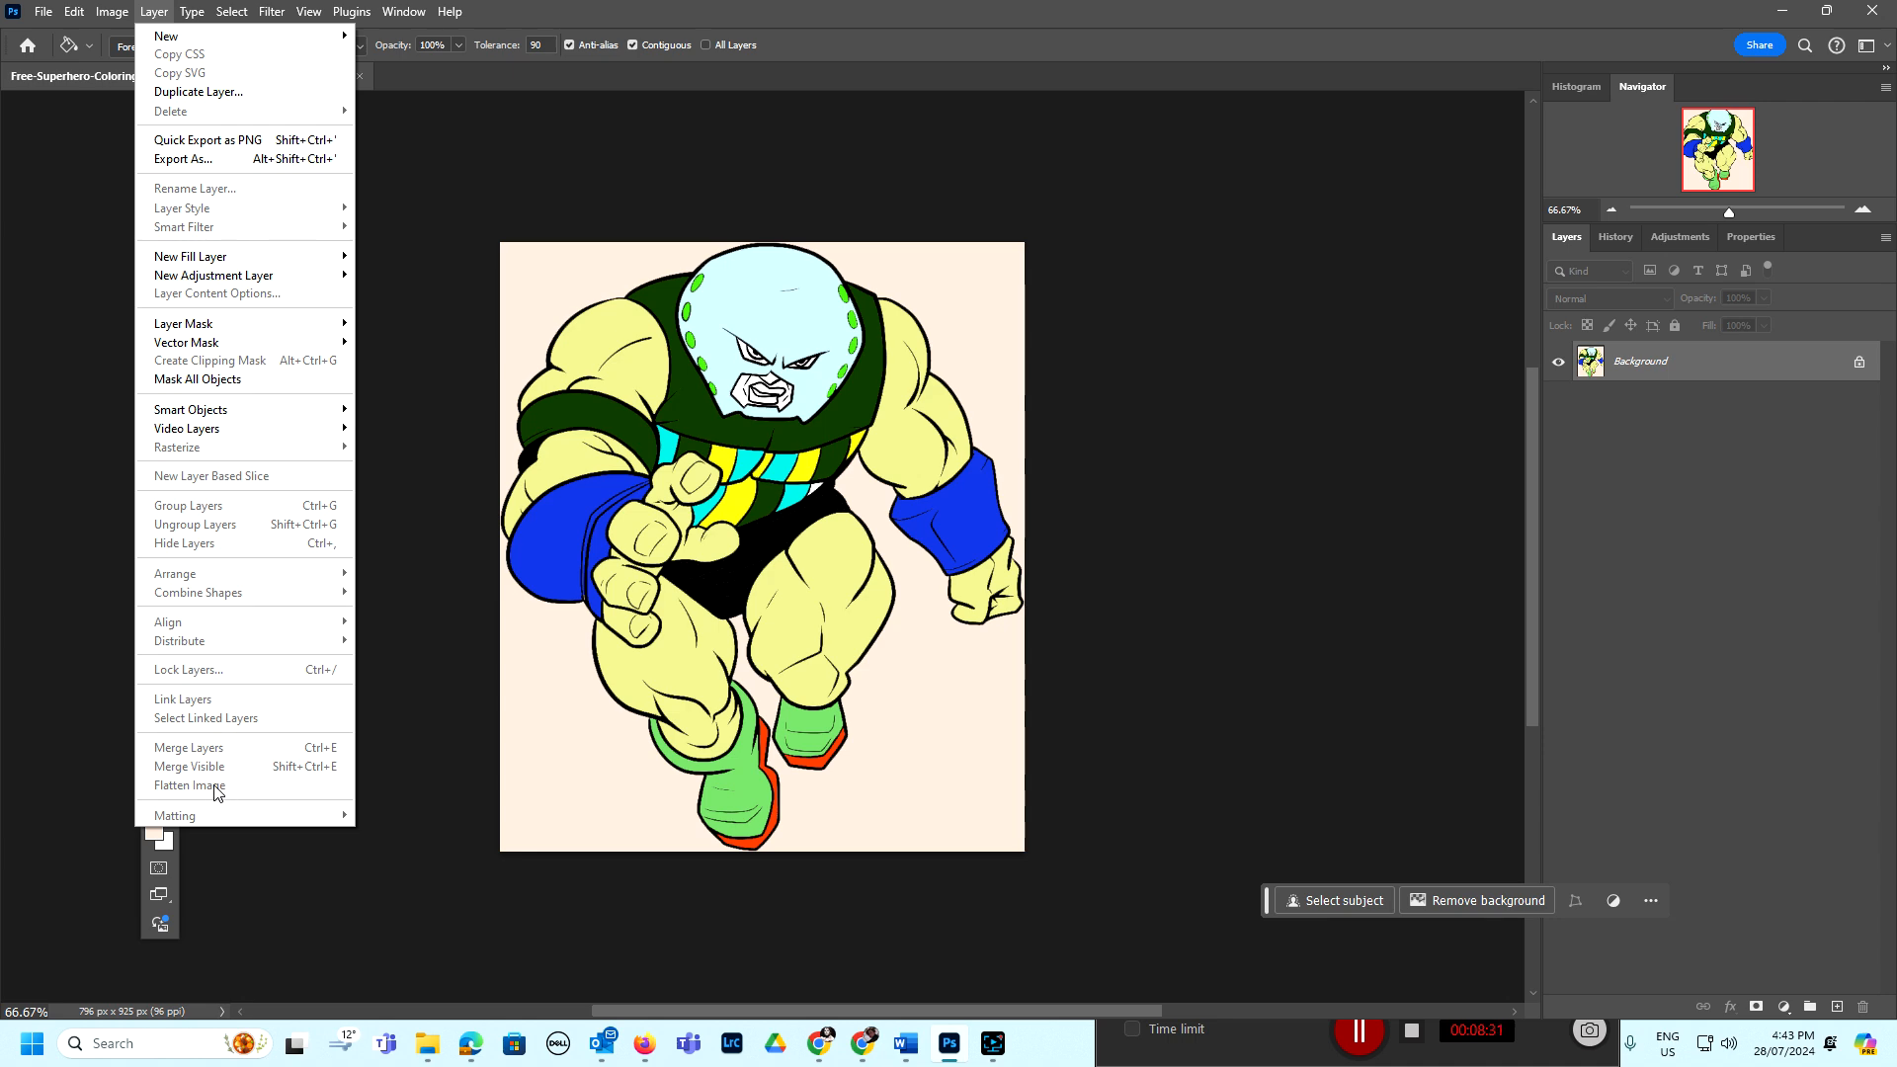
left_click(45, 11)
left_click(45, 12)
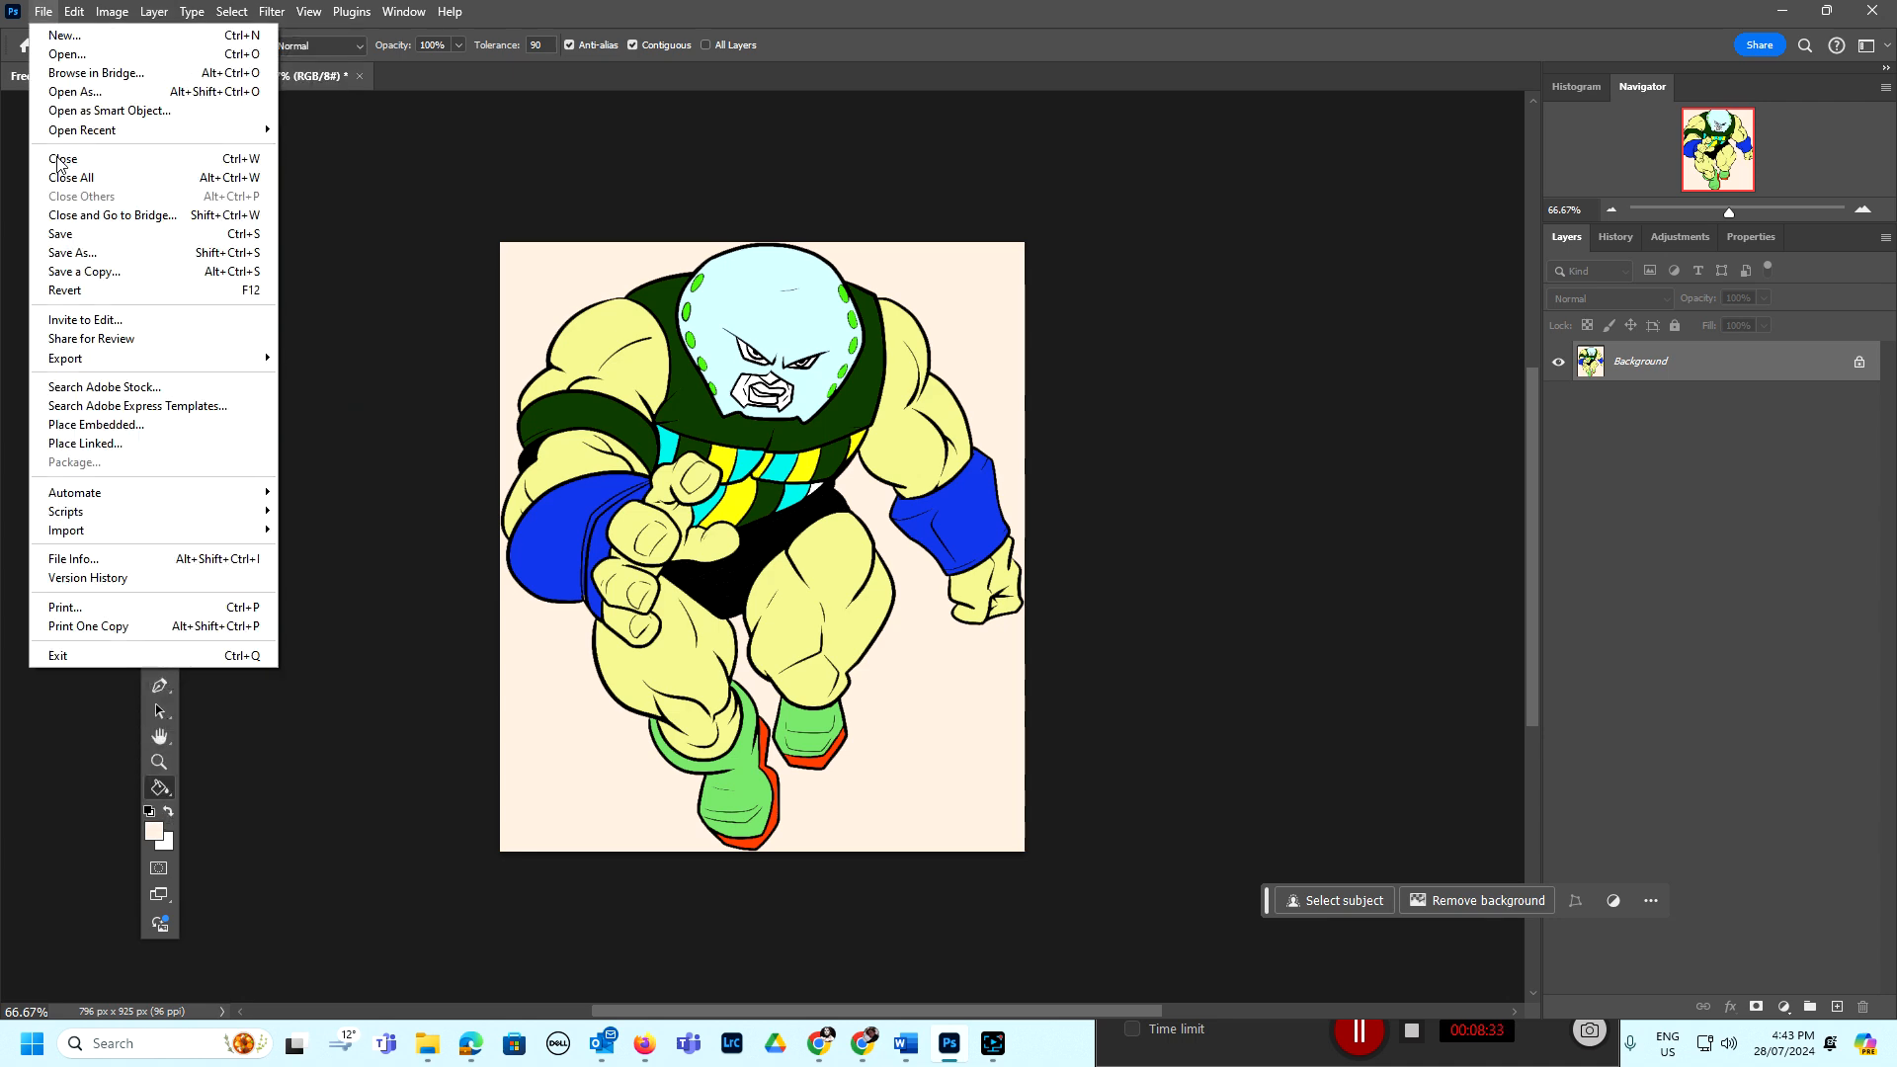
left_click(74, 253)
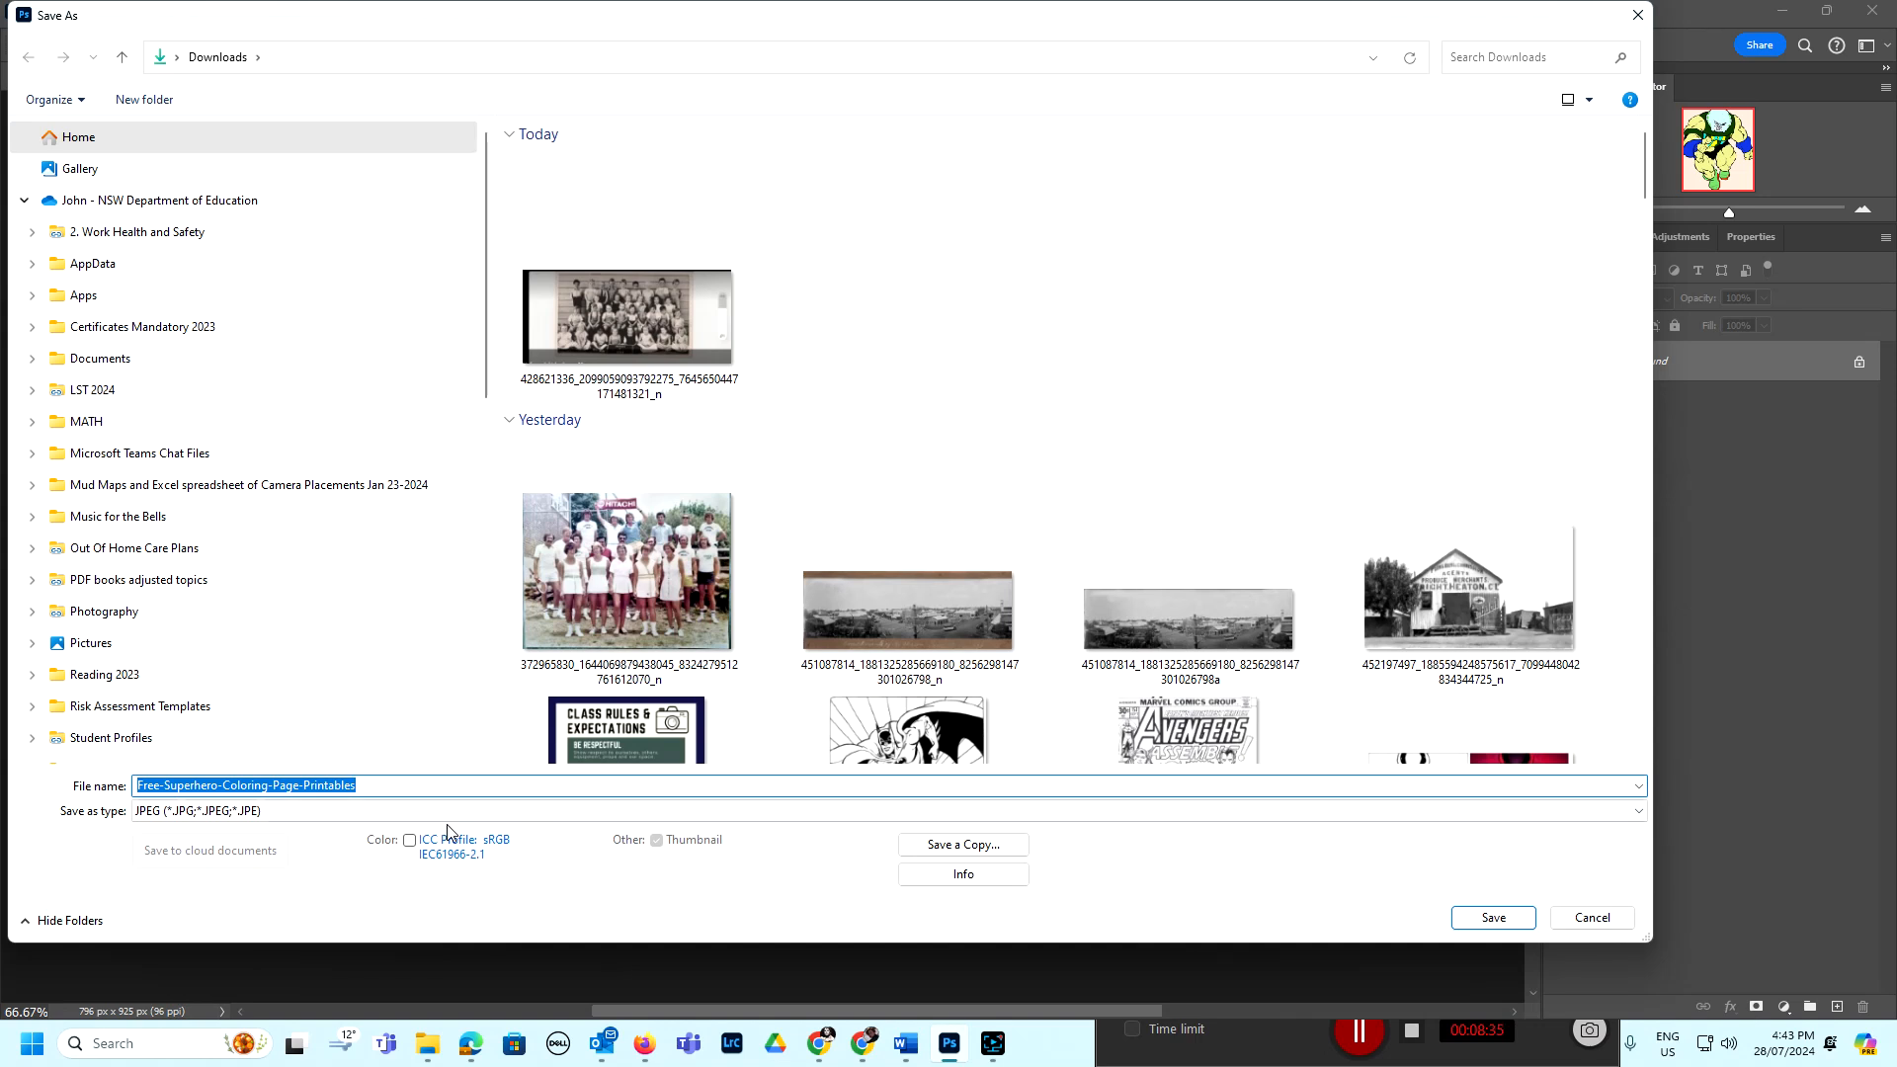
left_click(263, 816)
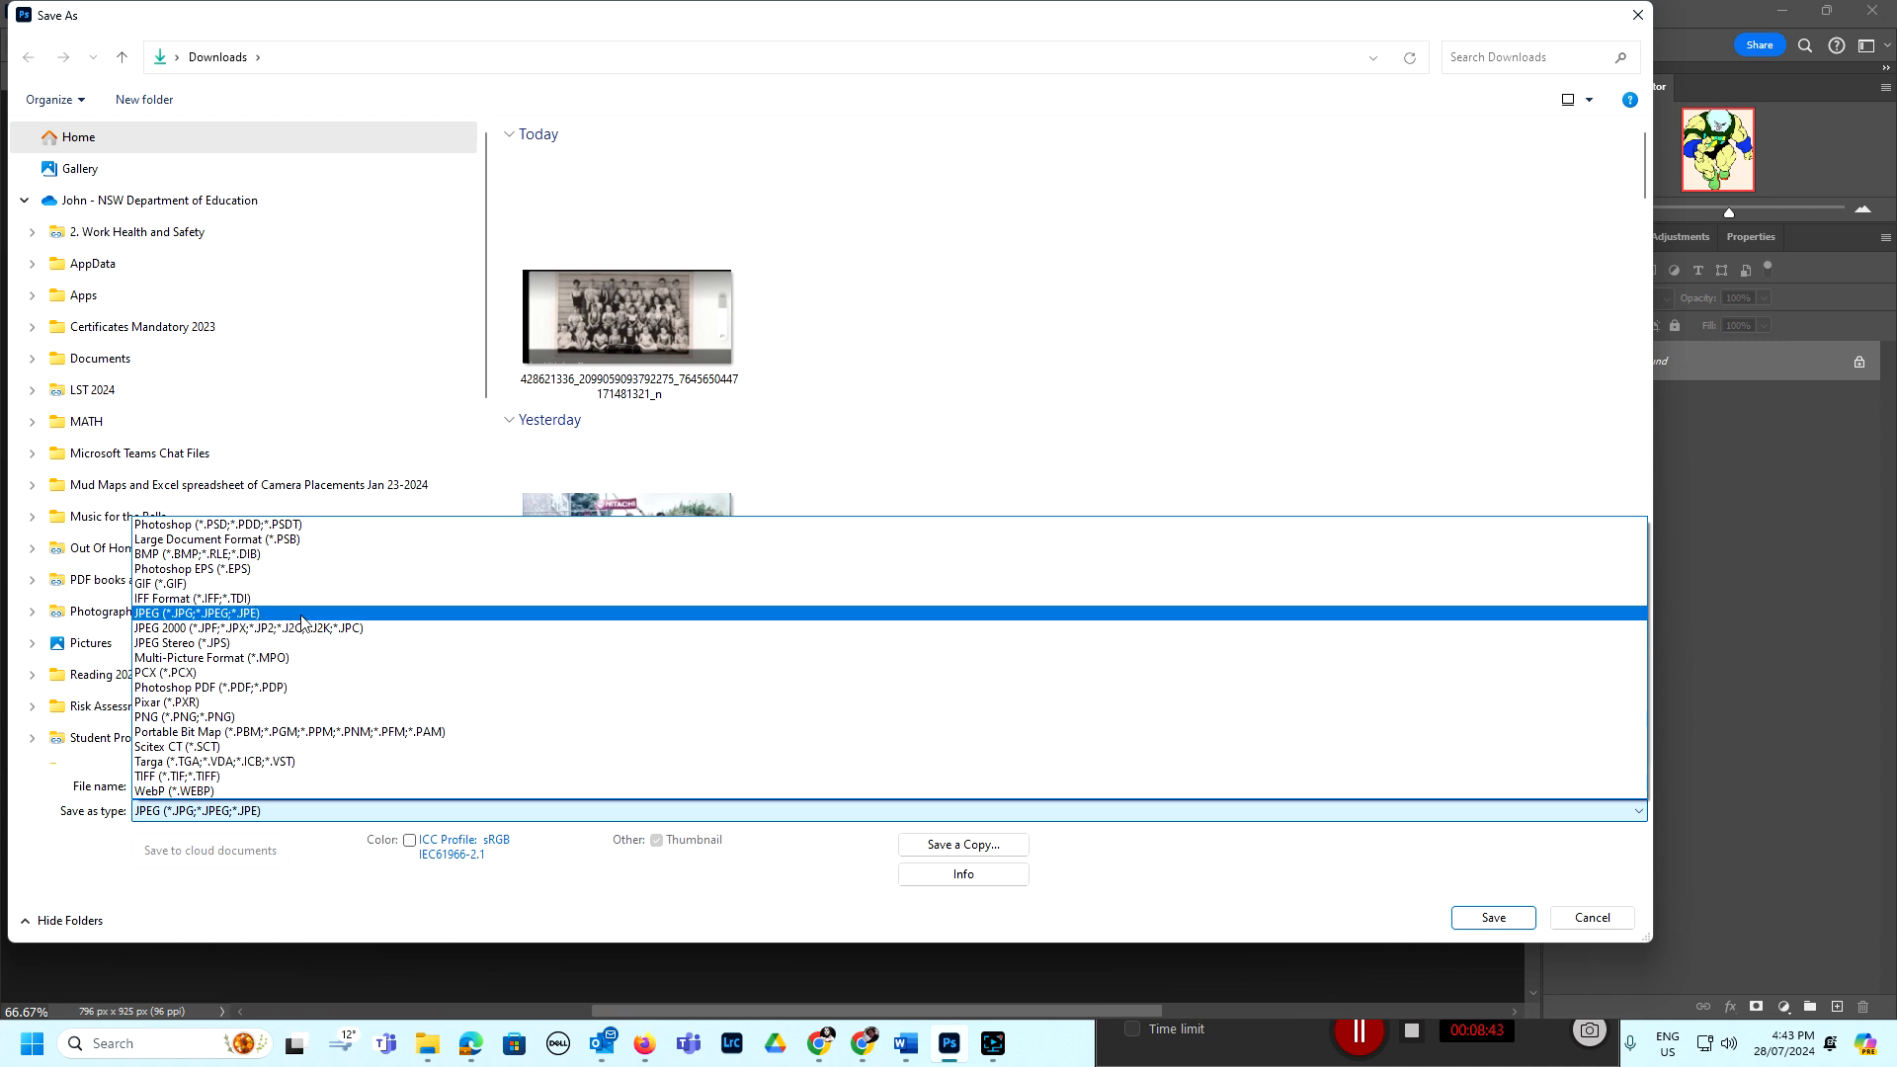
left_click(302, 614)
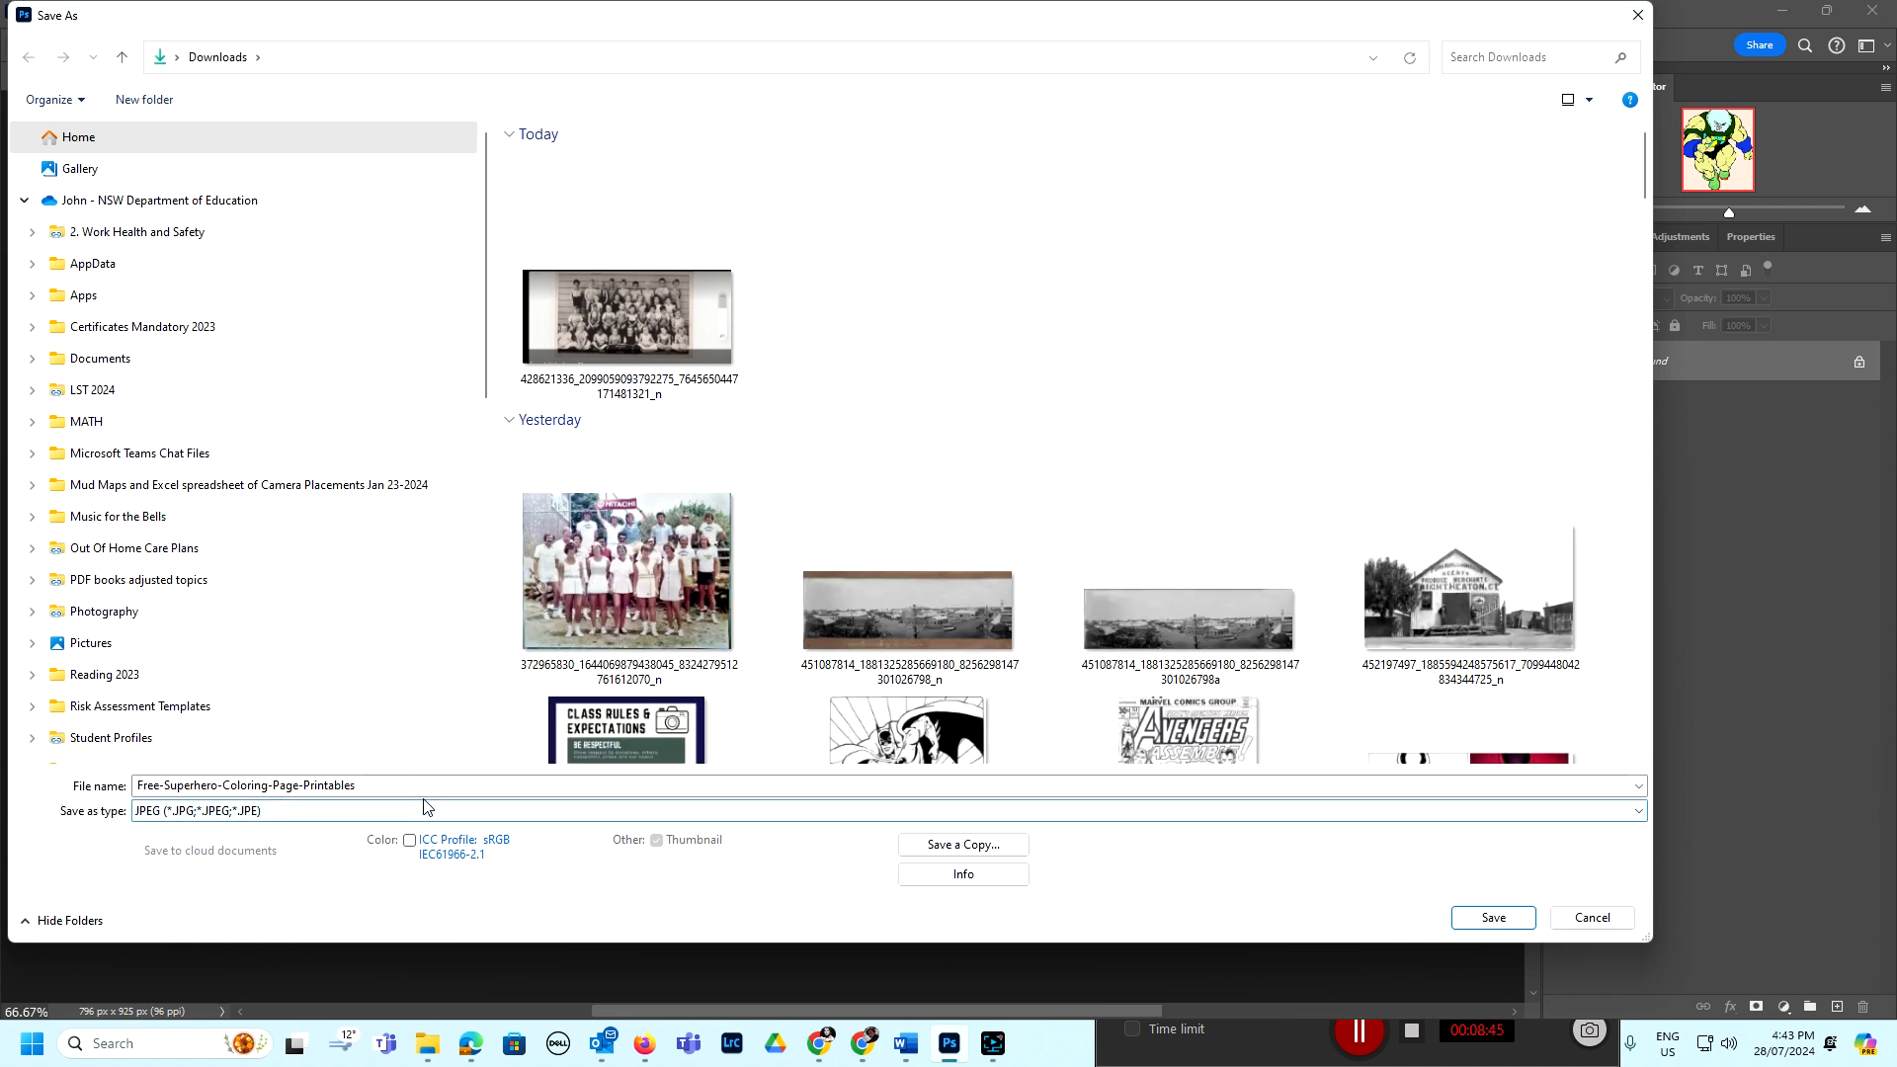
left_click(379, 788)
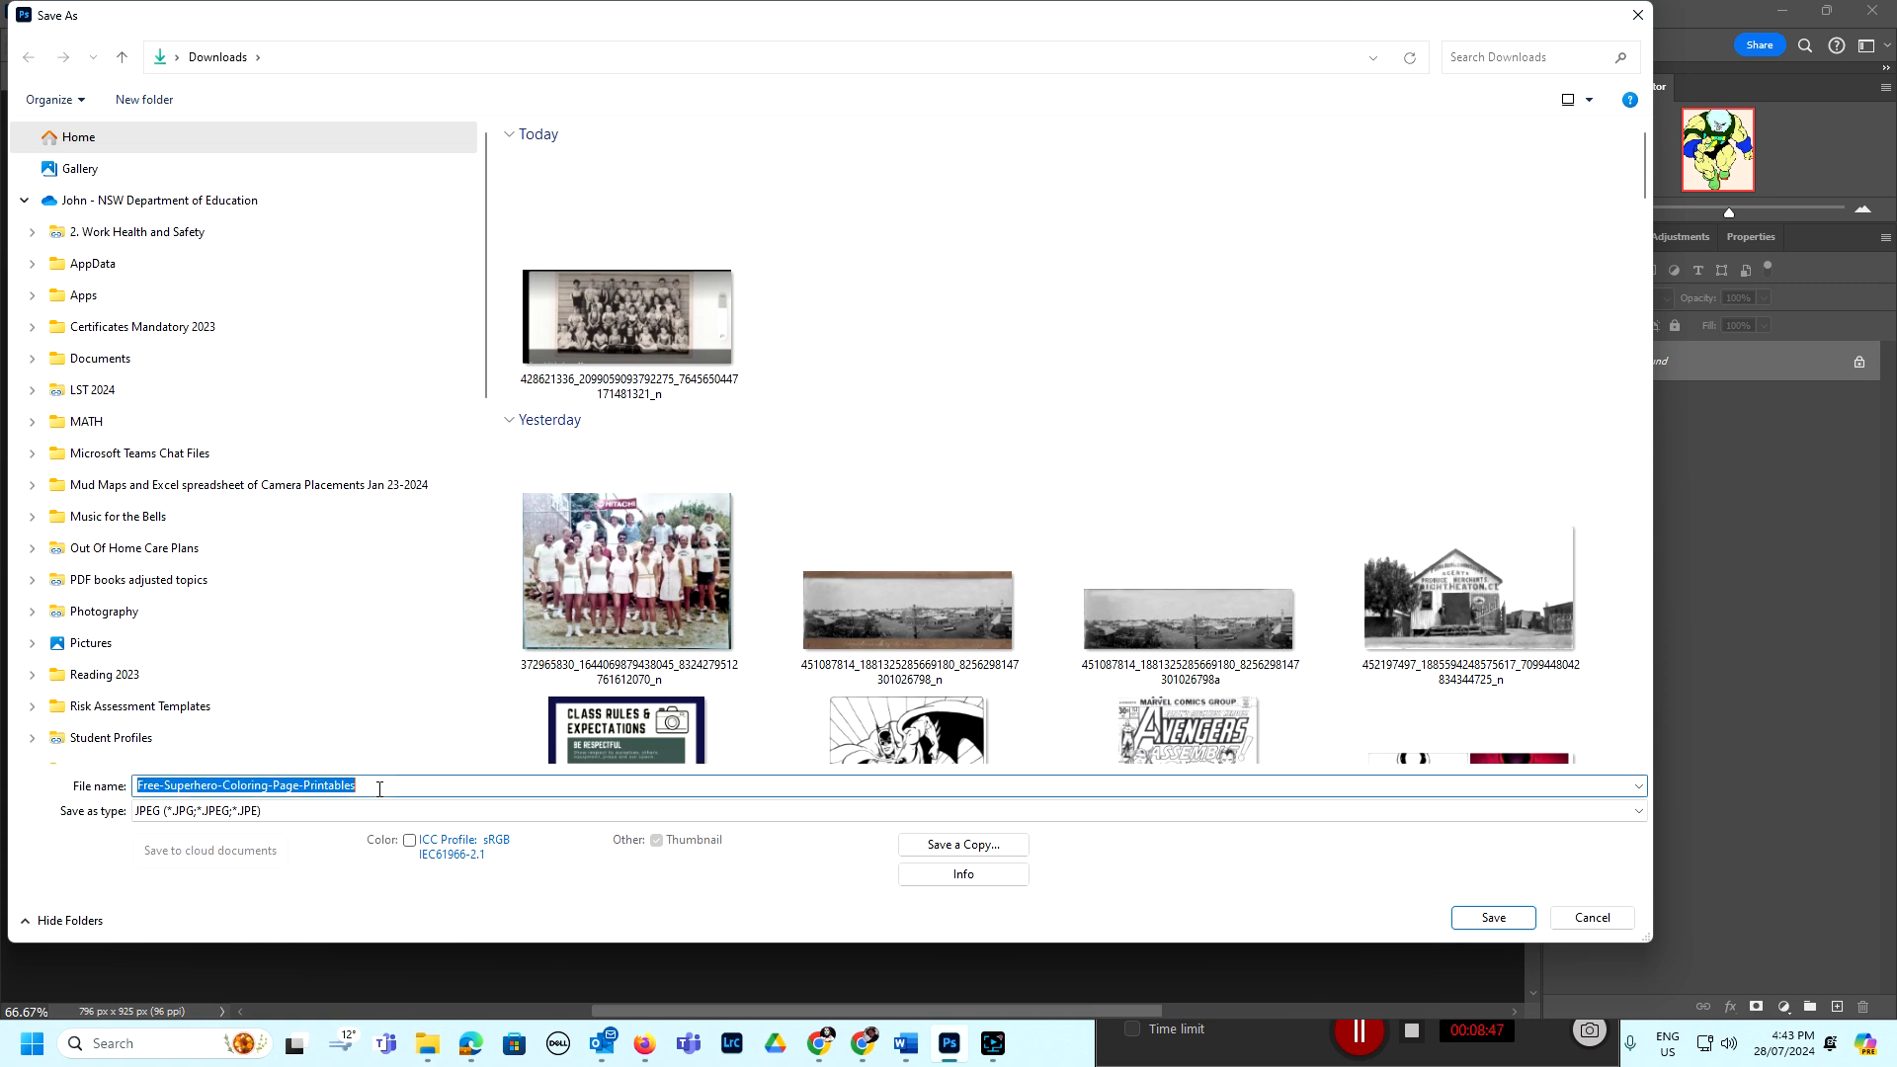
left_click(378, 788)
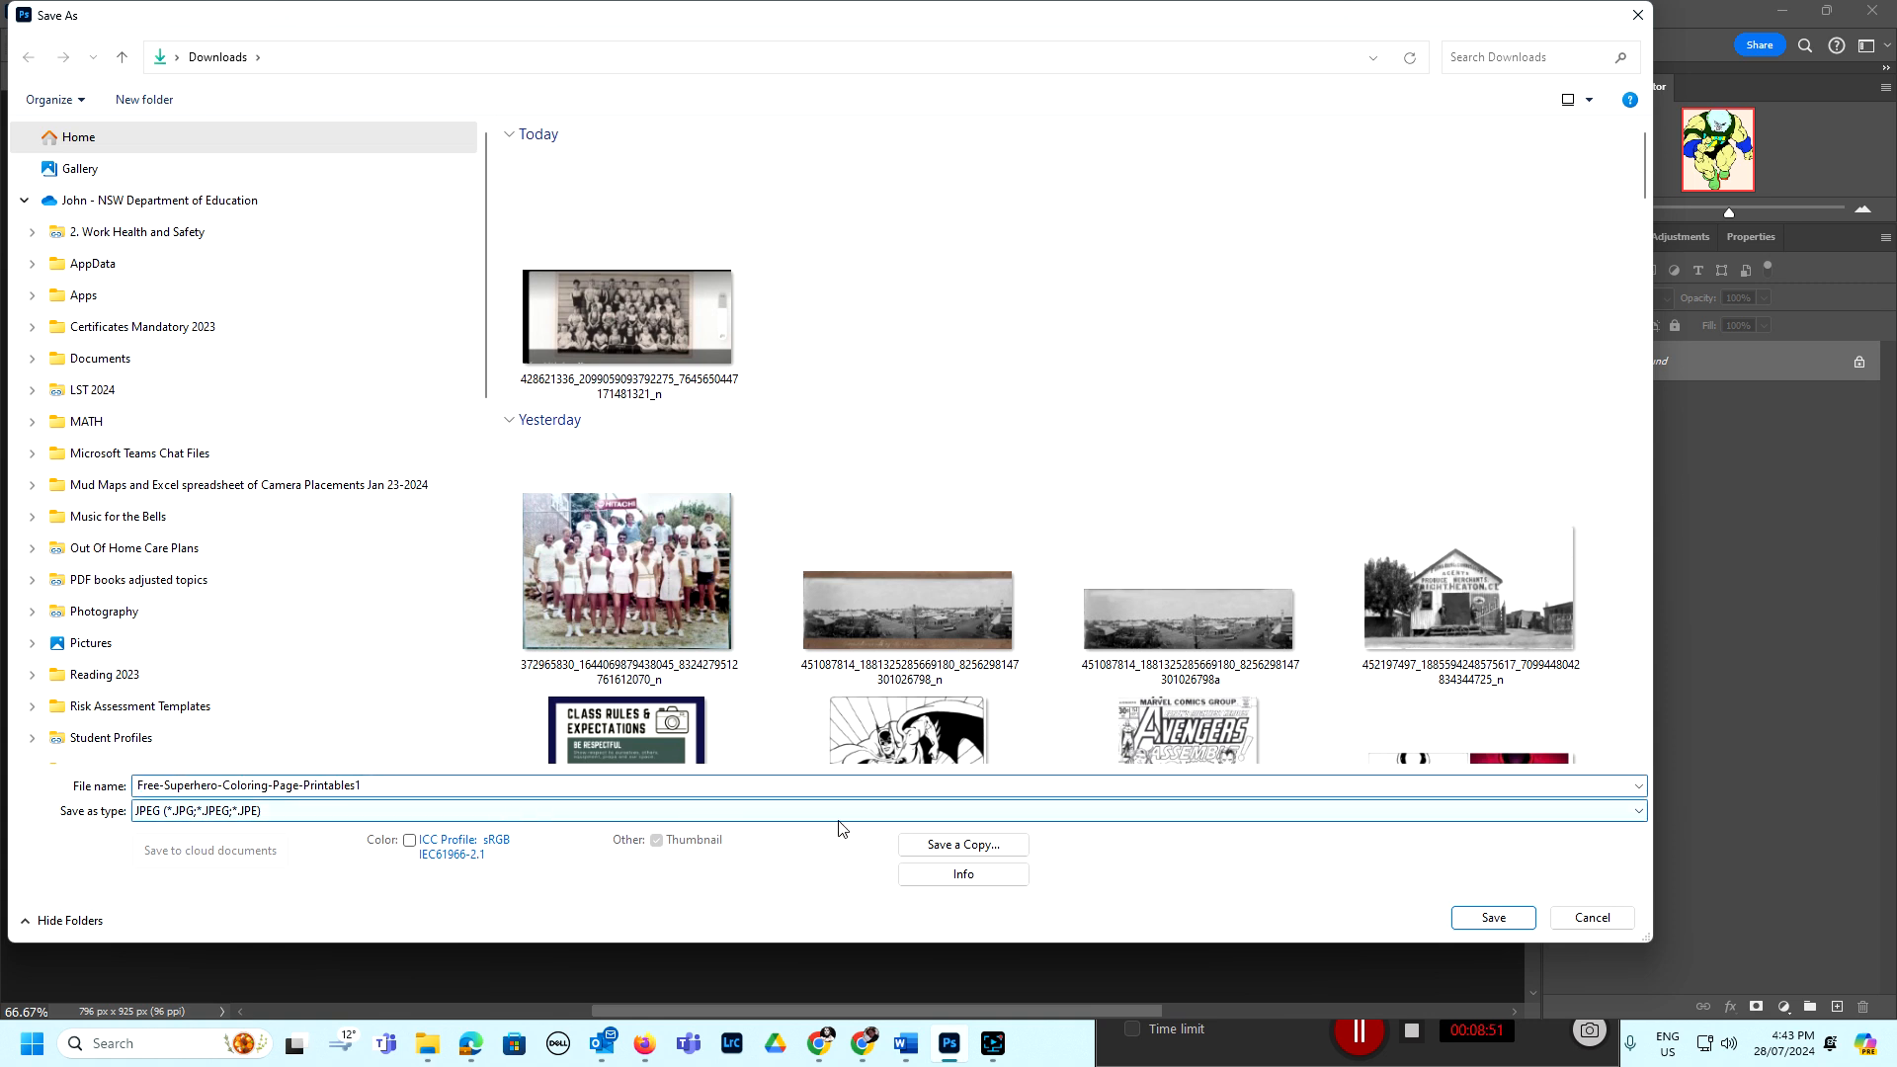
left_click(1527, 921)
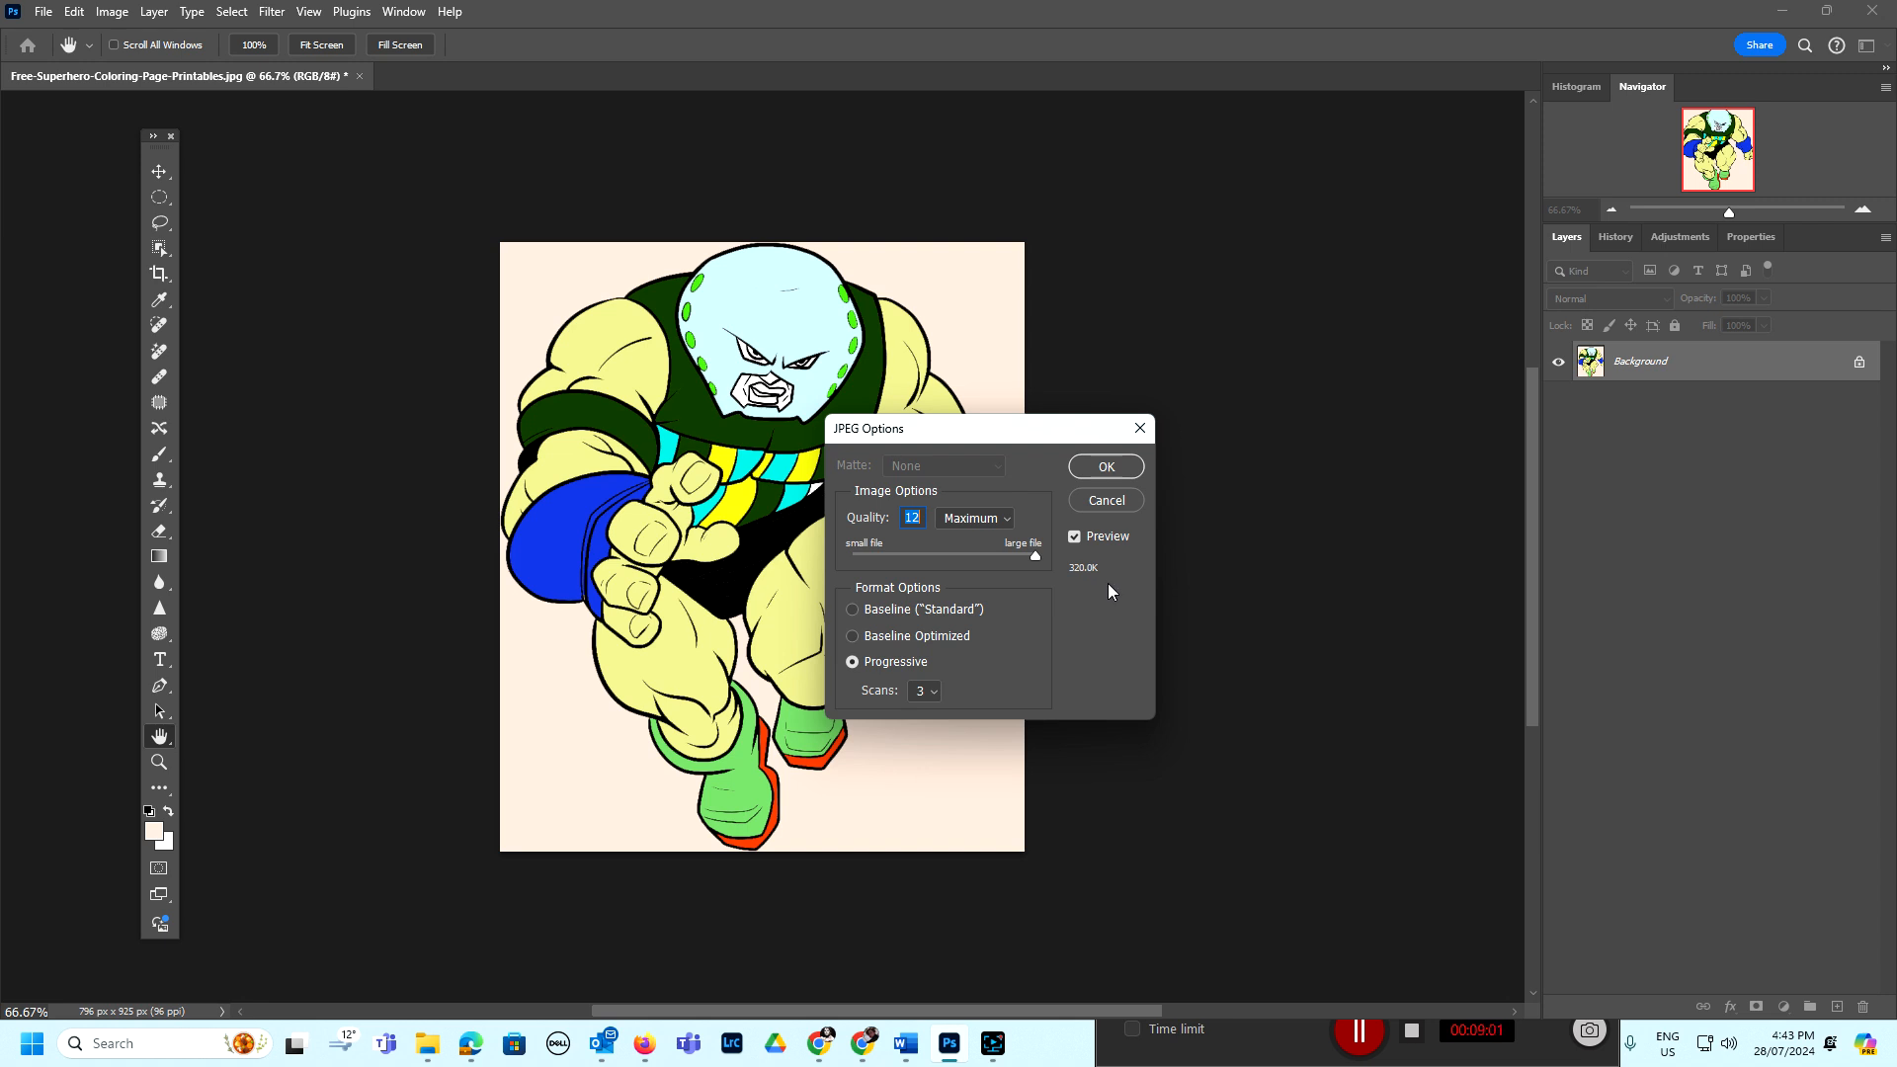
left_click(1133, 467)
key("g")
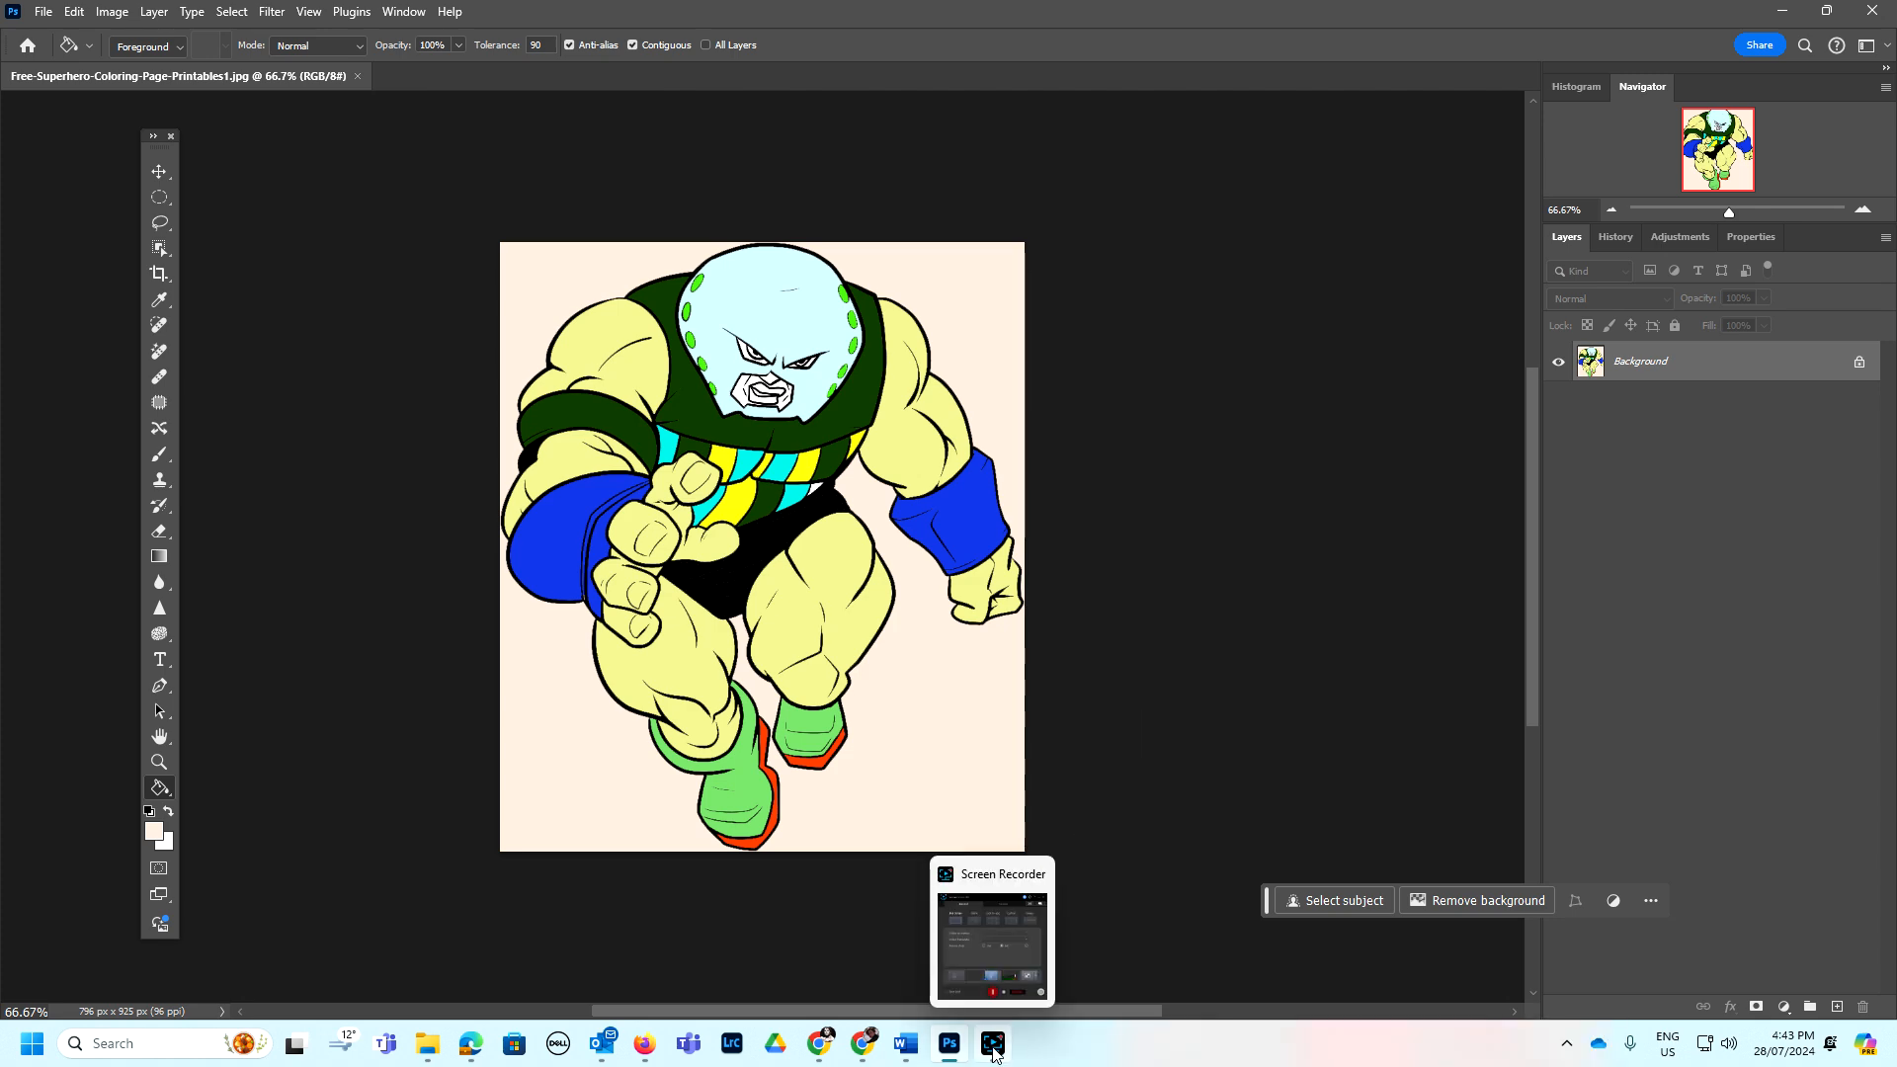
left_click(1017, 954)
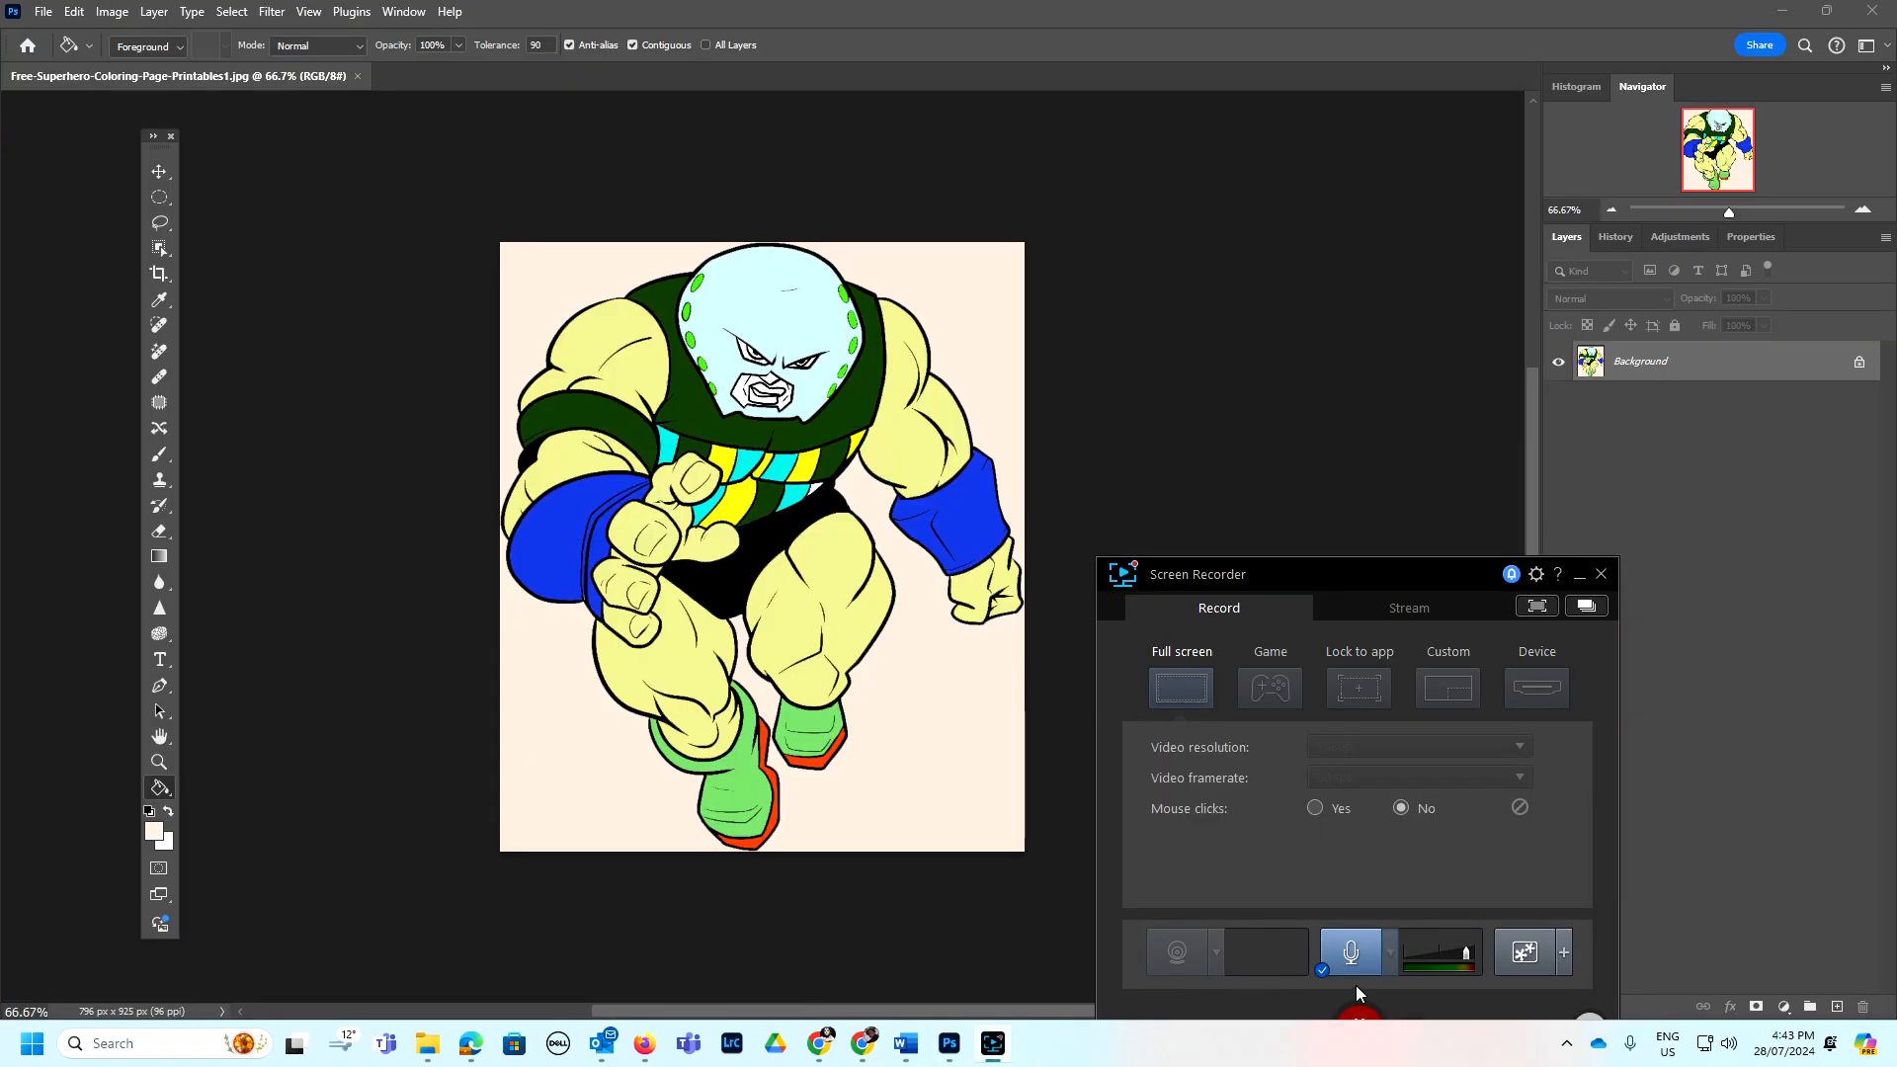
left_click_drag(1399, 589, 1407, 330)
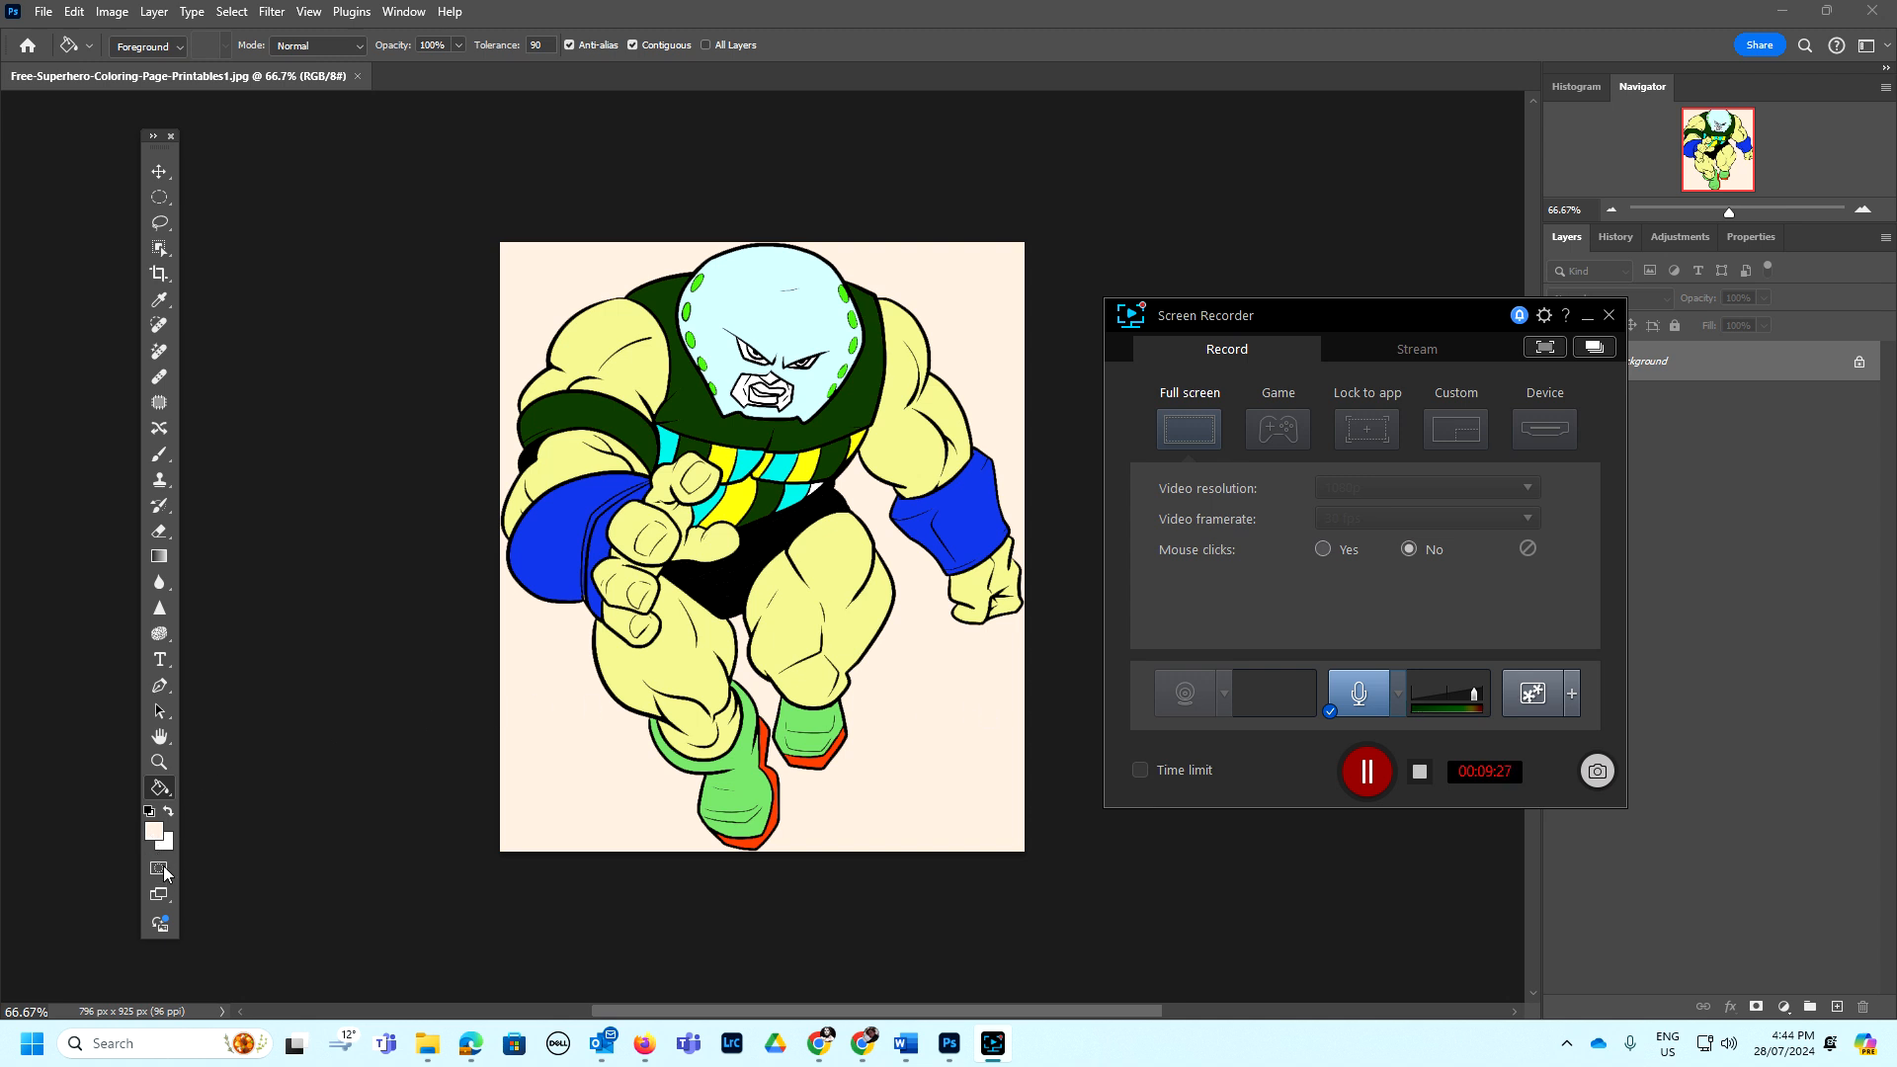
- Set the foreground color to orange (dc640c) and fill the shoulder above the dark green armband with it
left_click(158, 832)
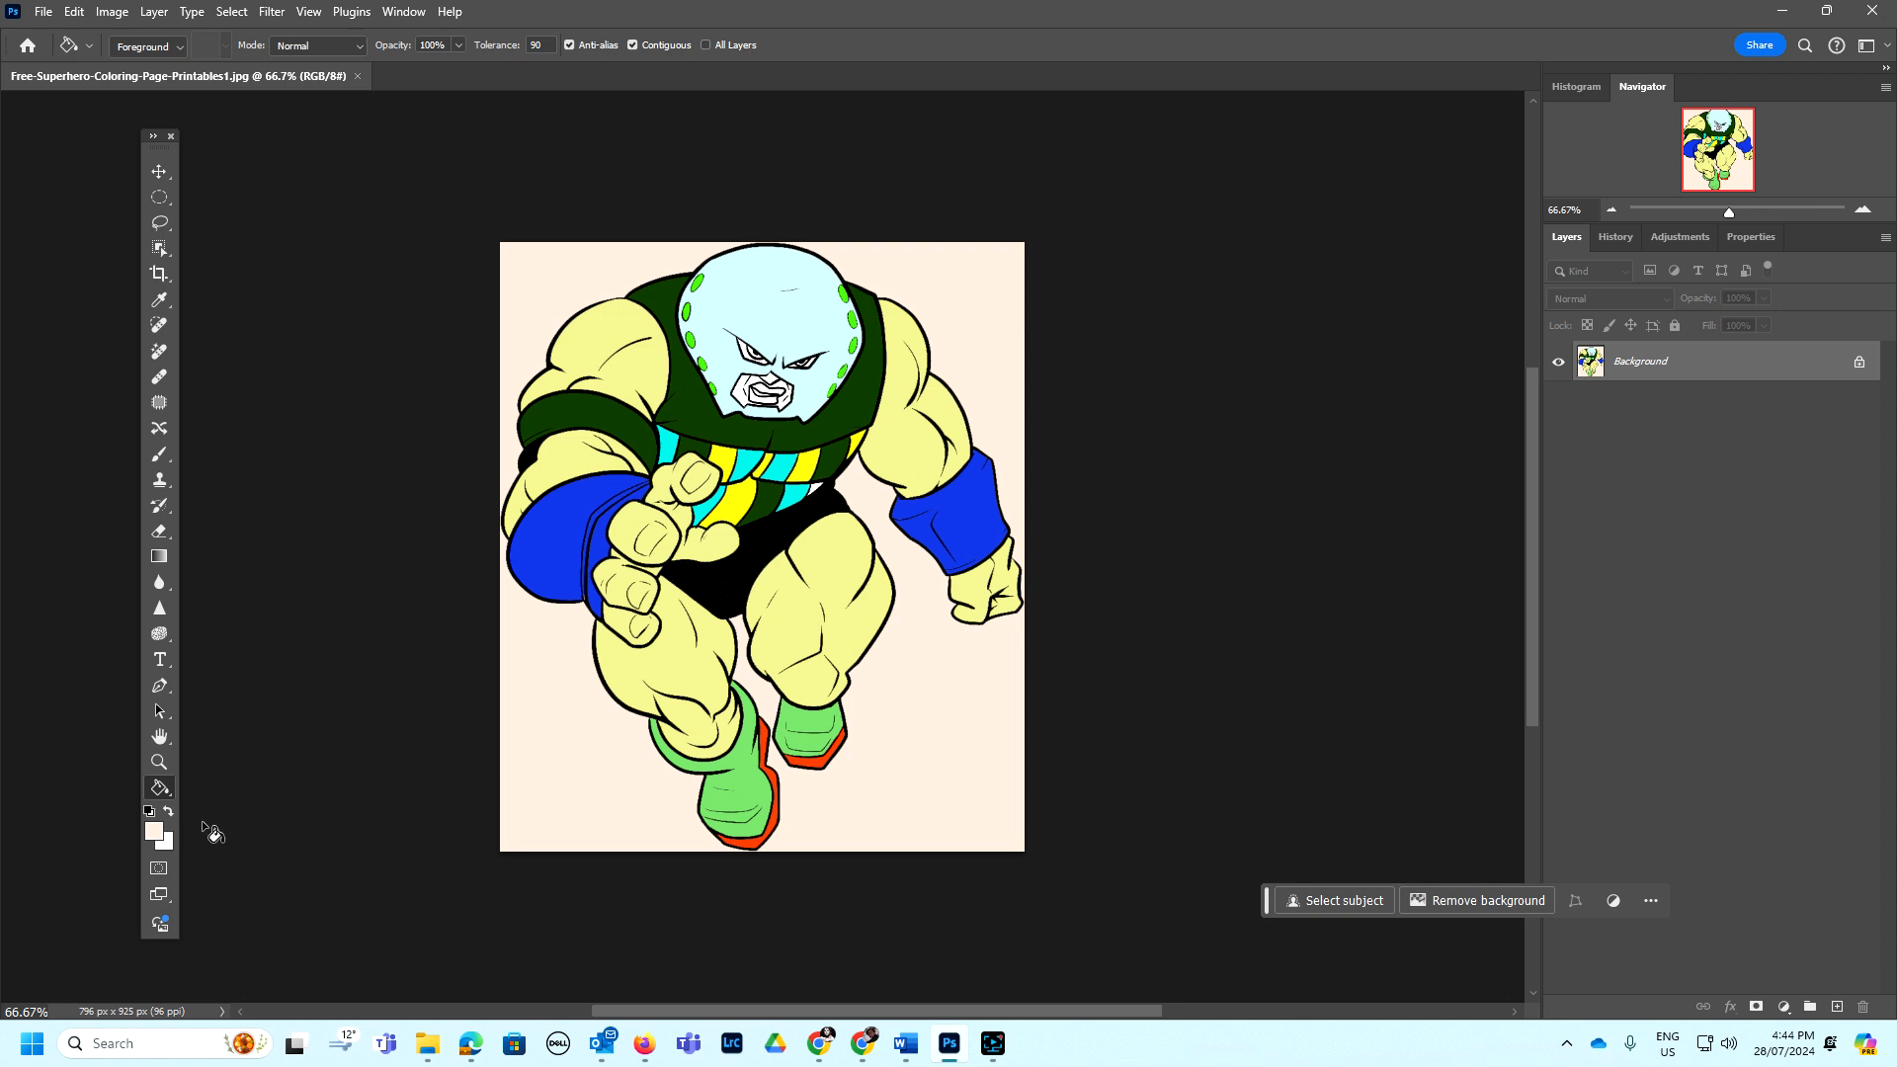
left_click(157, 838)
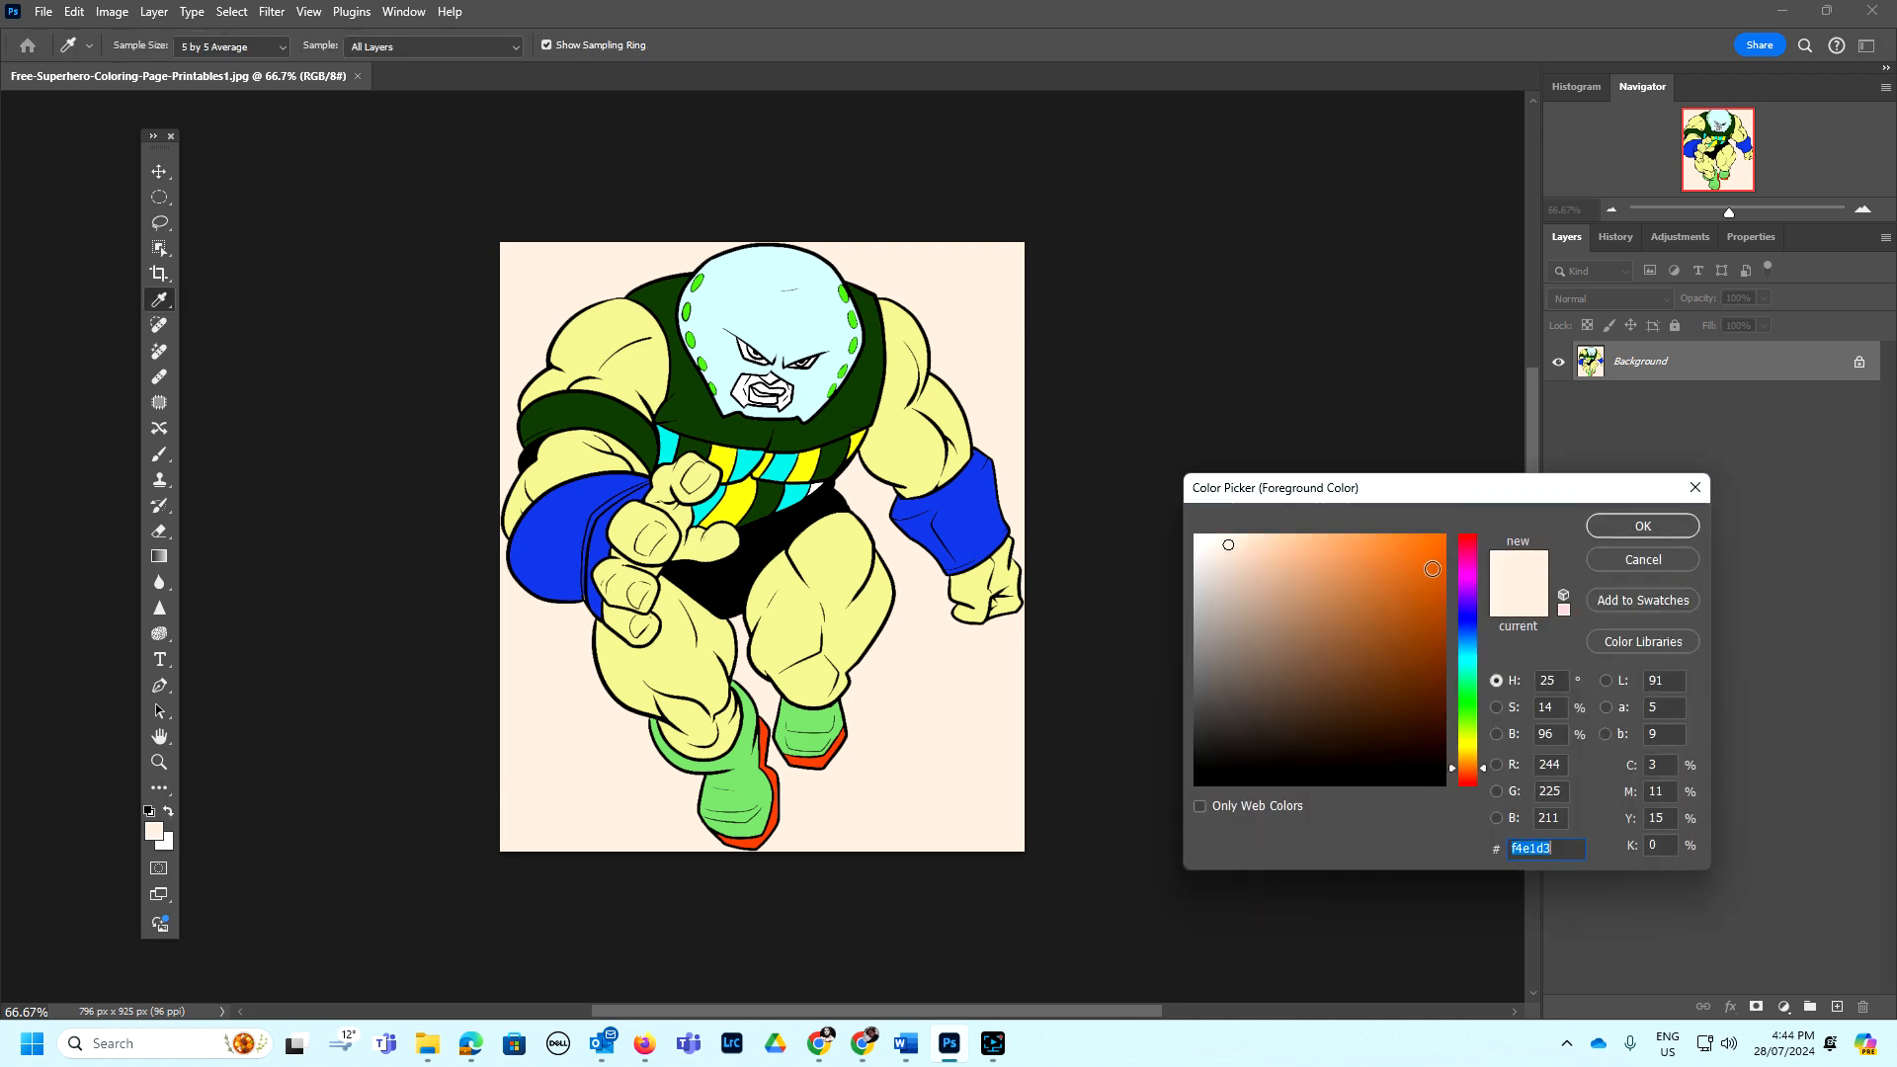
left_click(1432, 568)
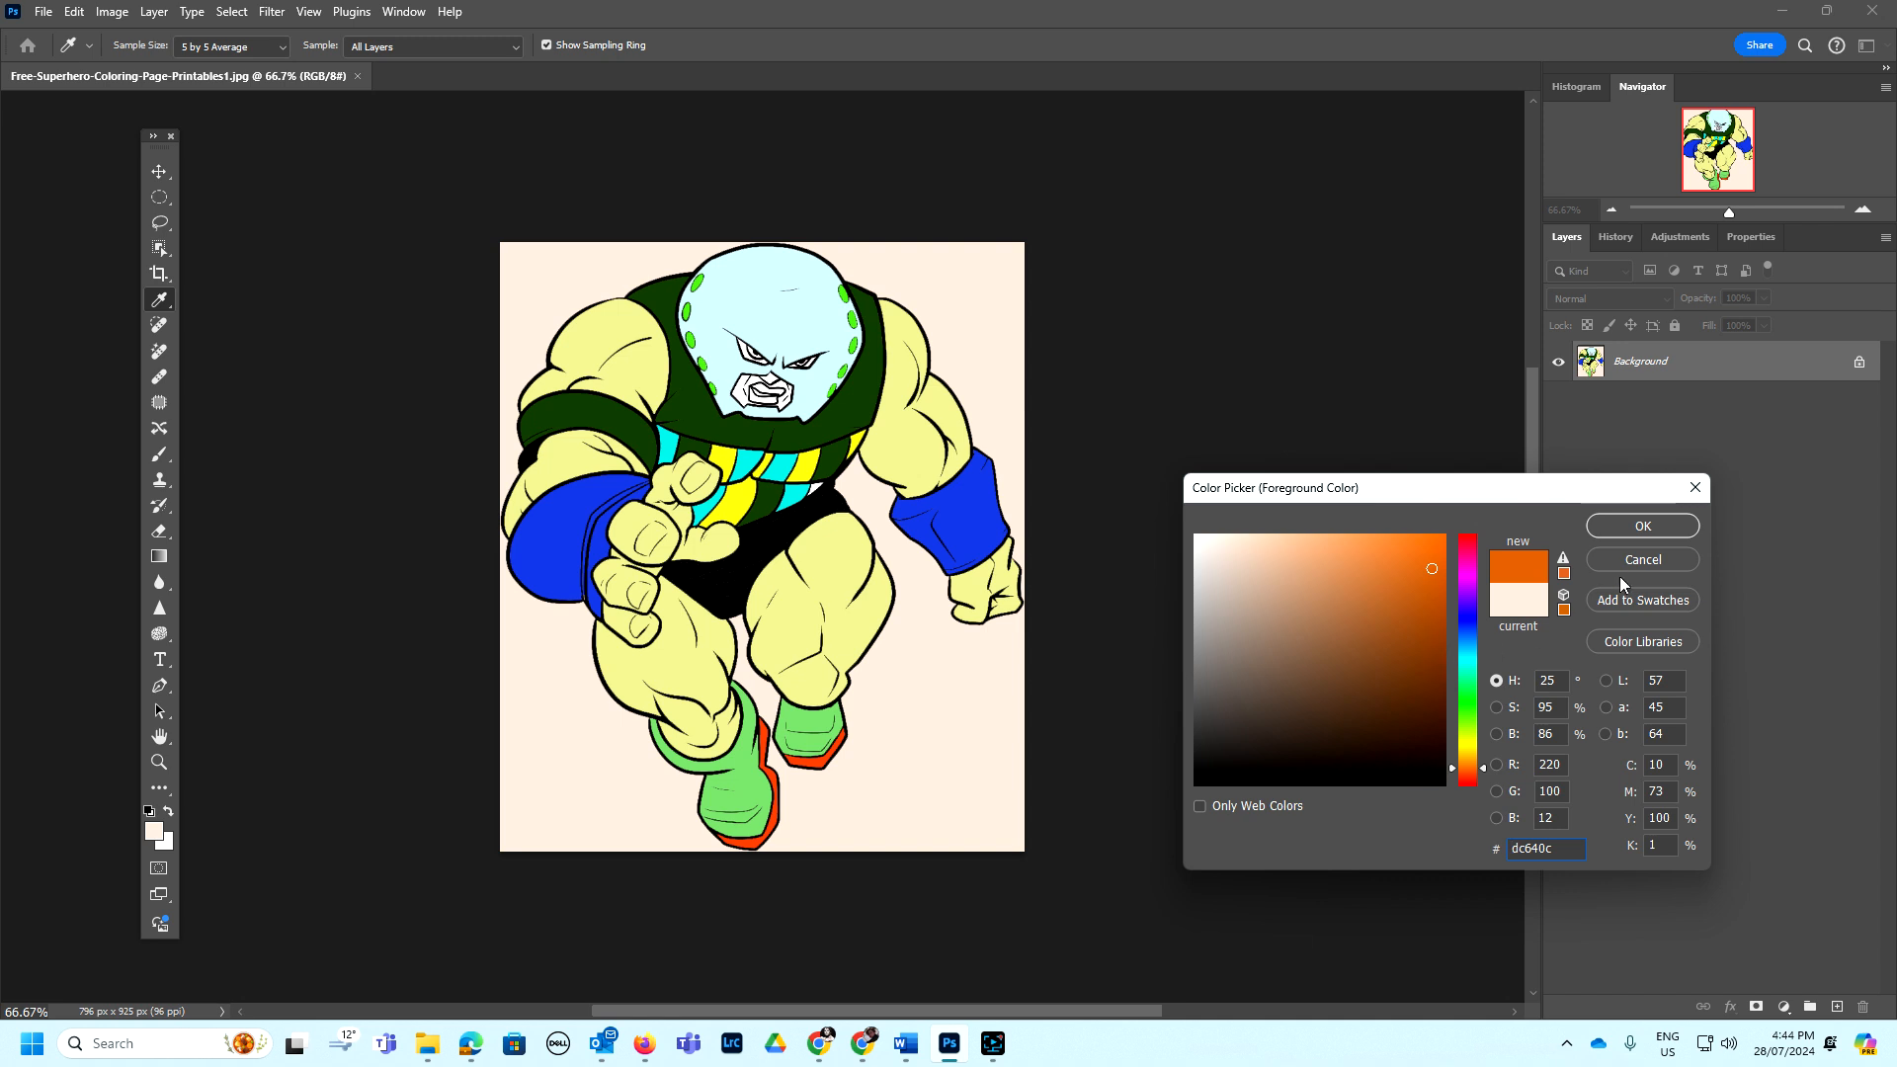
left_click(1643, 528)
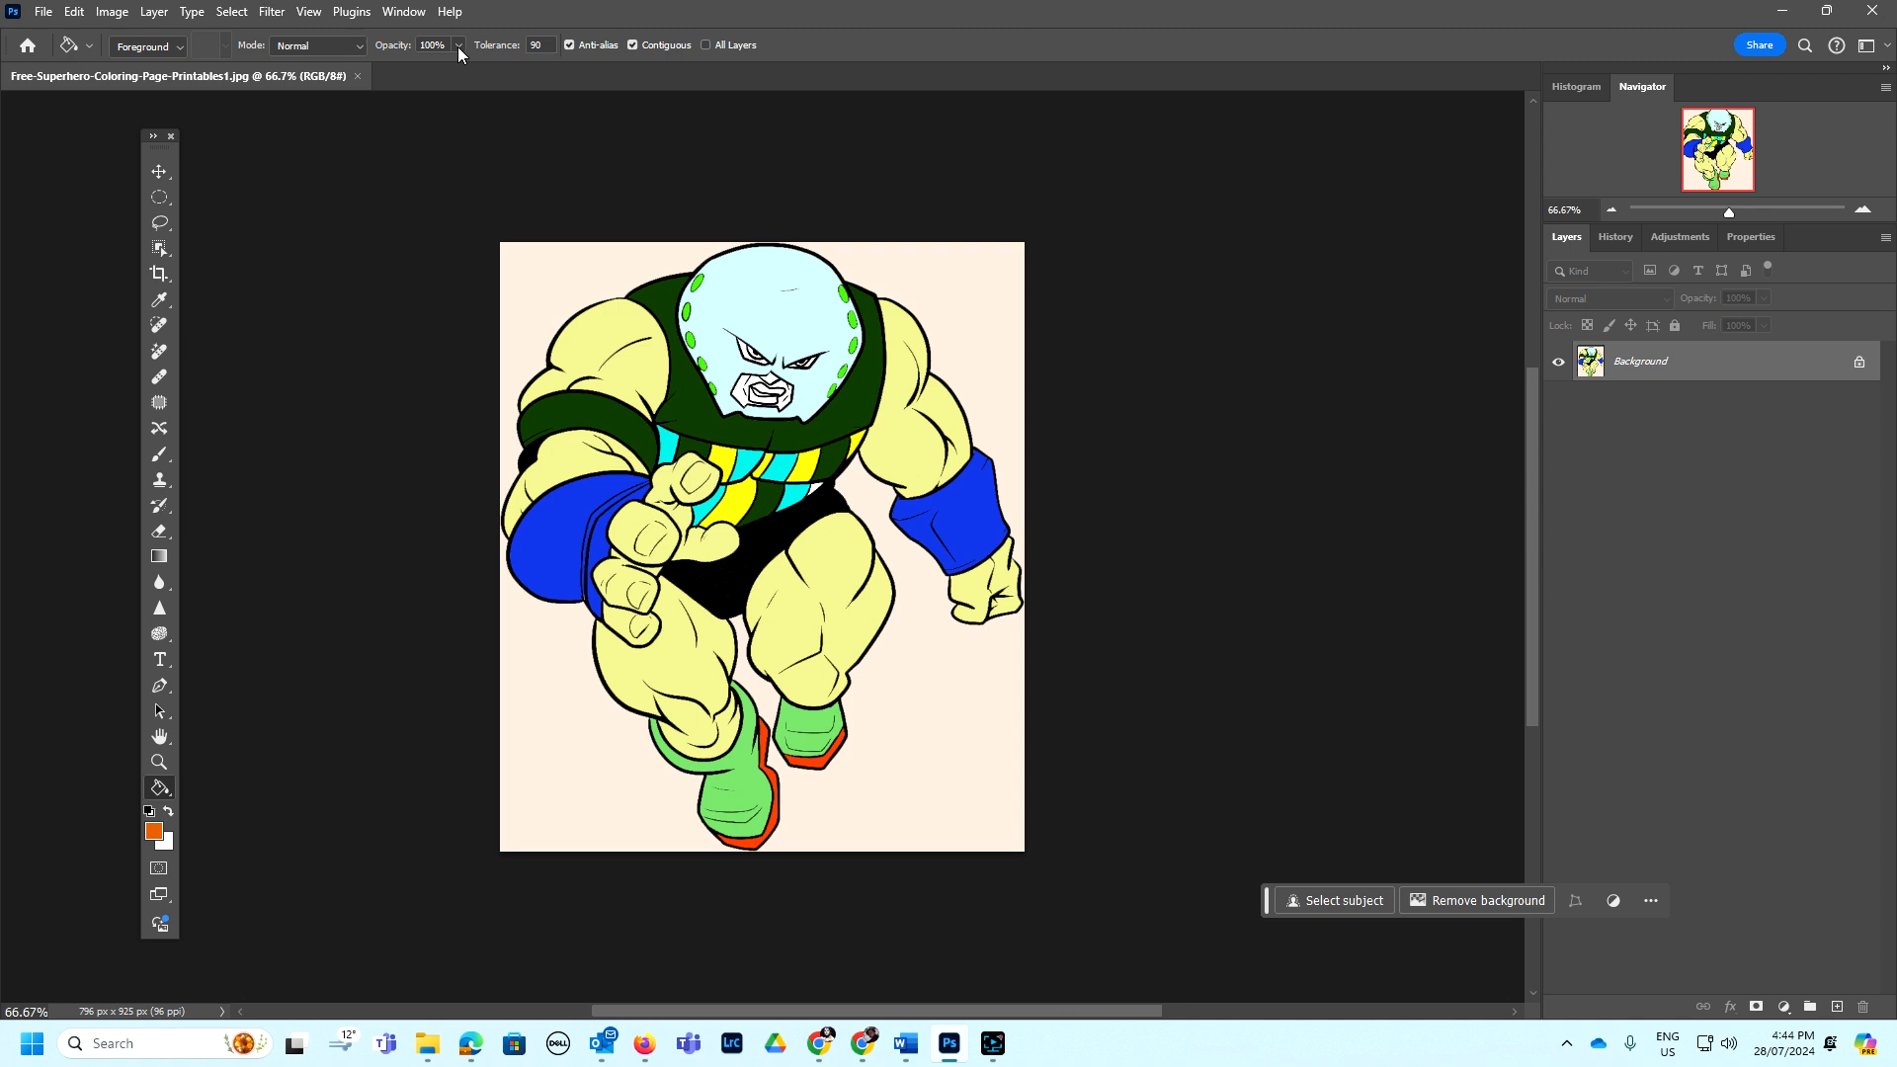
left_click(586, 348)
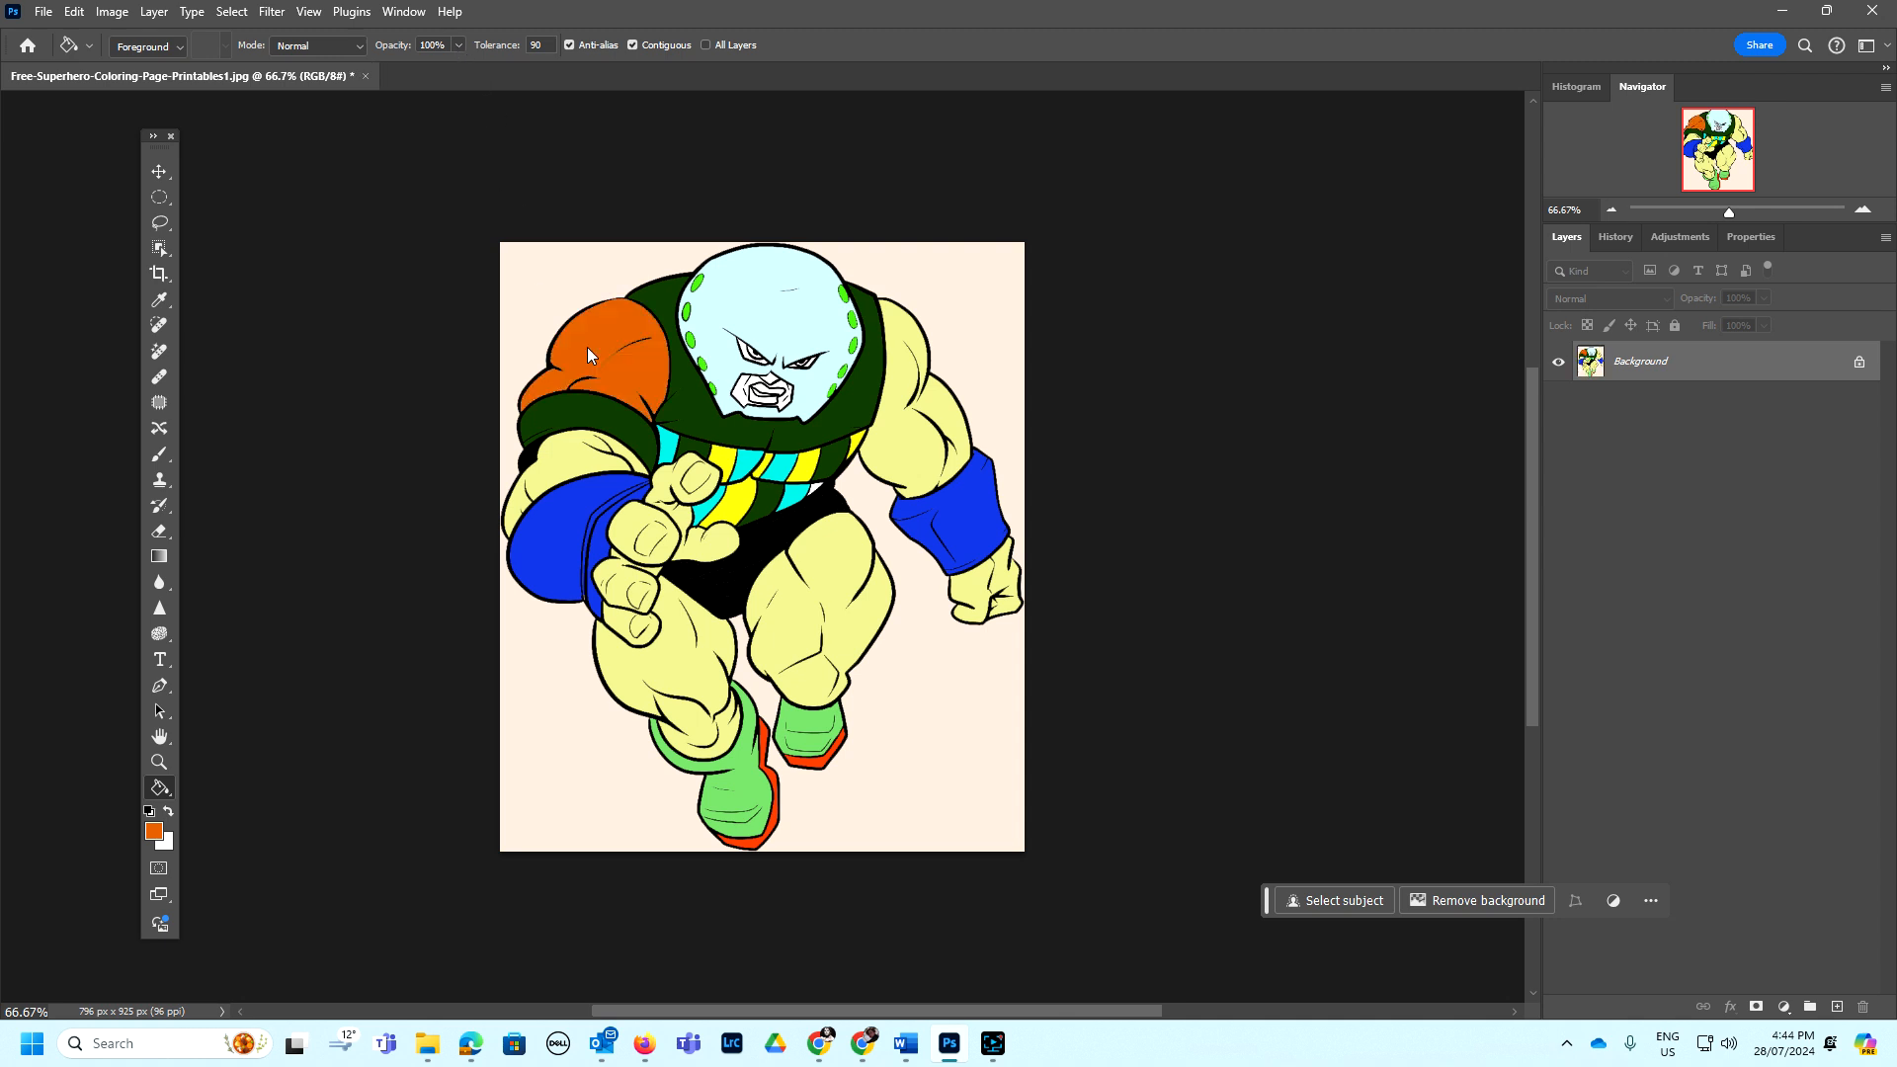
- Lower the Paint Bucket opacity to 22% and fill the bare upper arm, both legs and the clenched fist with orange
left_click(457, 45)
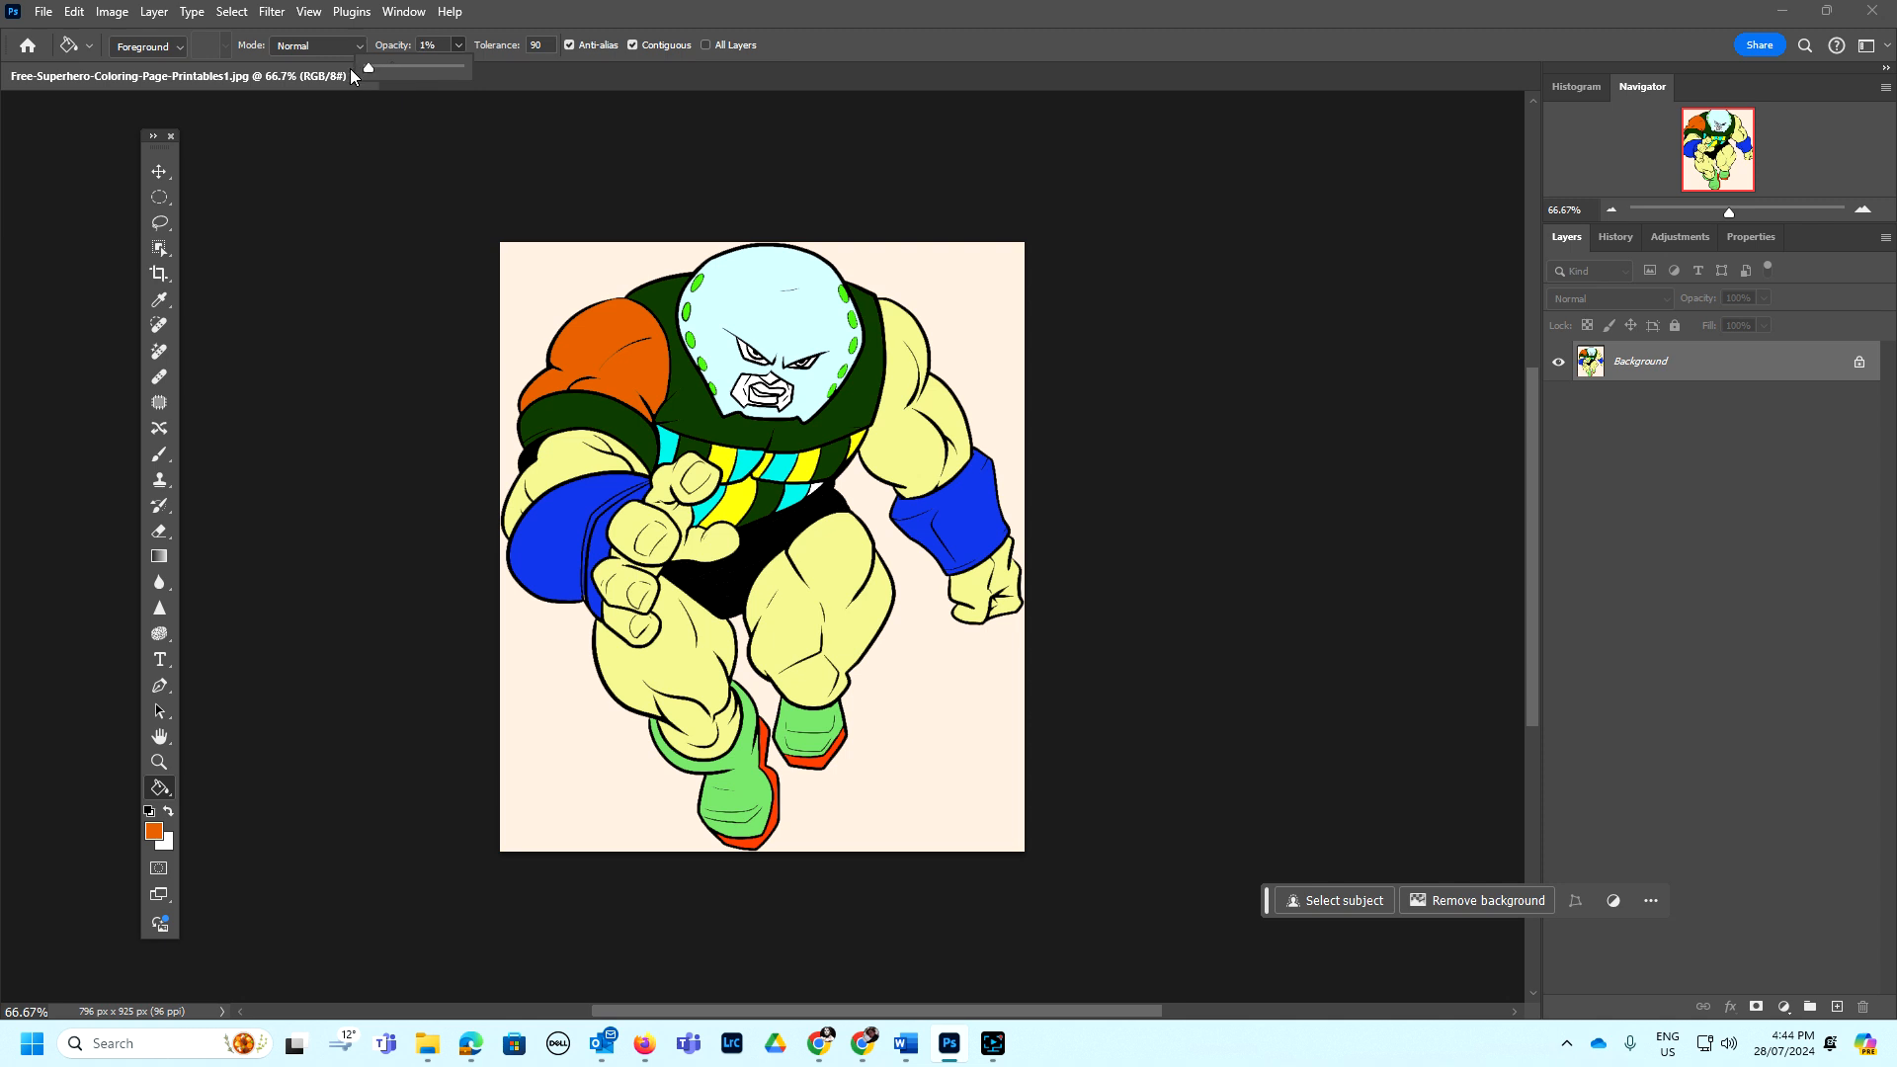
left_click_drag(350, 68, 536, 80)
left_click_drag(316, 87, 502, 90)
left_click(602, 352)
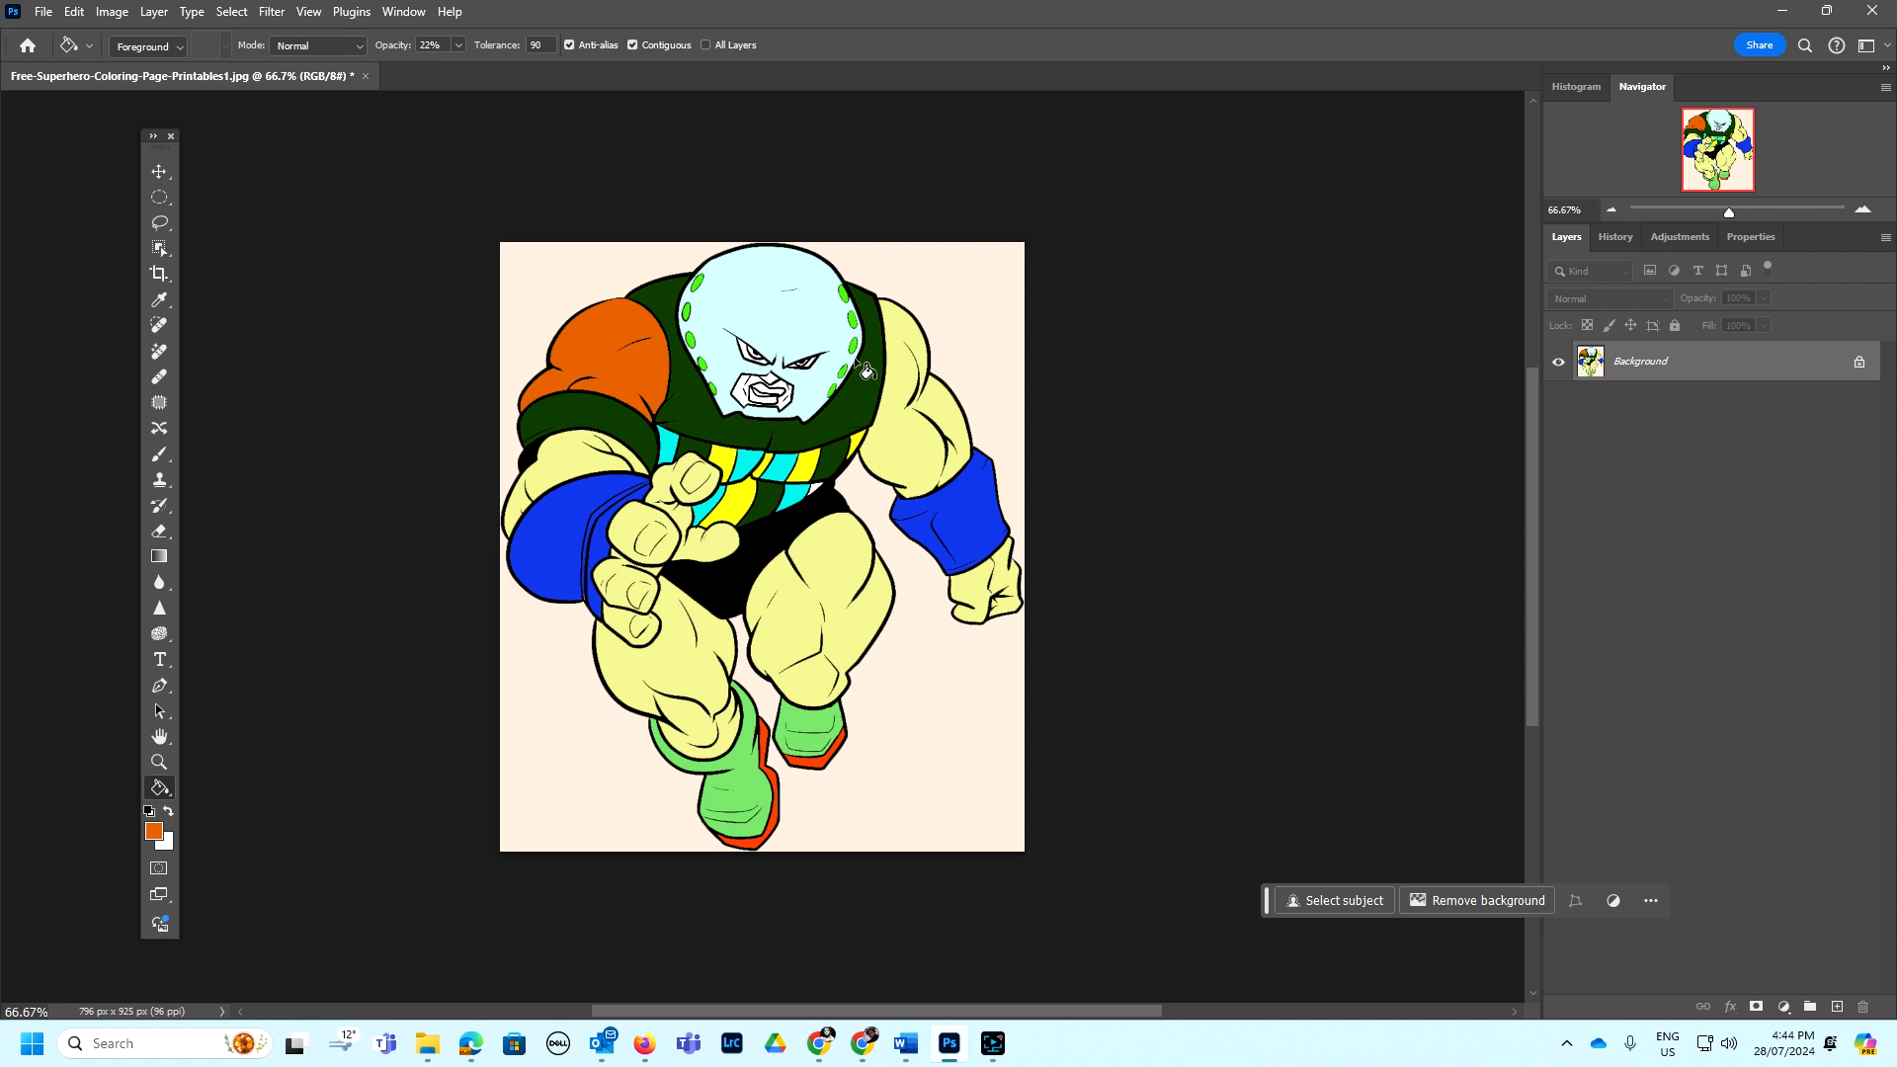
left_click(901, 371)
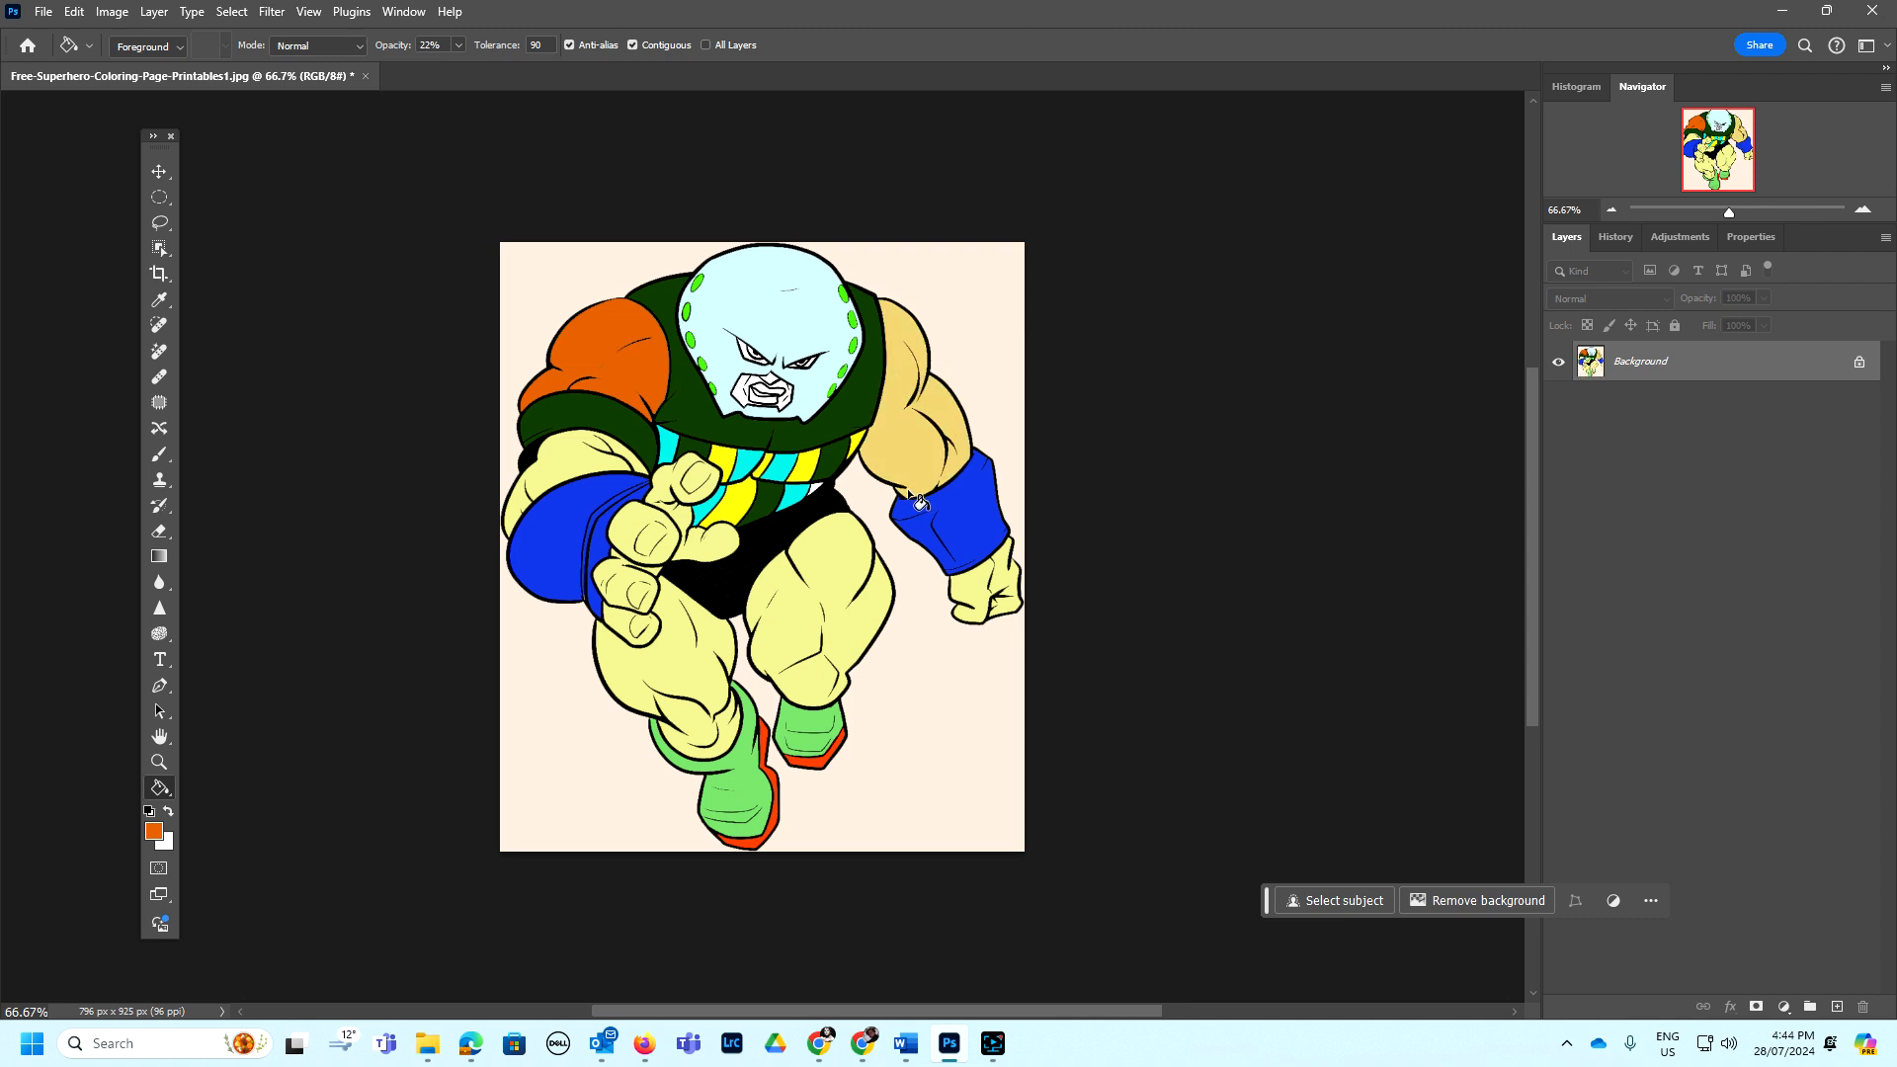
left_click(847, 576)
left_click(674, 647)
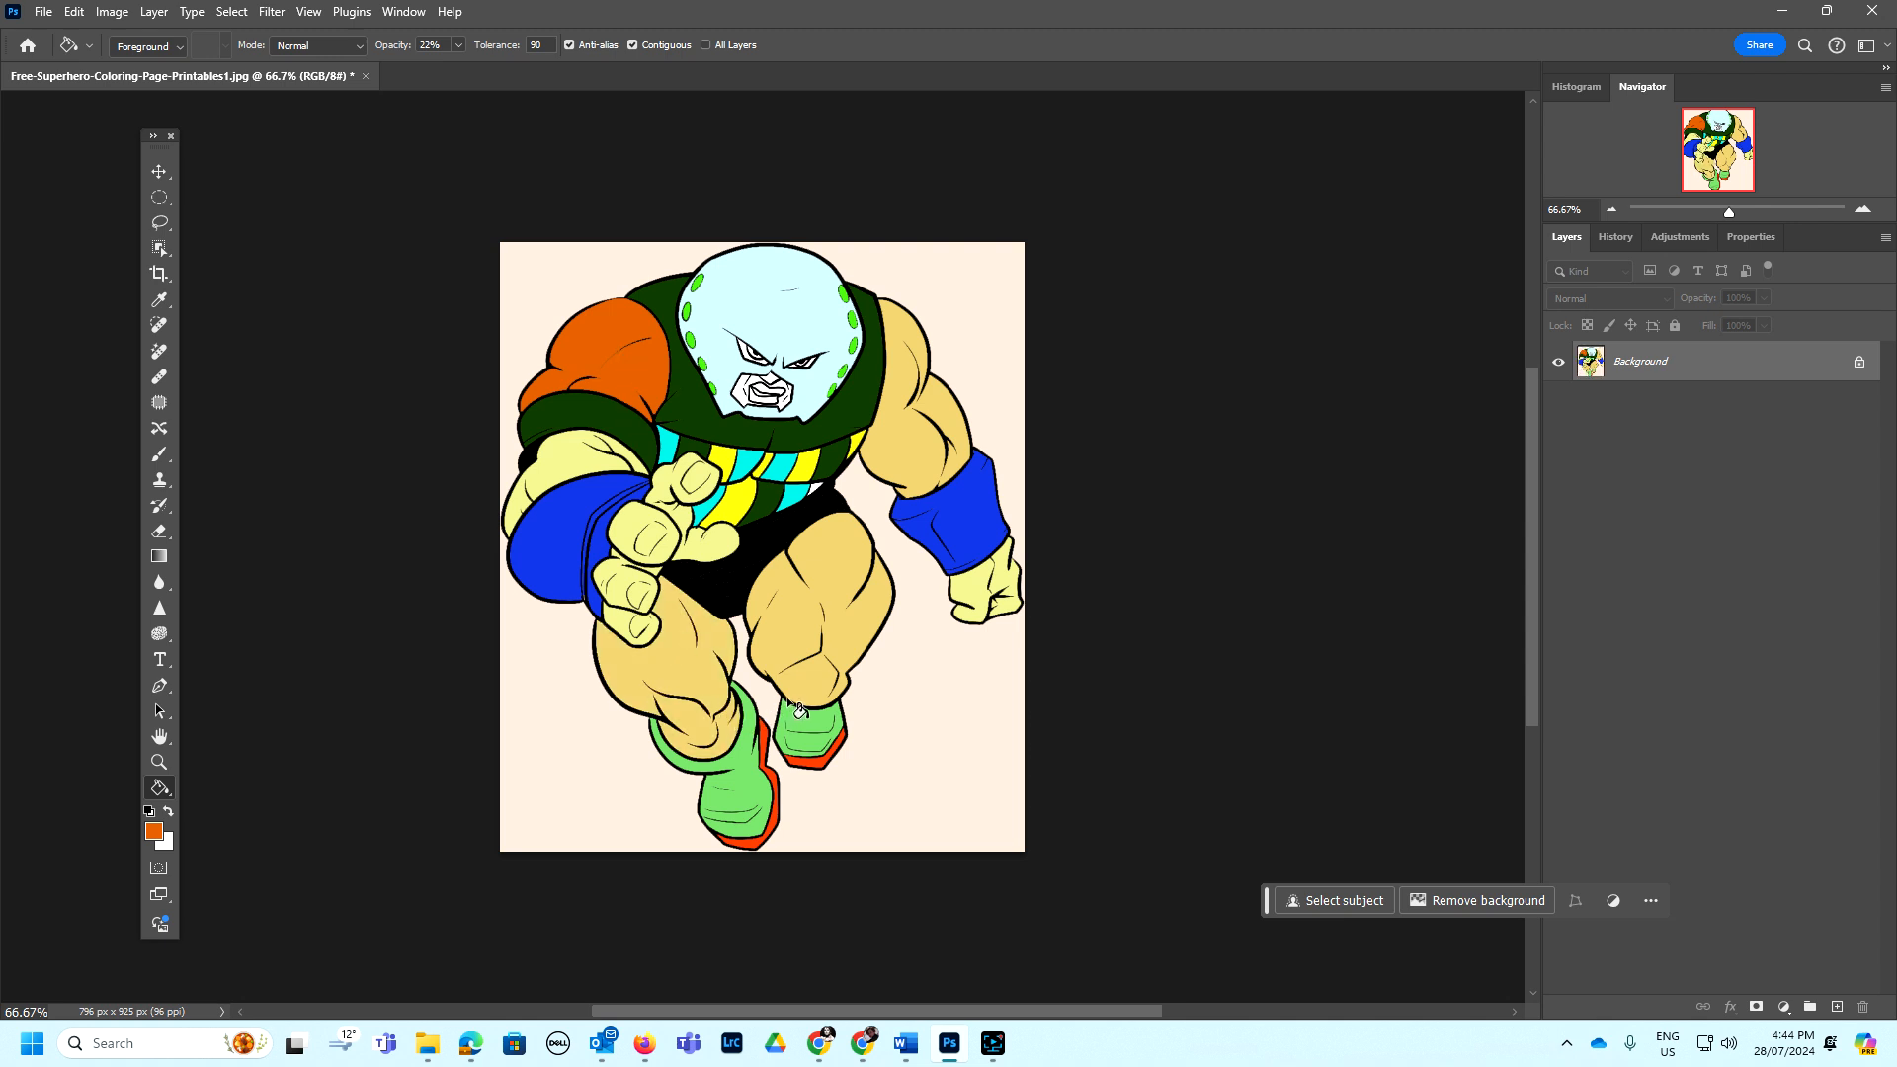
left_click(985, 591)
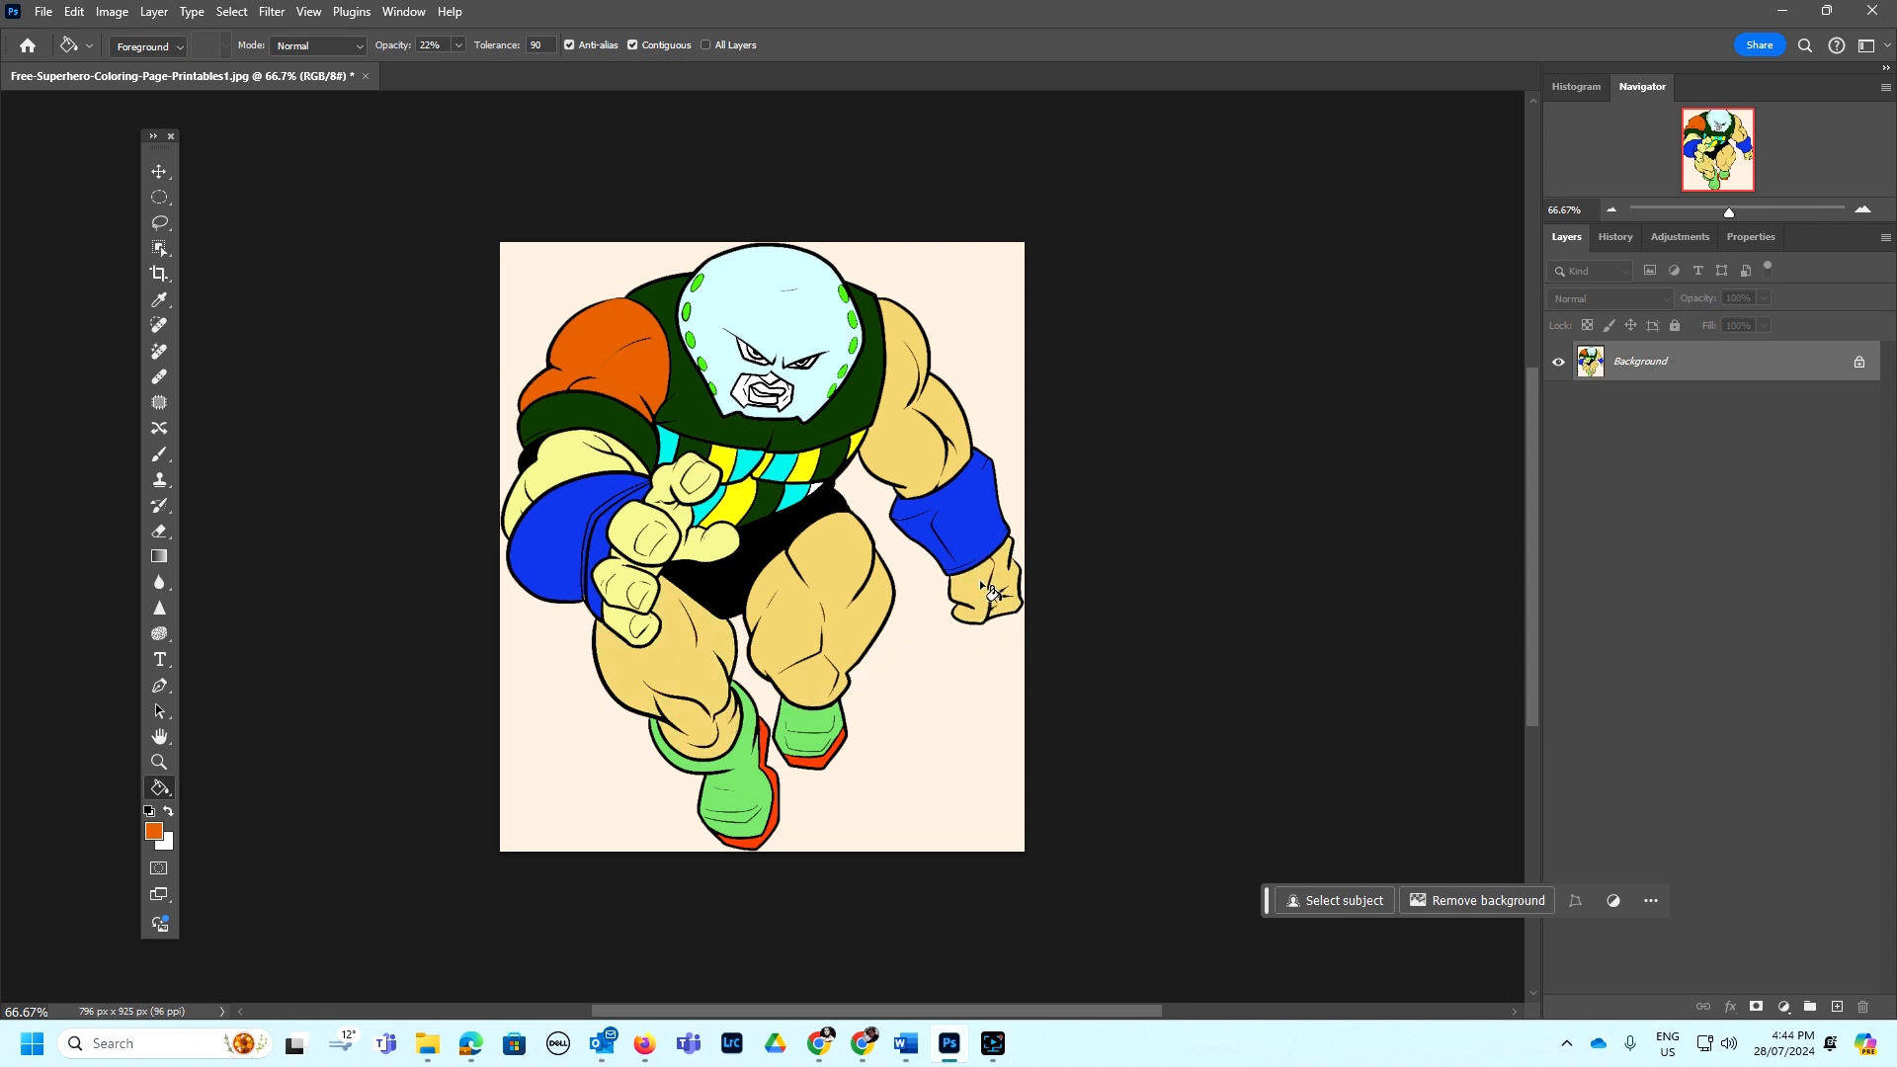
- Build up the orange on the arm above the clenched fist and on the legs with repeated 22% fills, mostly on the rear leg
left_click(924, 446)
left_click(816, 612)
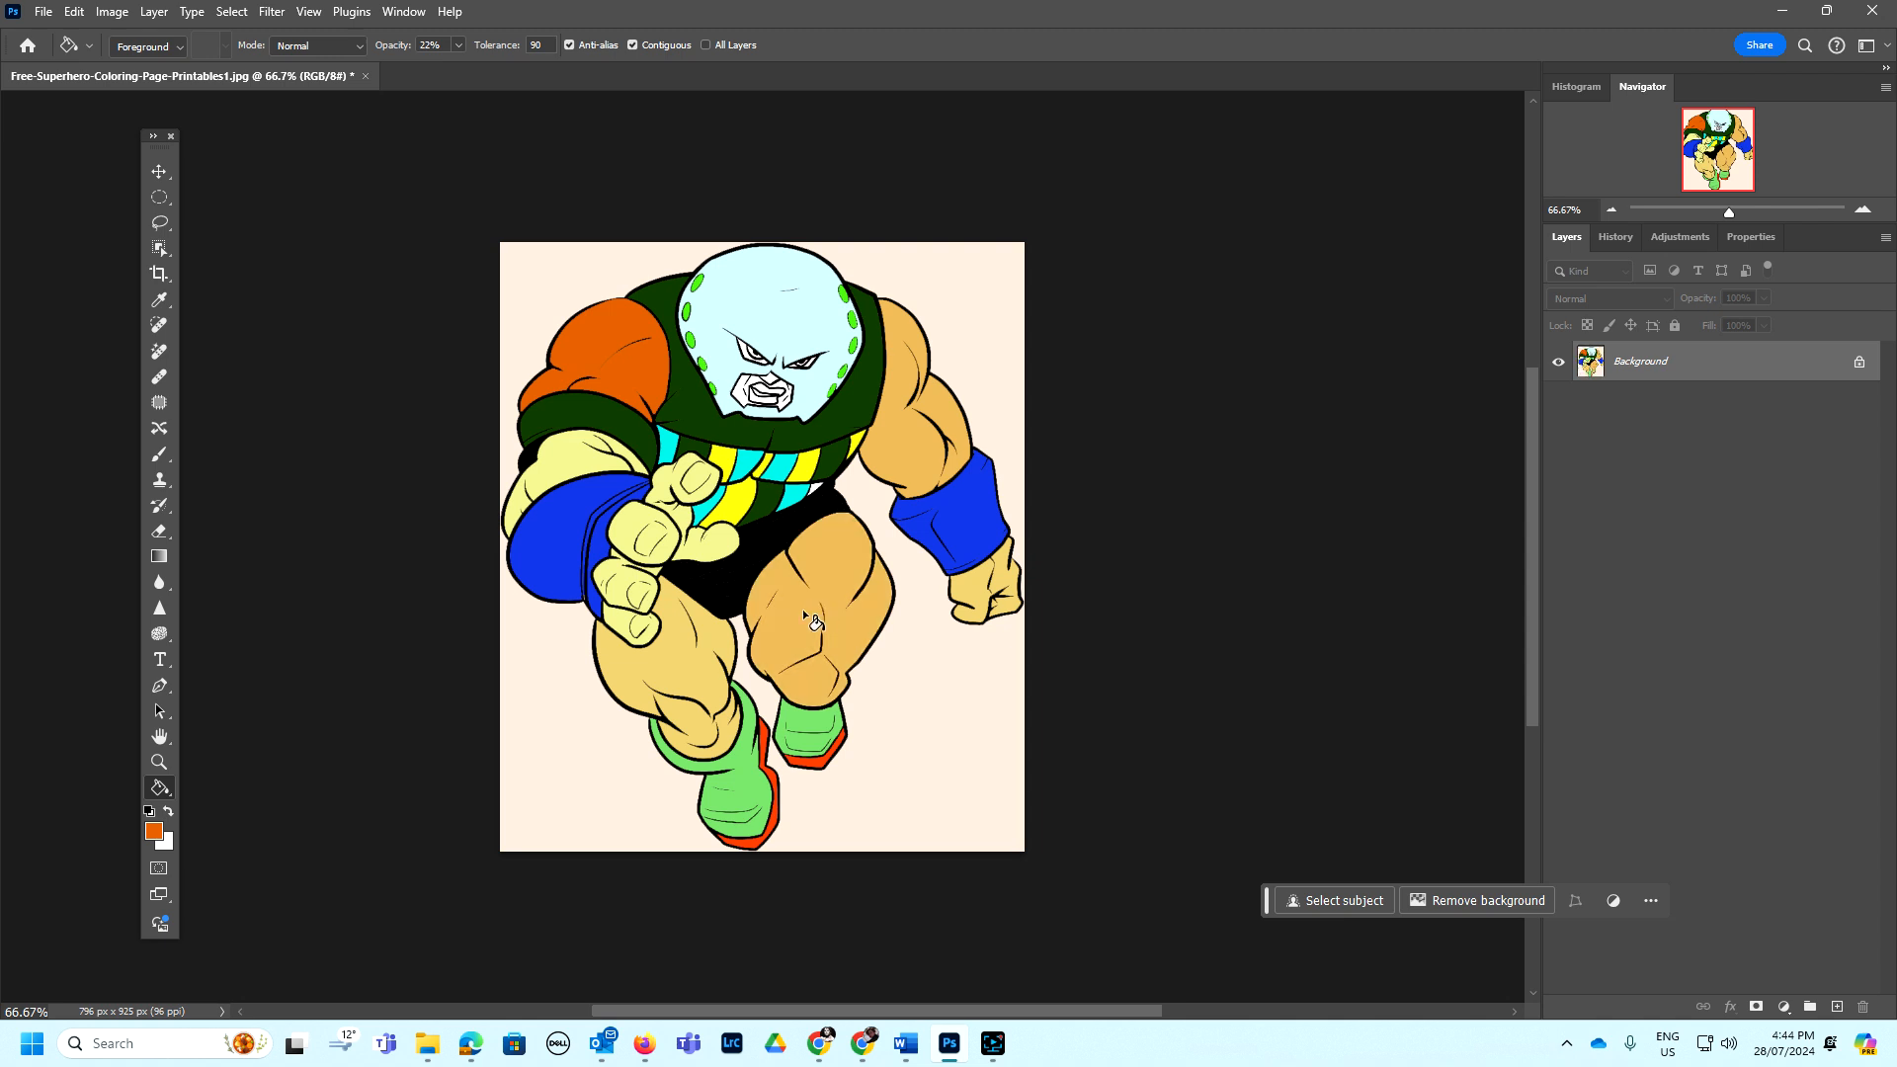
left_click(858, 618)
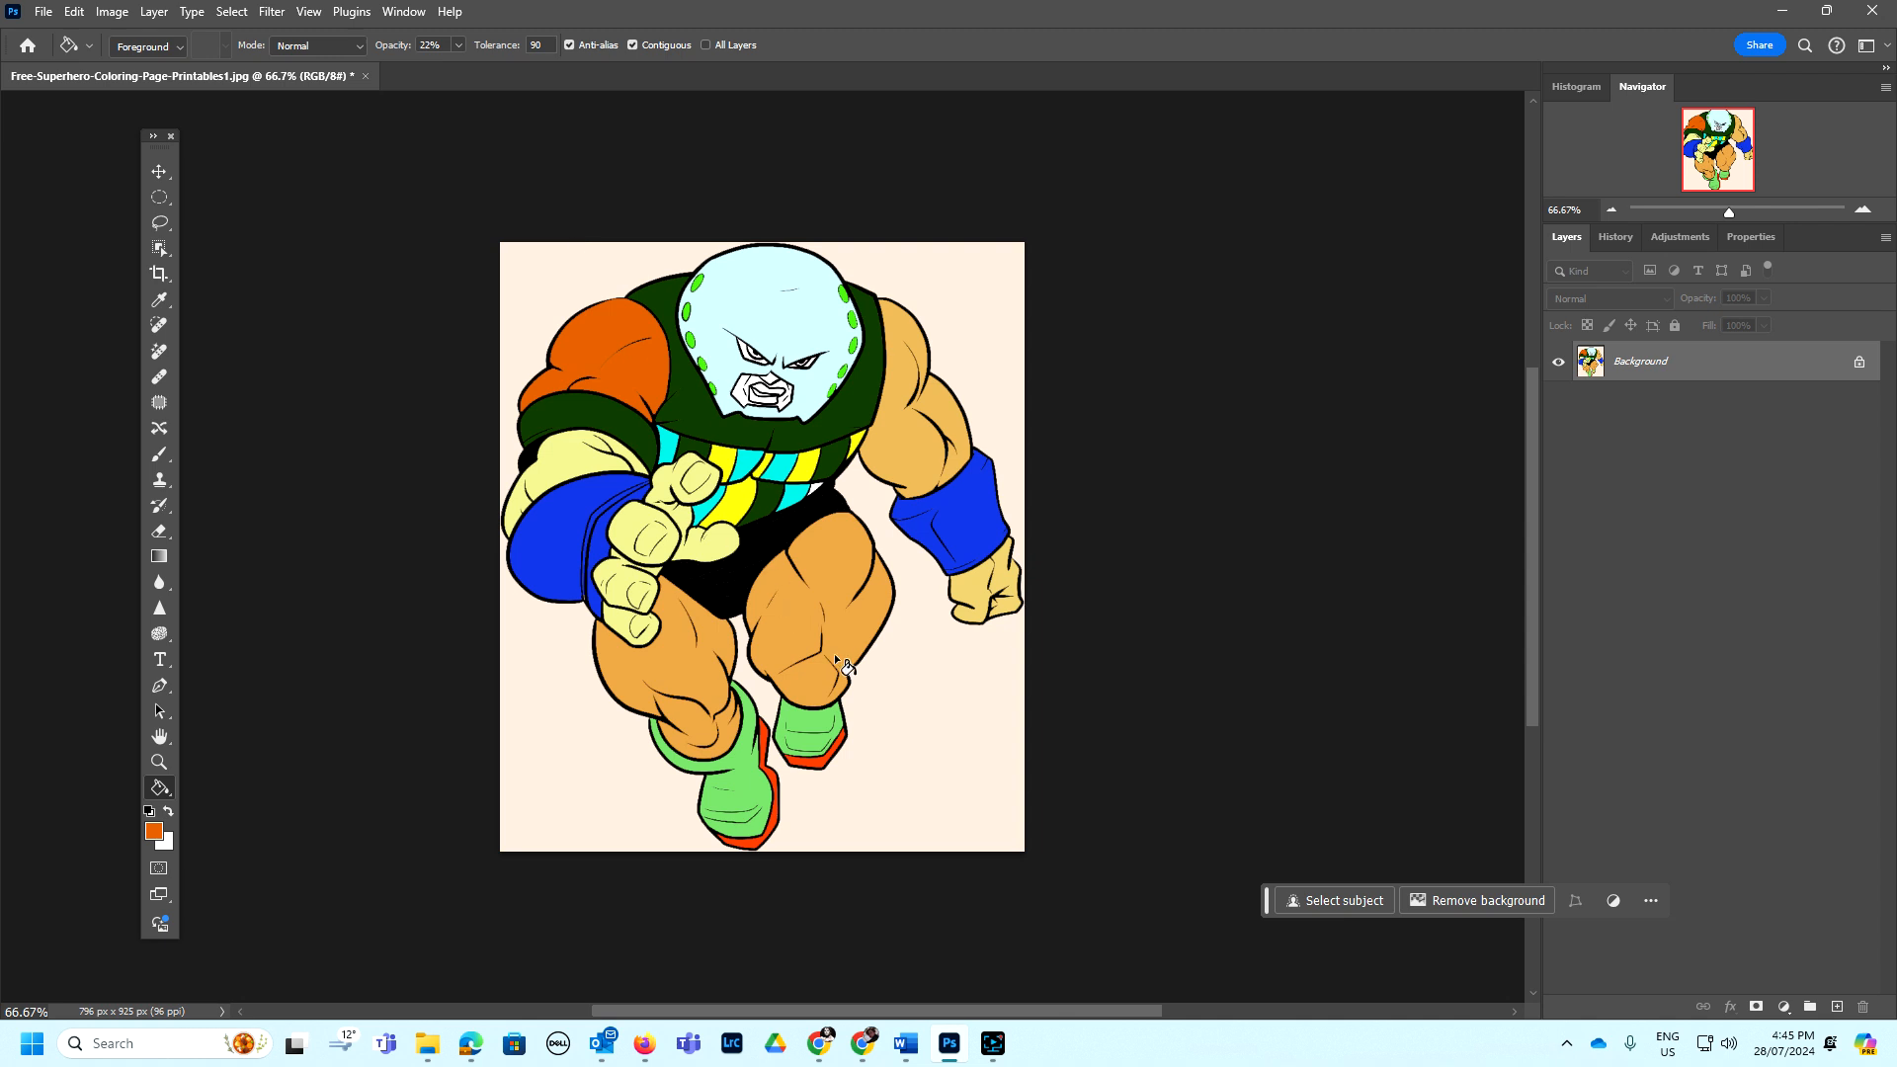
left_click(823, 572)
left_click(822, 571)
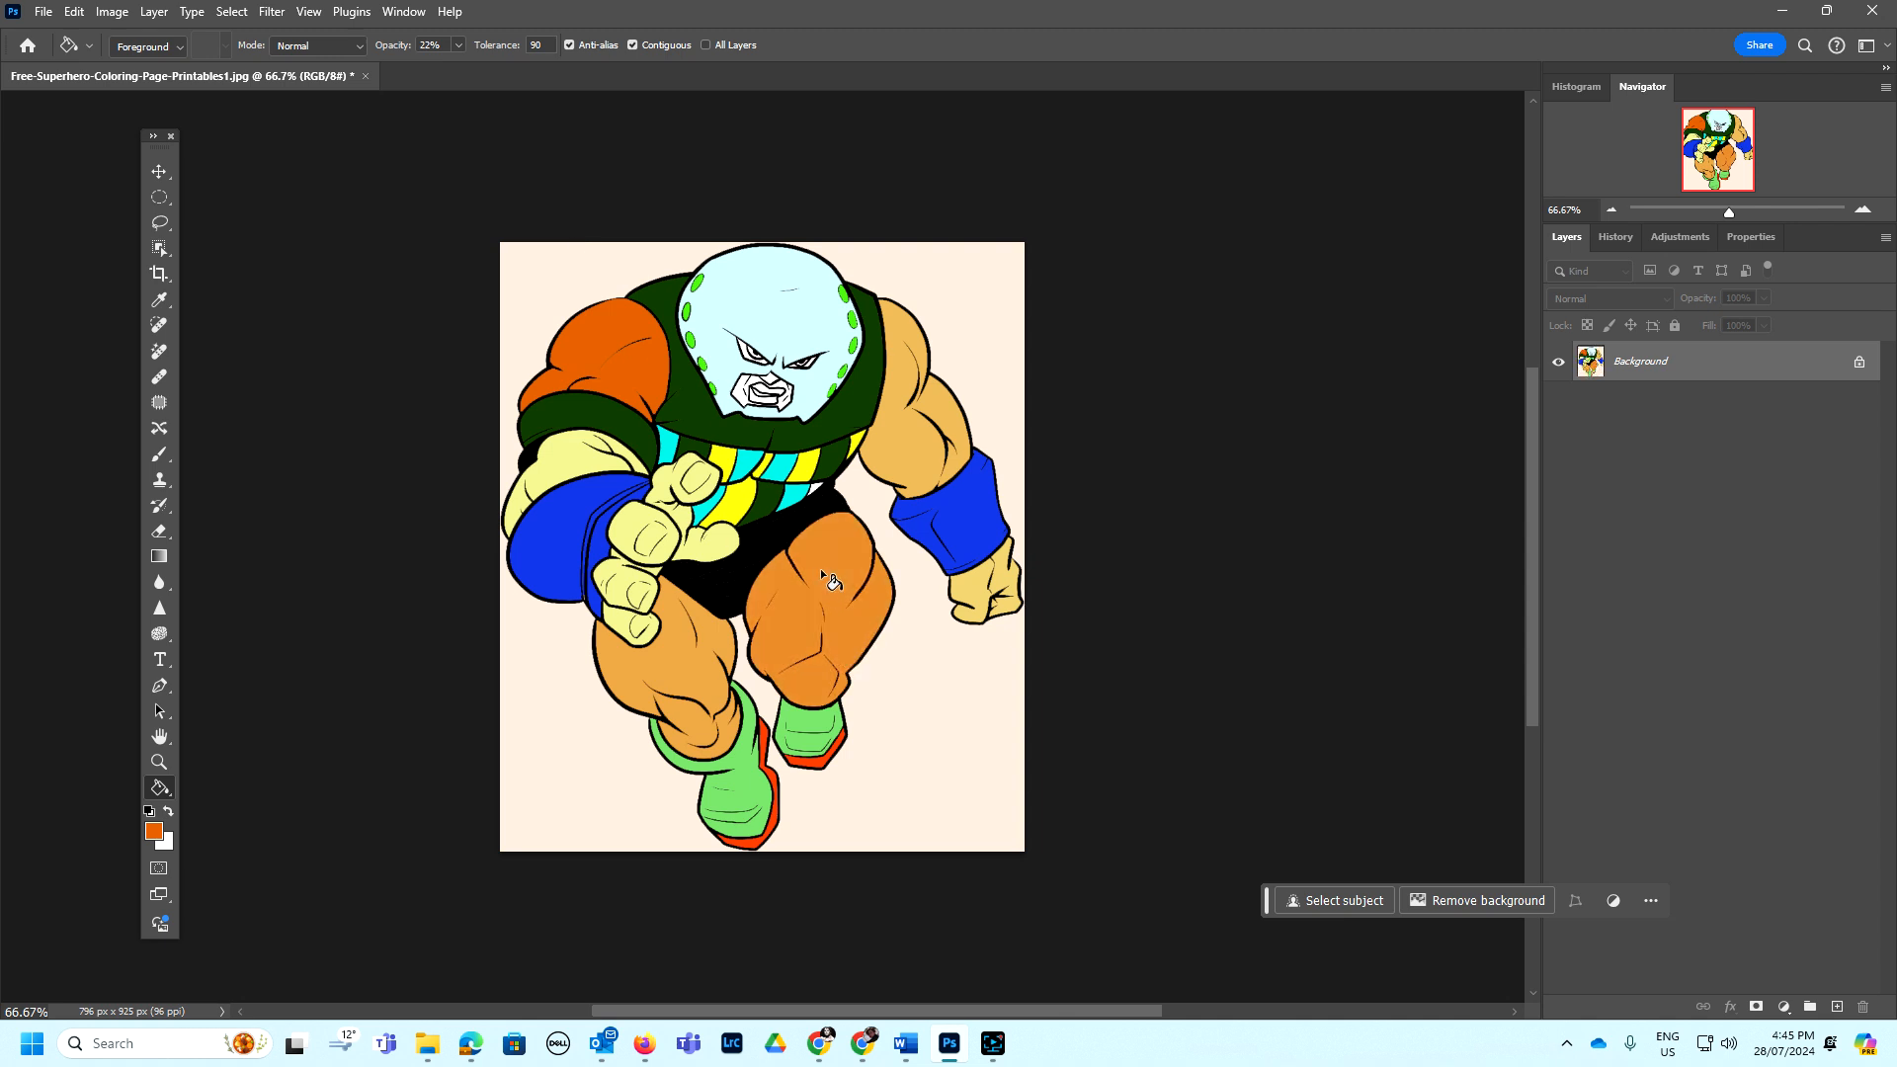
left_click(822, 571)
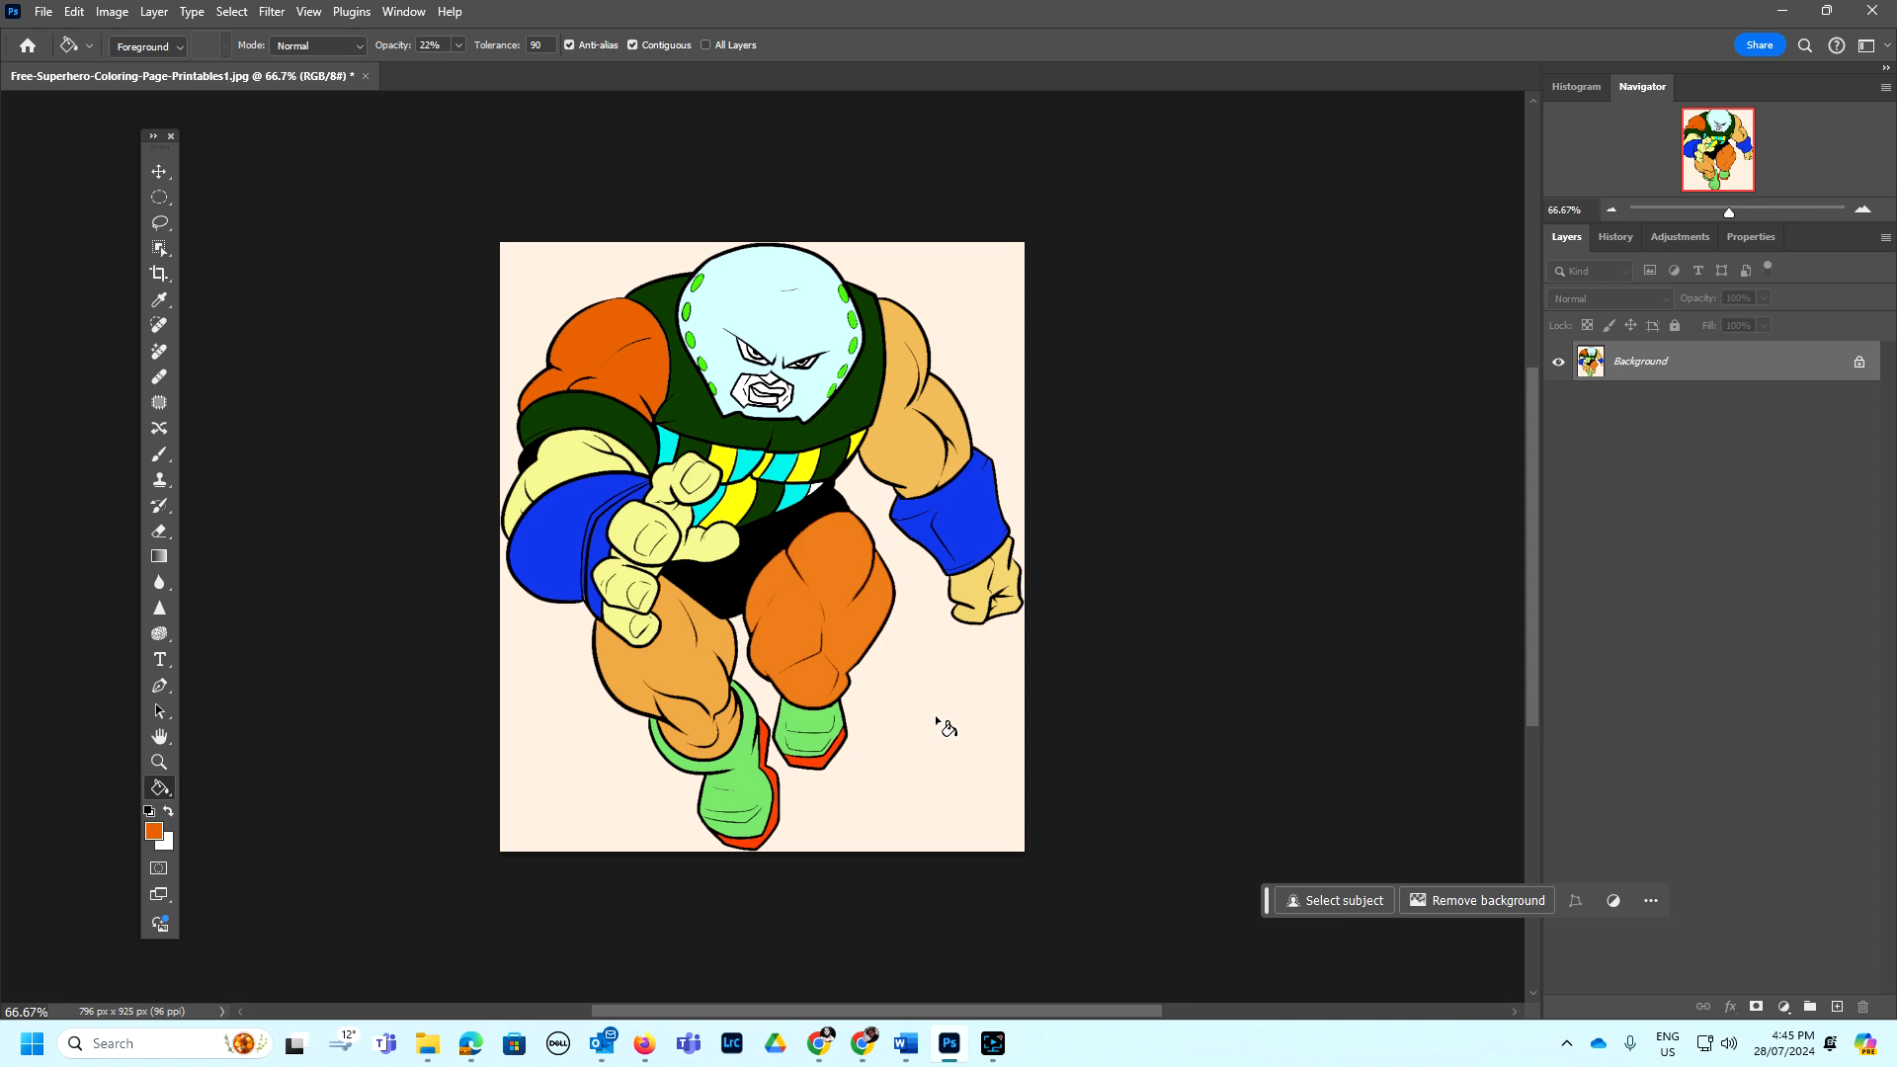
- Deepen the orange of the front leg below the outstretched hand and of the bare upper arm with repeated 22% fills
left_click(666, 644)
left_click(666, 643)
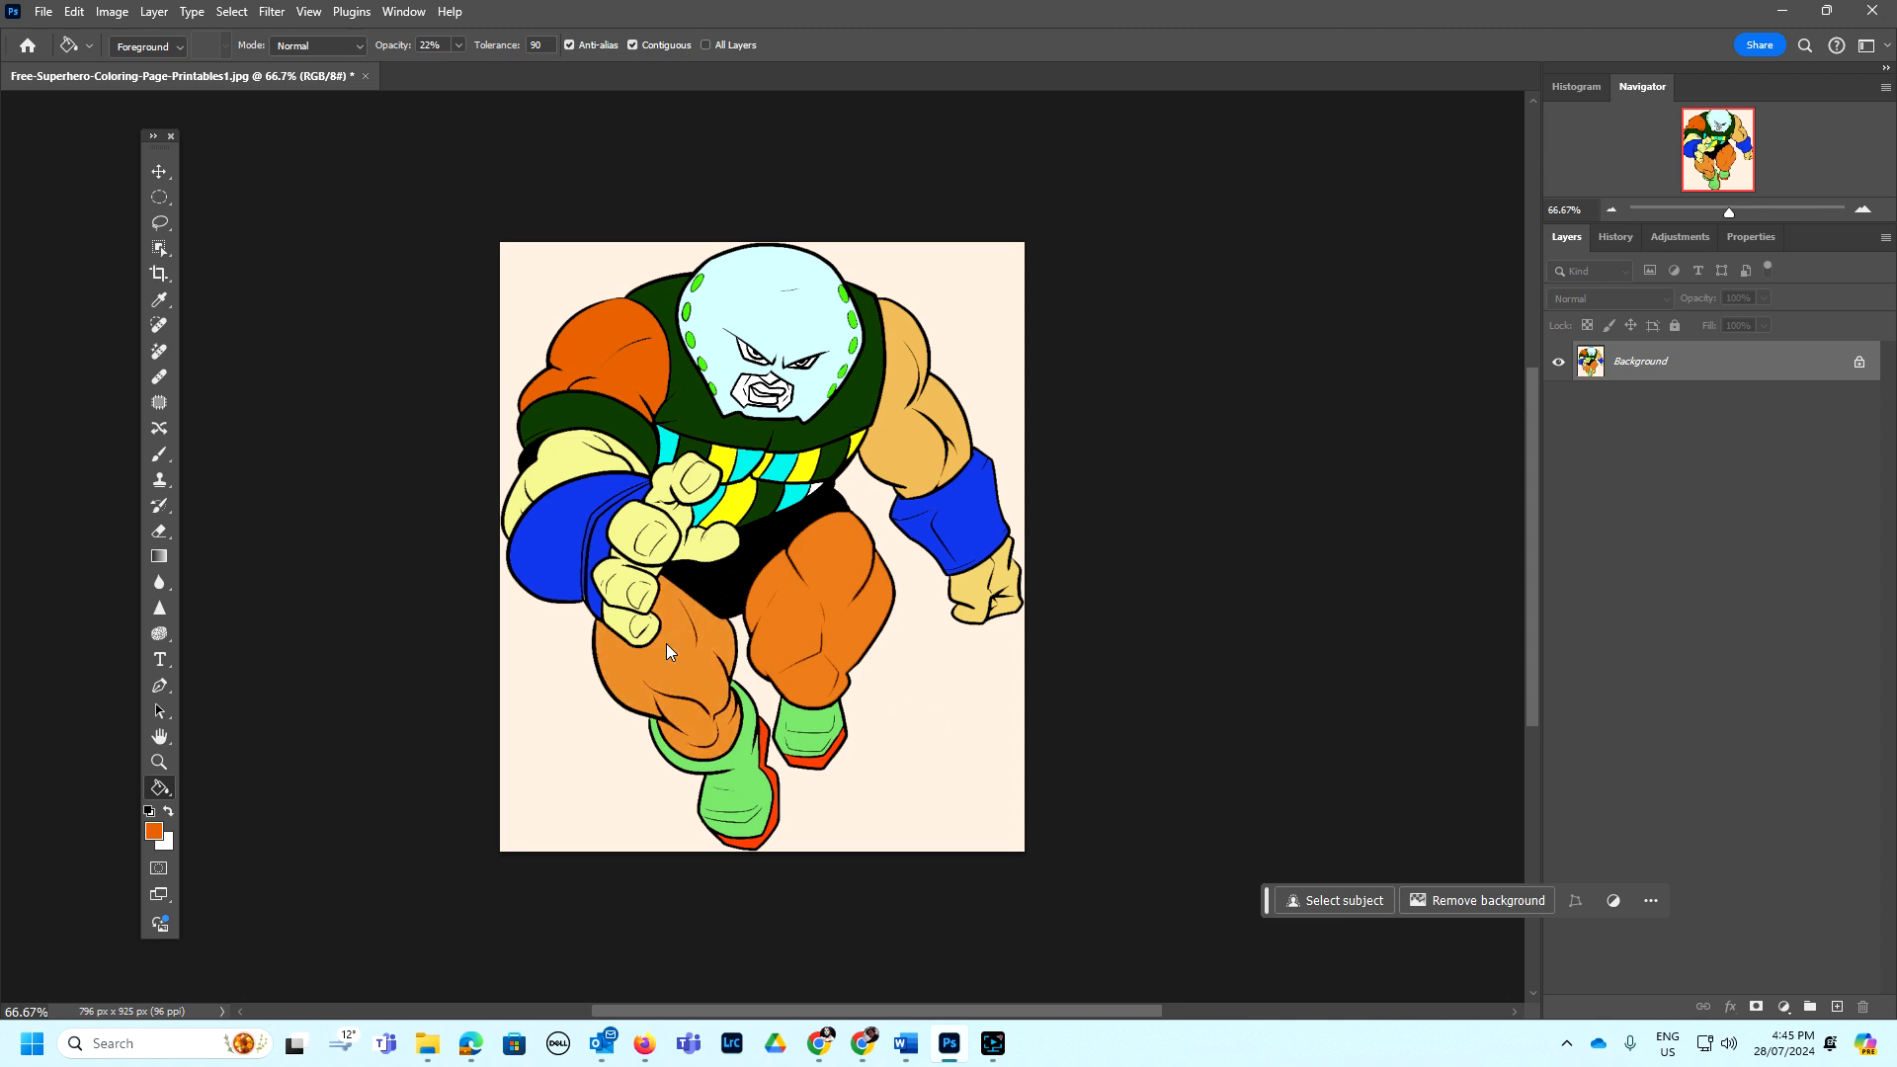
left_click(922, 391)
left_click(922, 392)
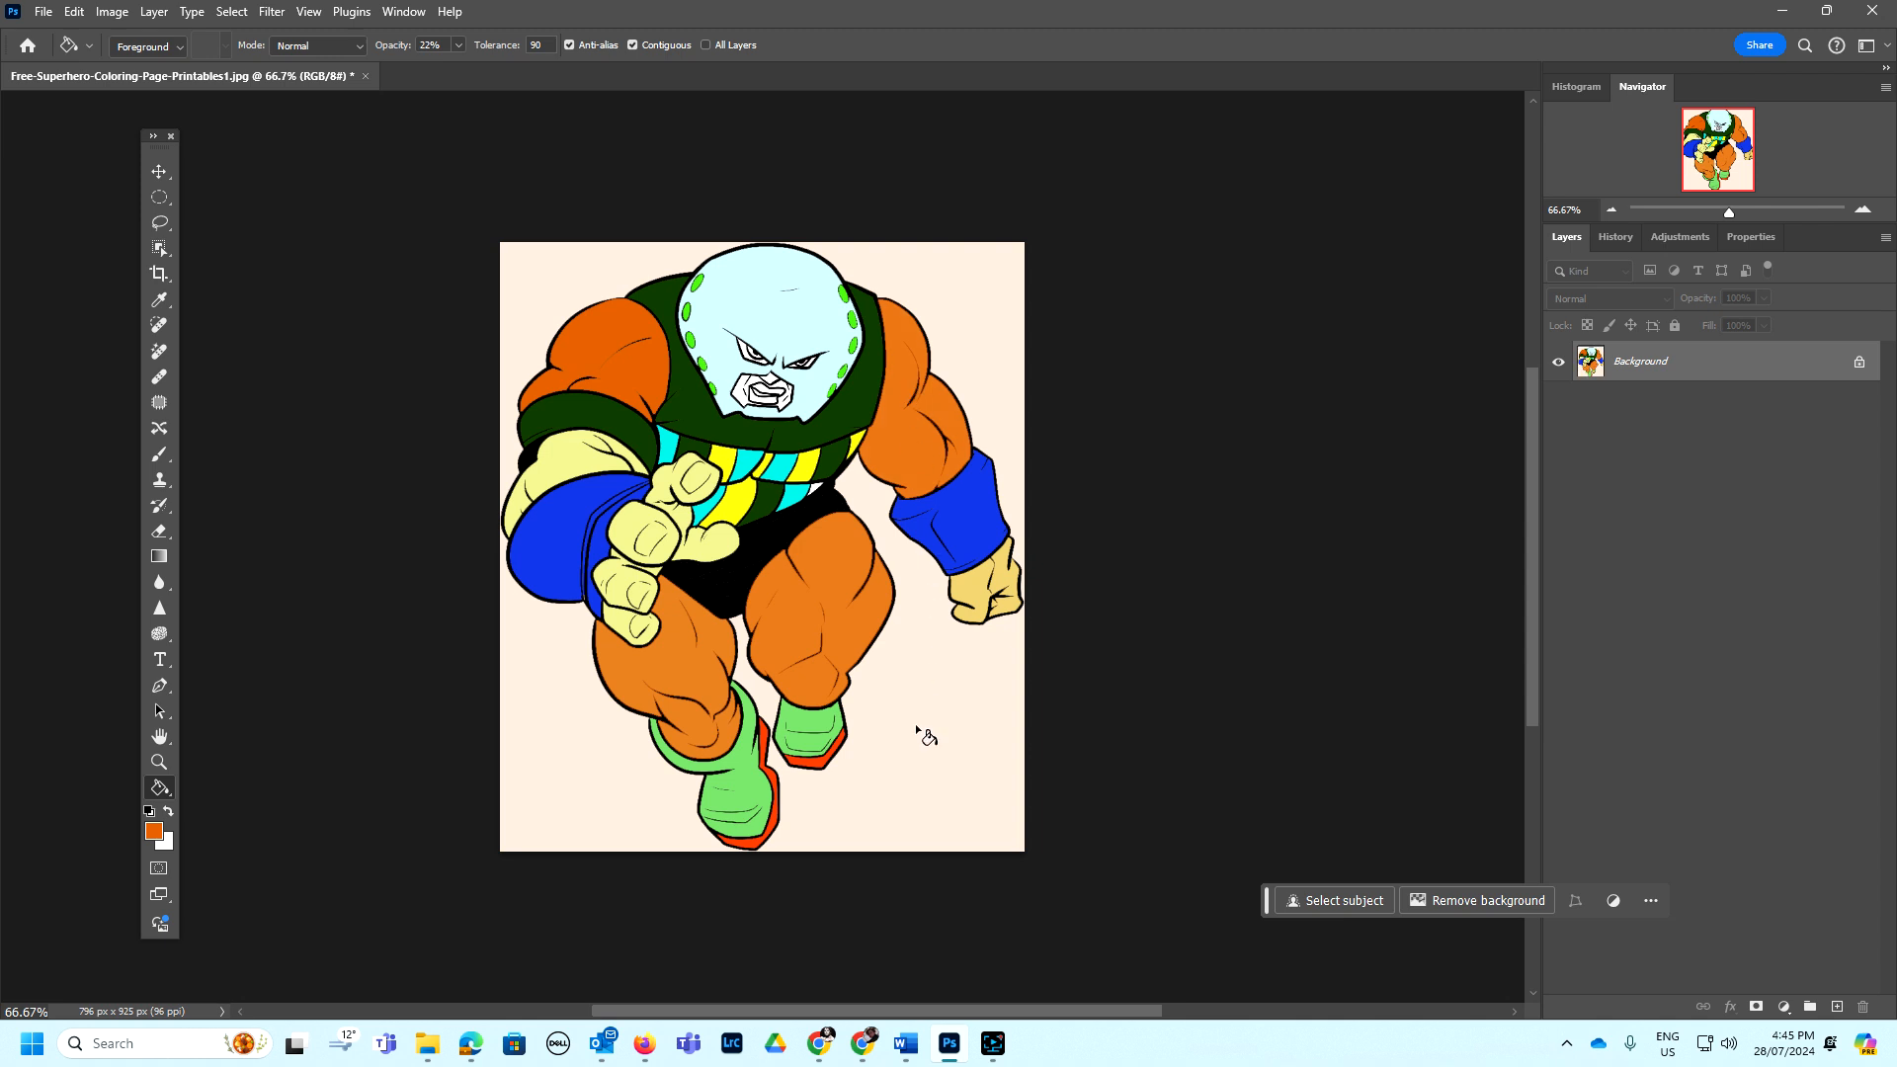
mouse_move(998, 1056)
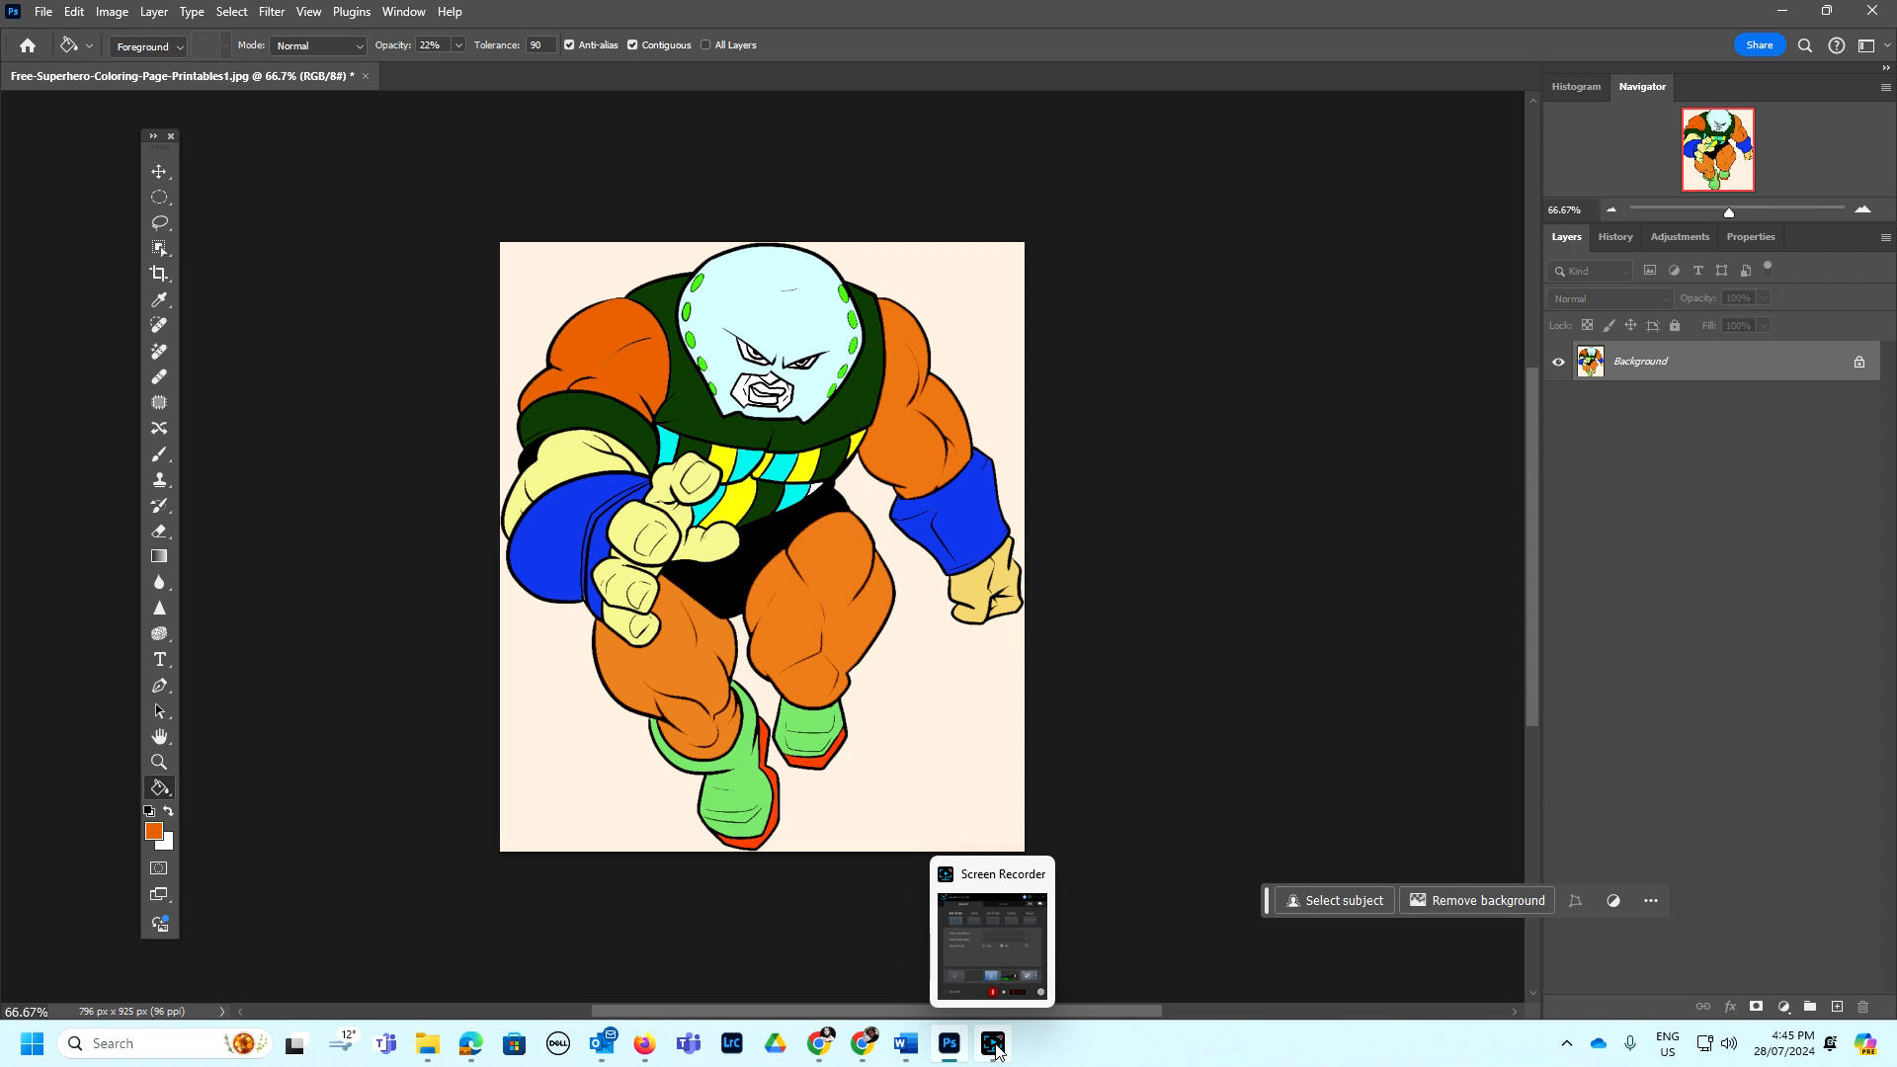
left_click(994, 1046)
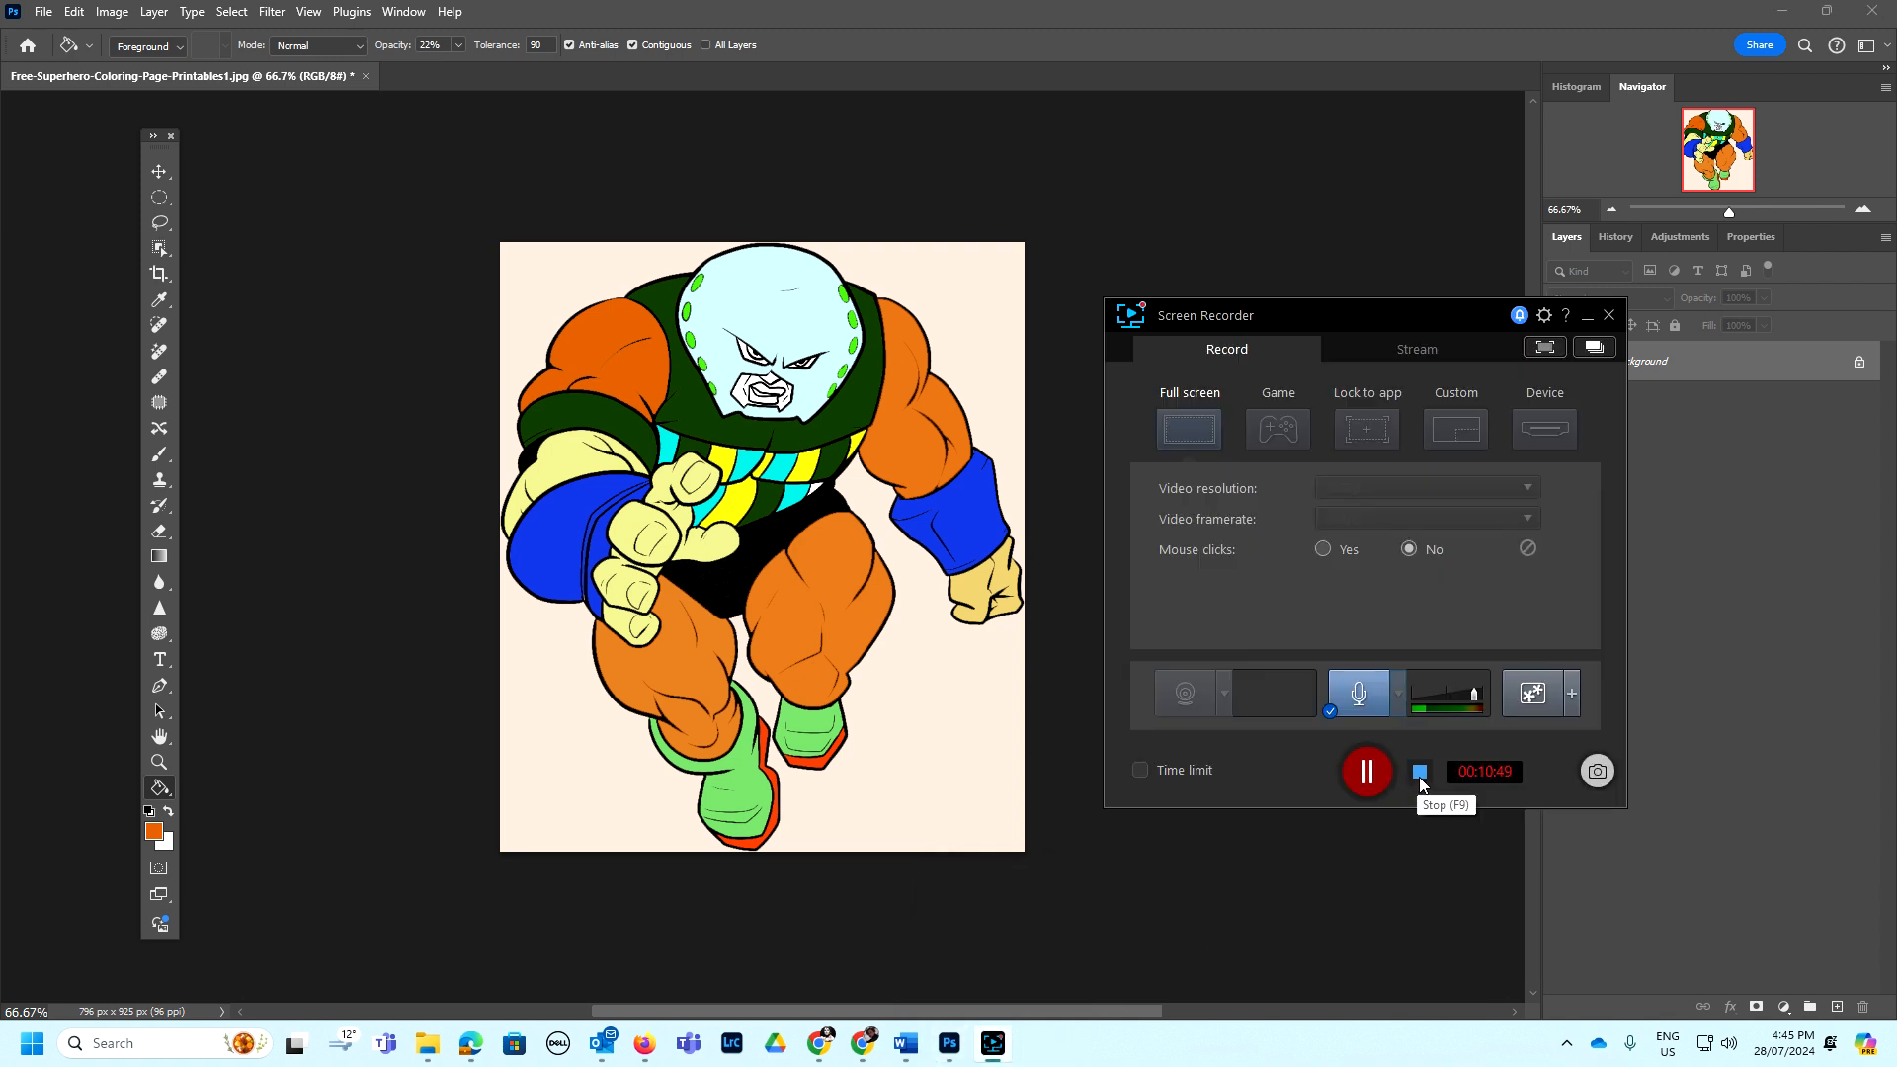